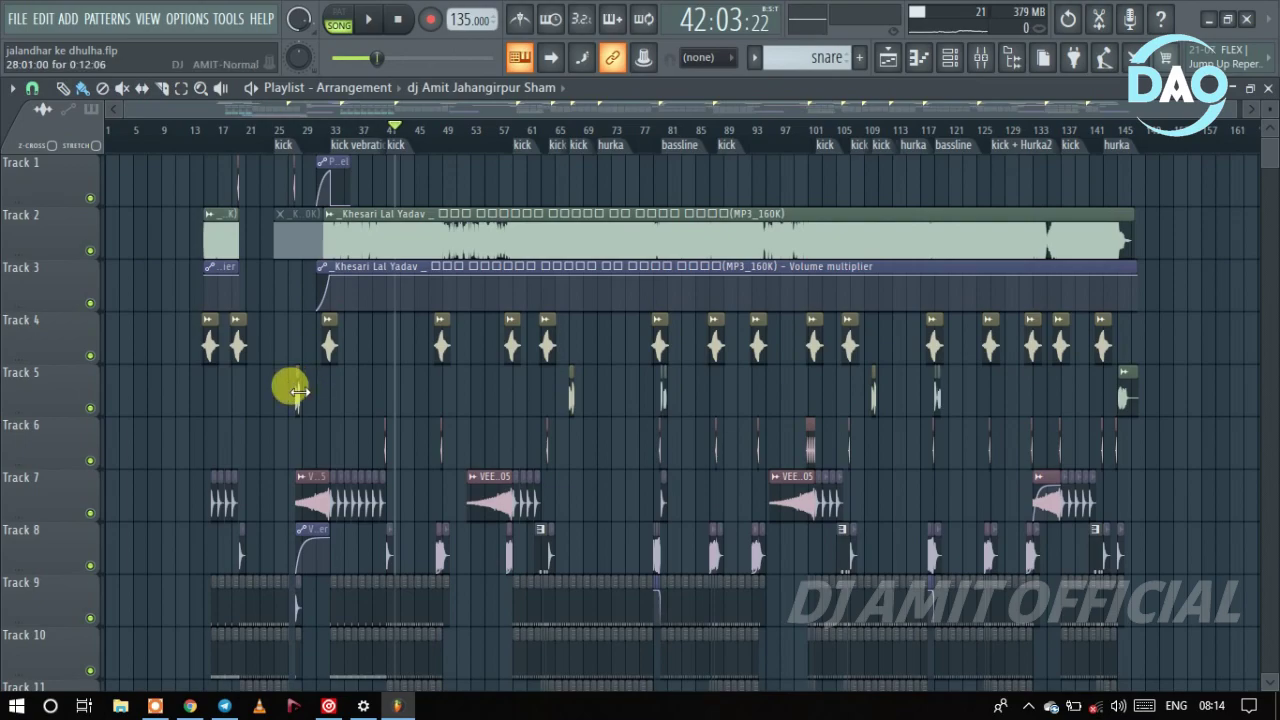
Step: Select the time range from bar 88 to bar 93 at the kick marker in the playlist
{"action": "scroll", "coordinate": [612, 423], "scroll_direction": "up", "scroll_amount": 3, "text": "ctrl"}
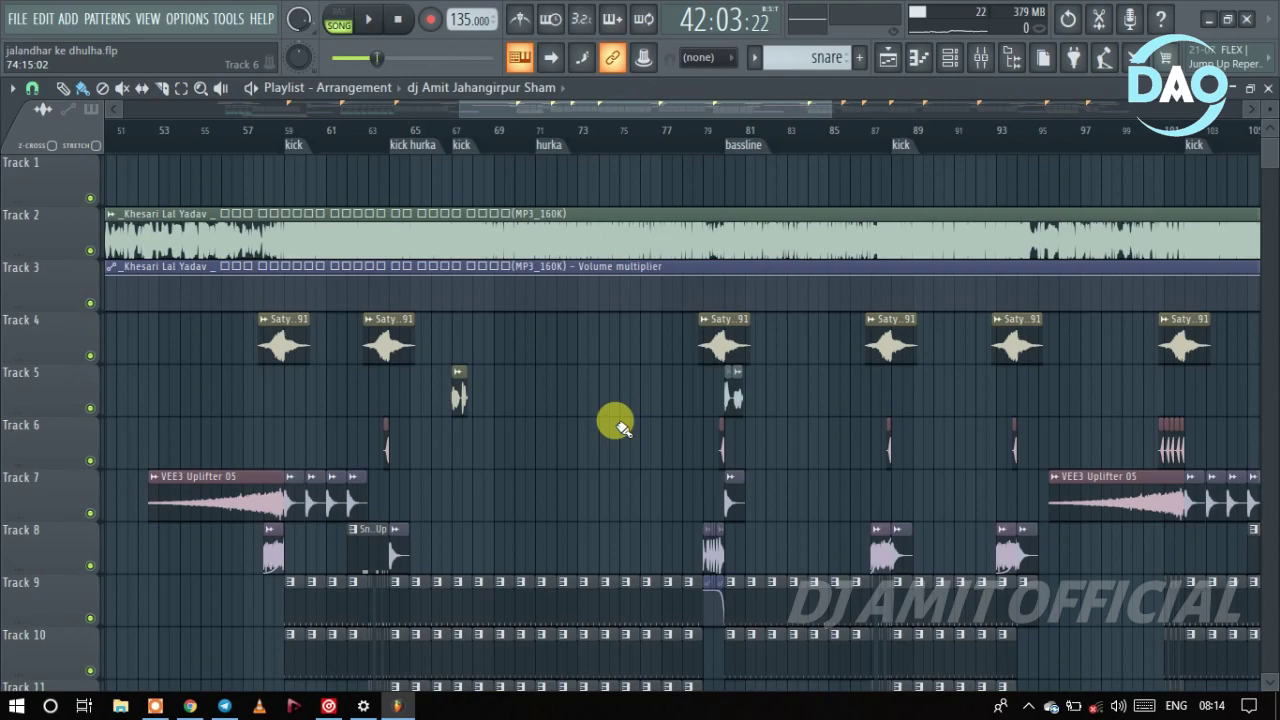
{"action": "scroll", "coordinate": [220, 400], "scroll_direction": "down", "scroll_amount": 3}
{"action": "scroll", "coordinate": [1000, 360], "scroll_direction": "up", "scroll_amount": 3}
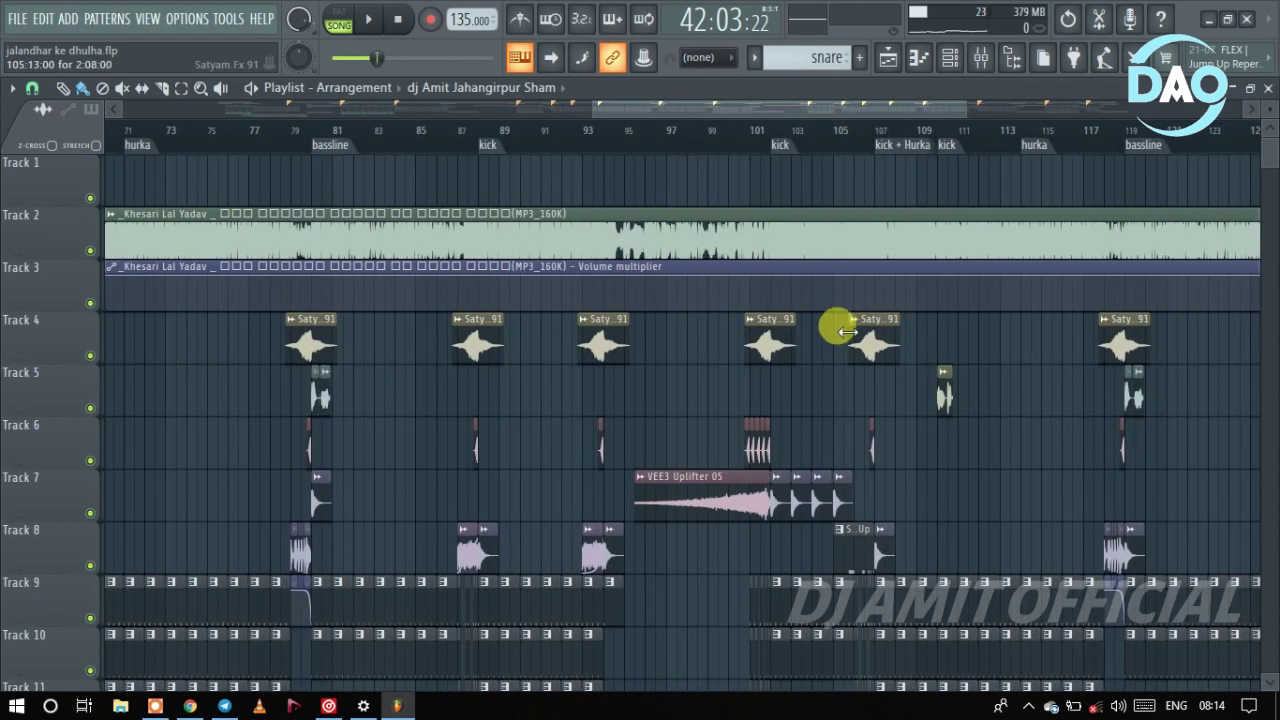
{"action": "scroll", "coordinate": [880, 333], "scroll_direction": "down", "scroll_amount": 3}
{"action": "scroll", "coordinate": [580, 197], "scroll_direction": "up", "scroll_amount": 3}
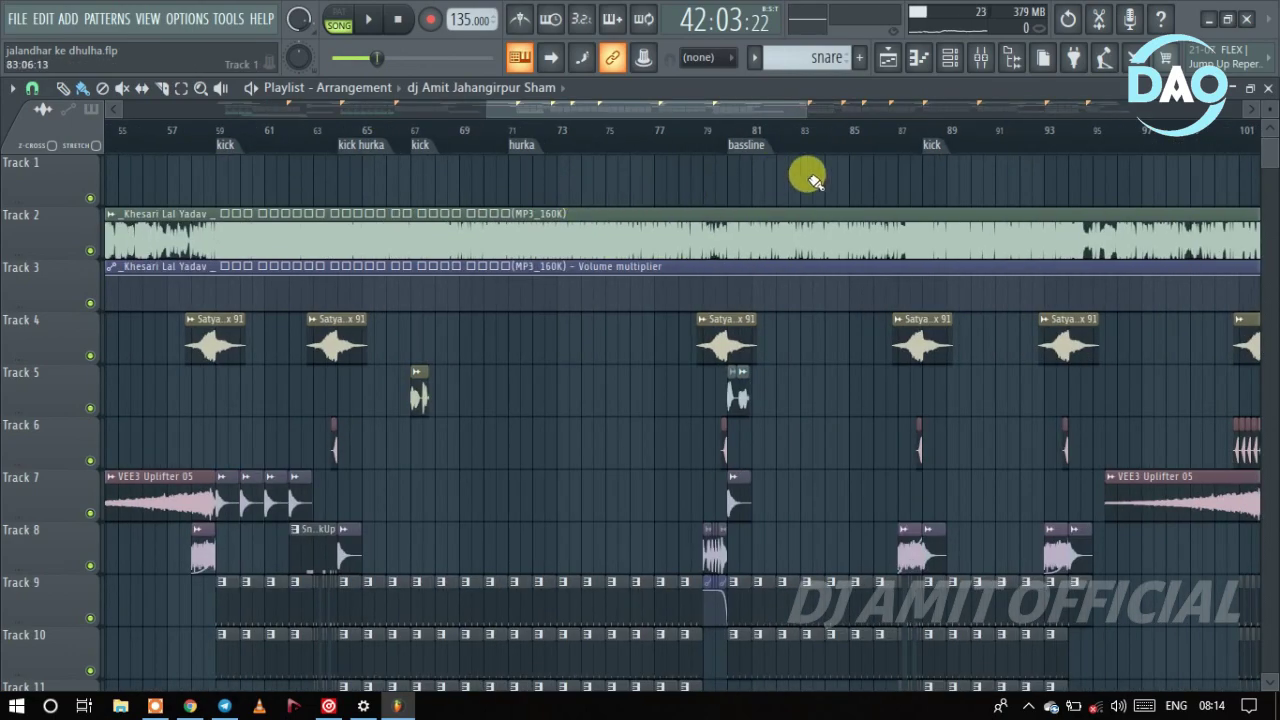
{"action": "scroll", "coordinate": [414, 186], "scroll_direction": "down", "scroll_amount": 2}
{"action": "scroll", "coordinate": [766, 151], "scroll_direction": "up", "scroll_amount": 4}
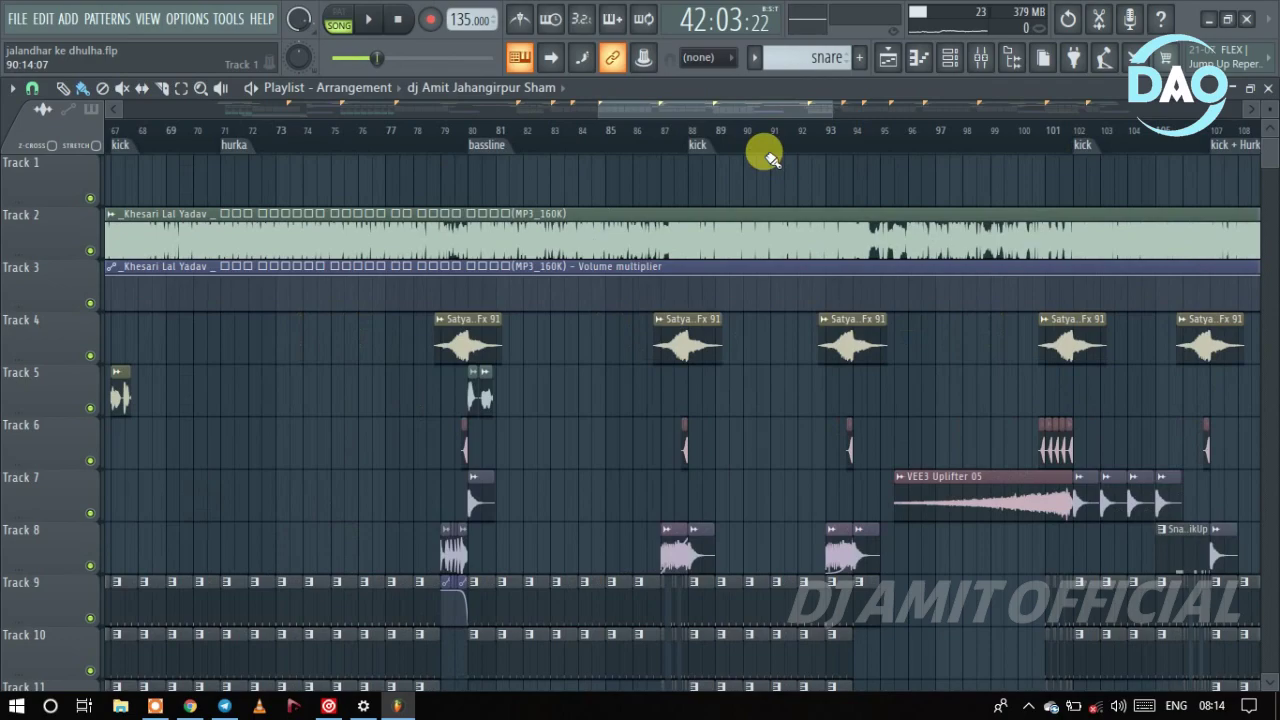
{"action": "left_click_drag", "start_coordinate": [665, 135], "coordinate": [857, 134]}
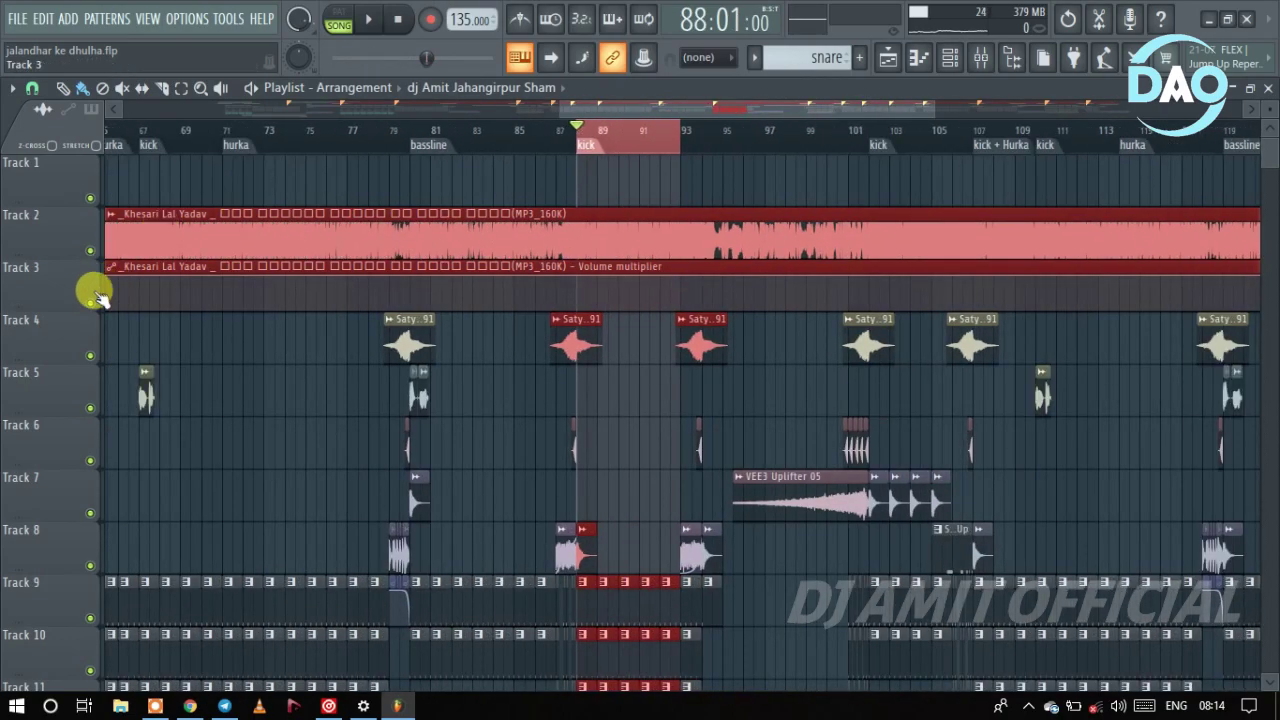
Step: Leave only the song audio and its volume automation on Tracks 2 and 3 unmuted, and play the selected range
{"action": "left_click", "coordinate": [90, 248], "text": "ctrl"}
{"action": "left_click", "coordinate": [96, 300]}
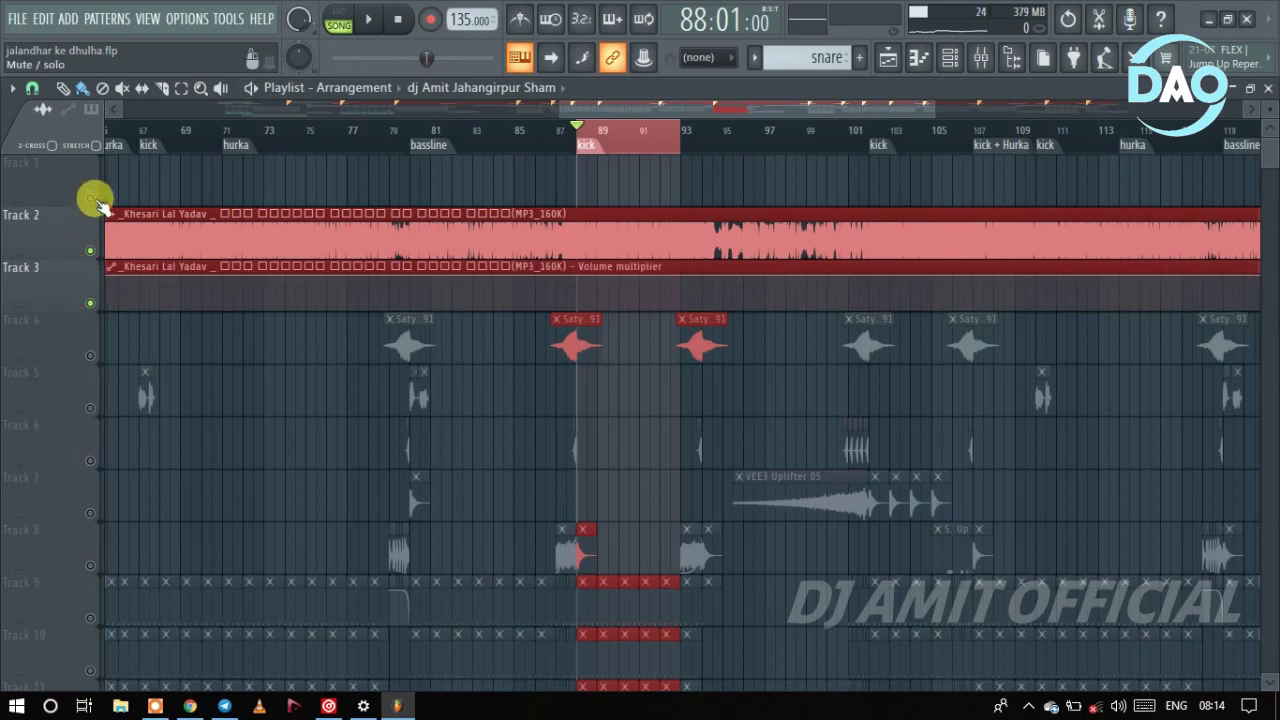
{"action": "left_click", "coordinate": [93, 199]}
{"action": "scroll", "coordinate": [234, 220], "scroll_direction": "down", "scroll_amount": 2}
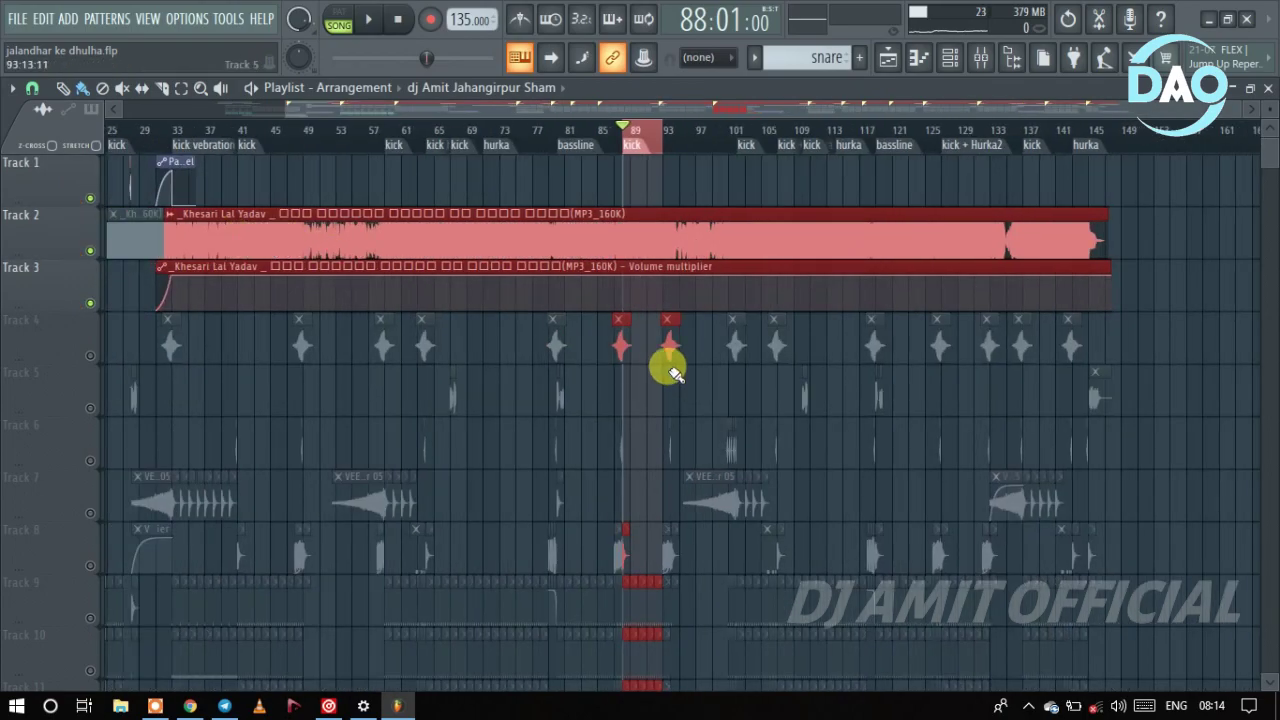
{"action": "scroll", "coordinate": [668, 368], "scroll_direction": "up", "scroll_amount": 5}
{"action": "key", "text": "space"}
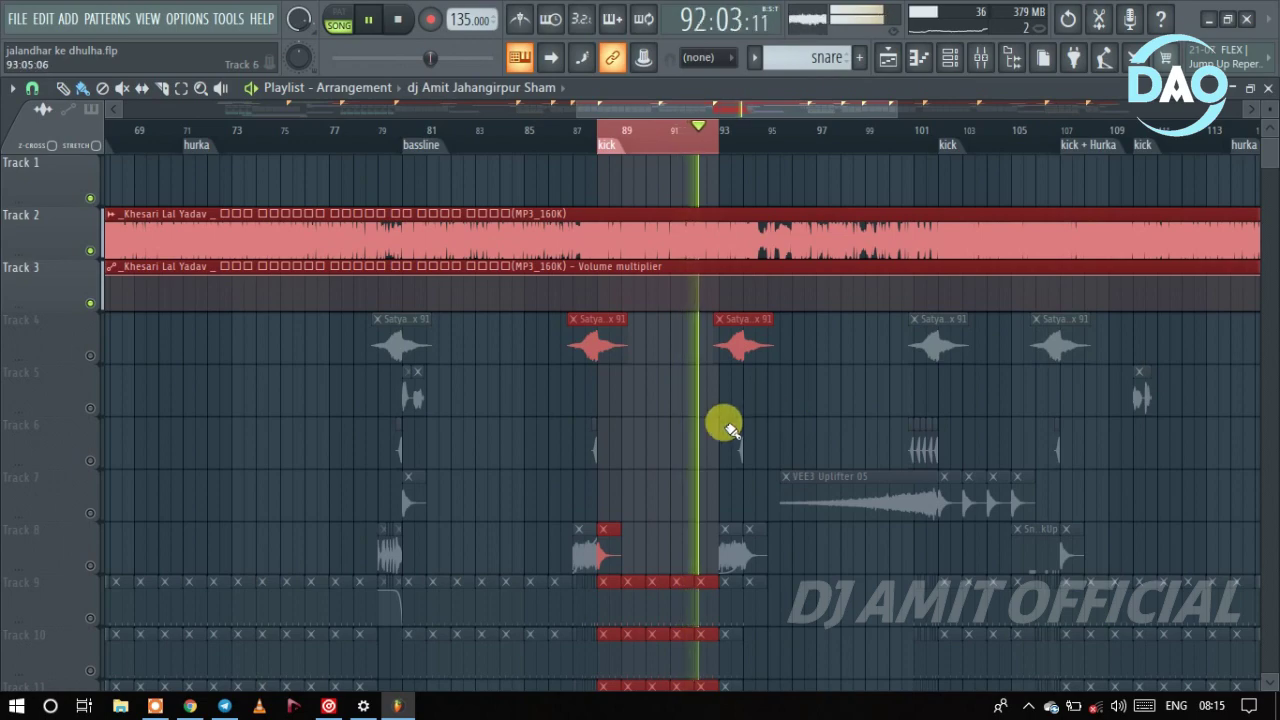
{"action": "key", "text": "space"}
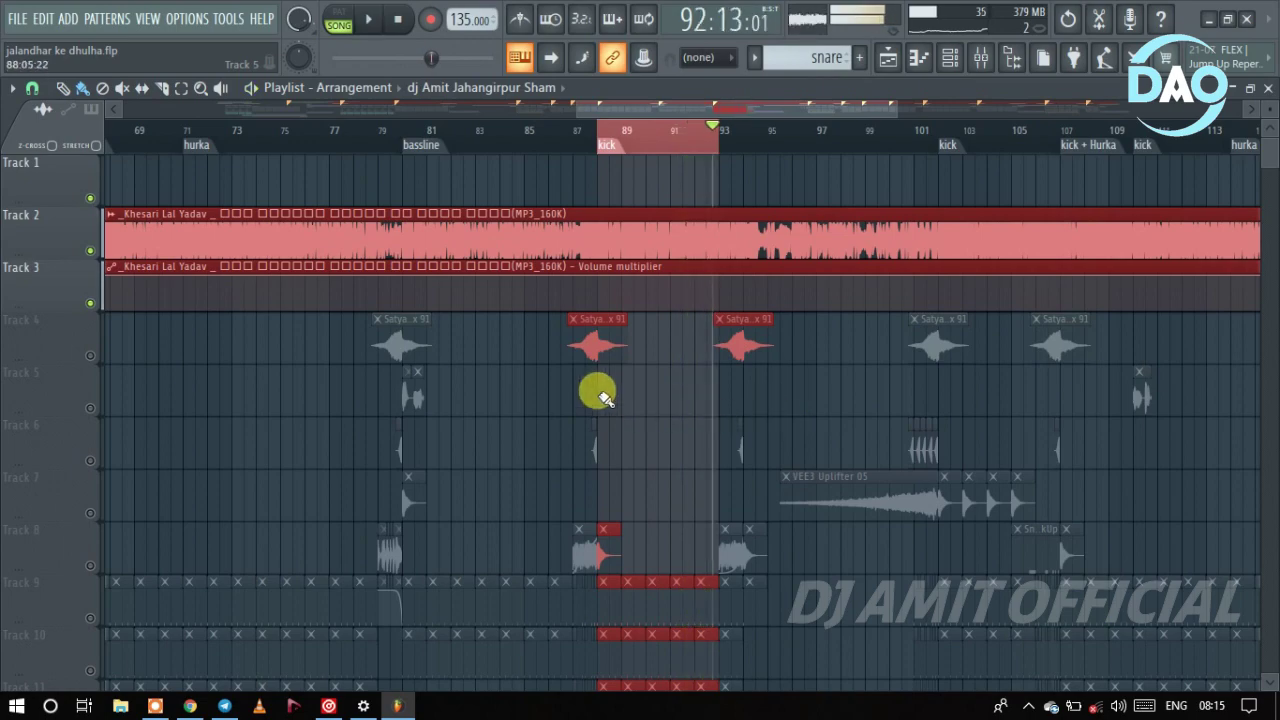
Step: Unmute all tracks and return the playhead to the start of the selected range at bar 88
{"action": "left_click", "coordinate": [91, 304]}
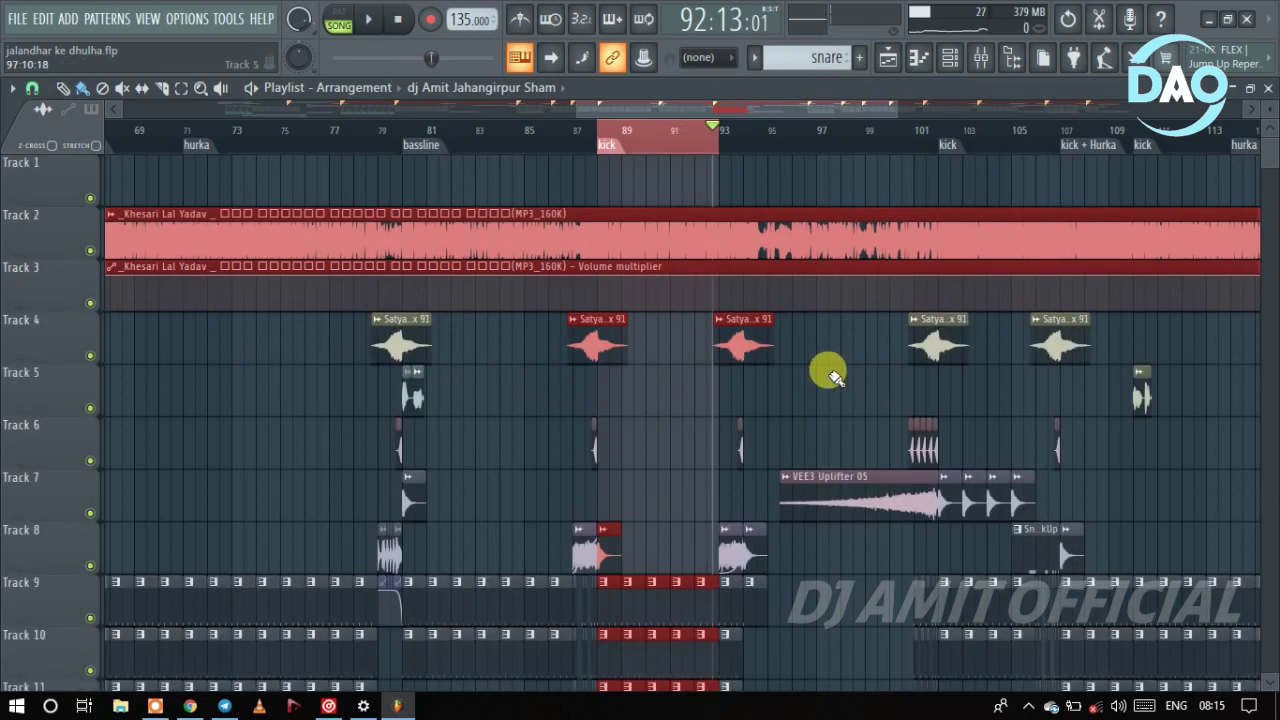
{"action": "scroll", "coordinate": [828, 372], "scroll_direction": "down", "scroll_amount": 2}
{"action": "scroll", "coordinate": [777, 394], "scroll_direction": "down", "scroll_amount": 5}
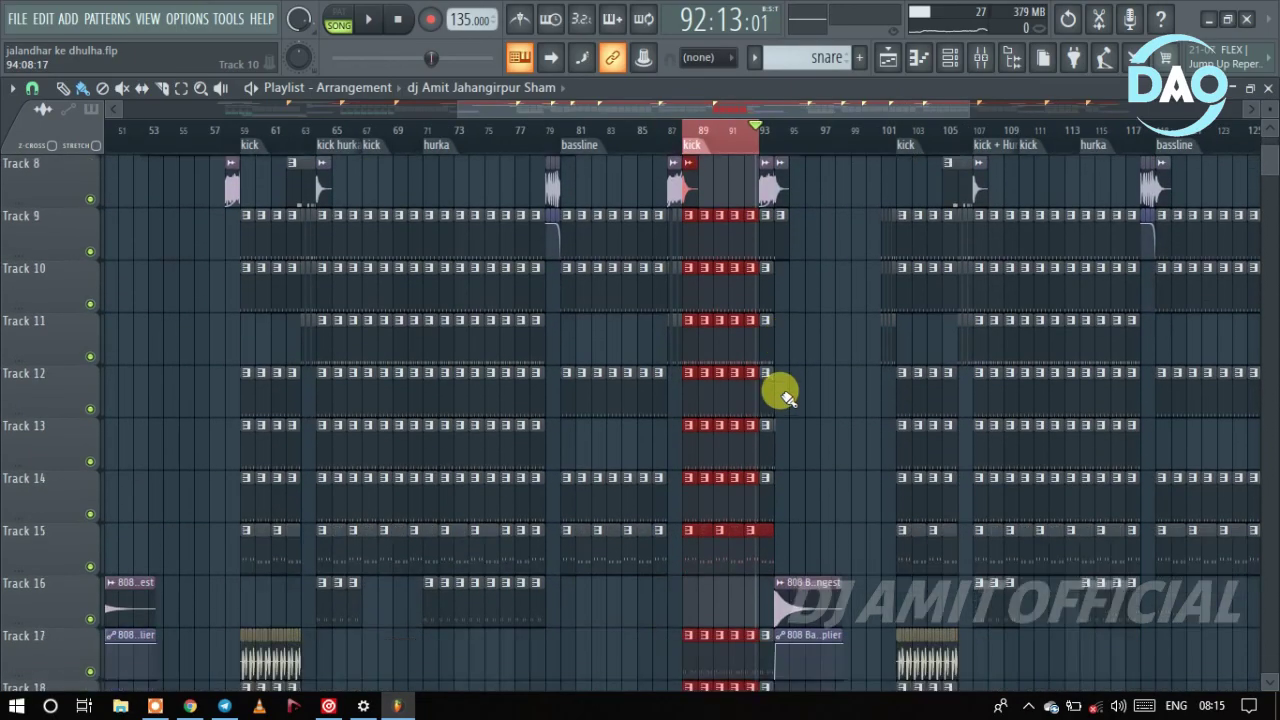
{"action": "scroll", "coordinate": [778, 390], "scroll_direction": "down", "scroll_amount": 3}
{"action": "scroll", "coordinate": [772, 300], "scroll_direction": "up", "scroll_amount": 8}
{"action": "scroll", "coordinate": [771, 278], "scroll_direction": "down", "scroll_amount": 9}
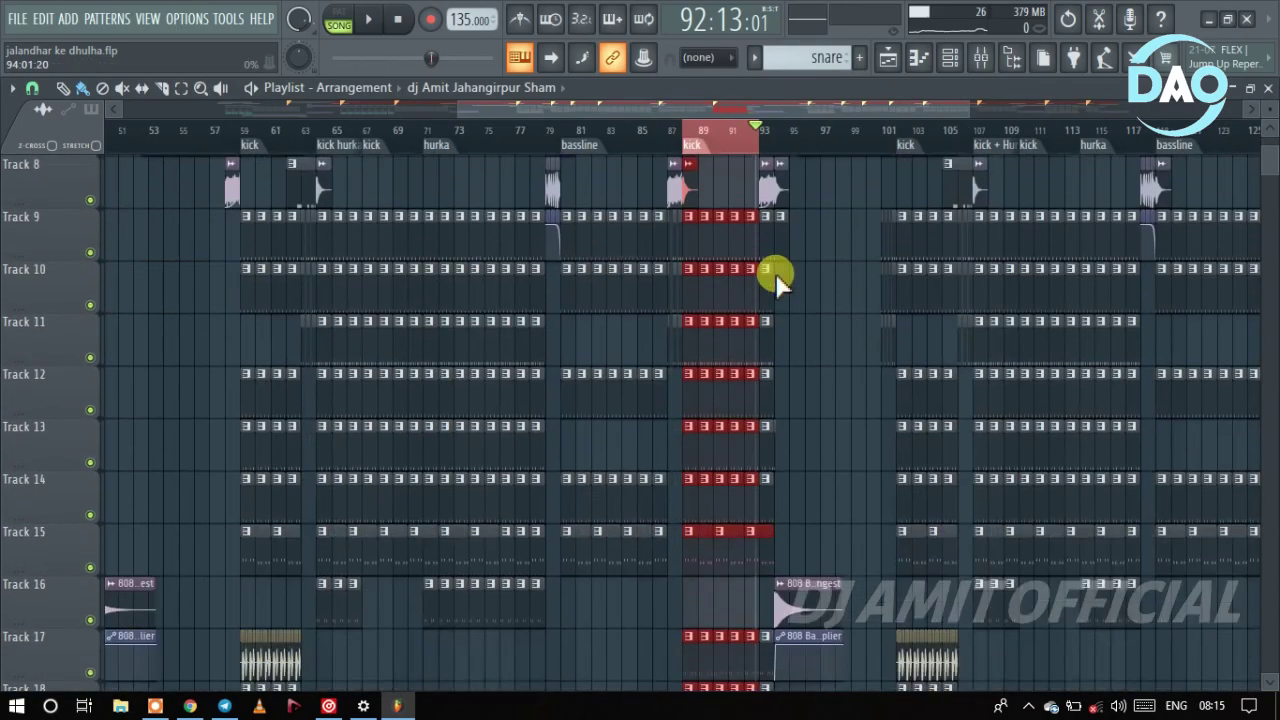
{"action": "scroll", "coordinate": [765, 277], "scroll_direction": "up", "scroll_amount": 10}
{"action": "left_click", "coordinate": [762, 126]}
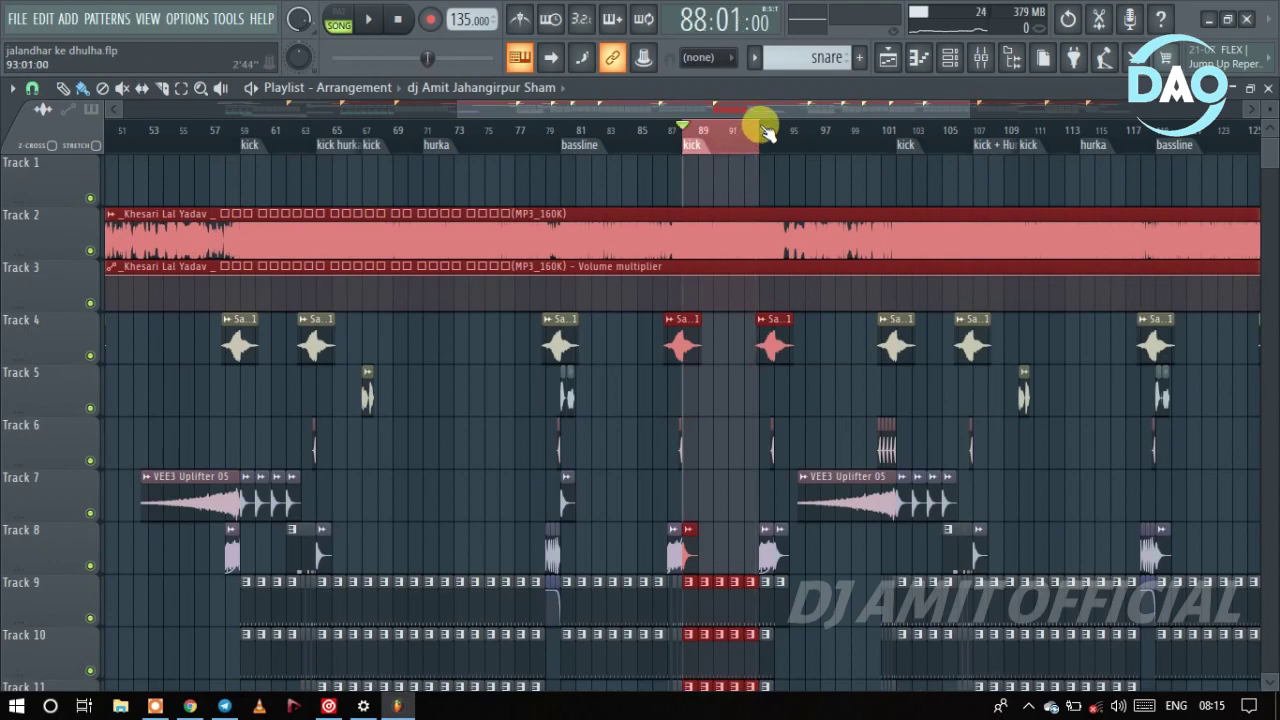
{"action": "left_click_drag", "start_coordinate": [712, 150], "coordinate": [680, 160]}
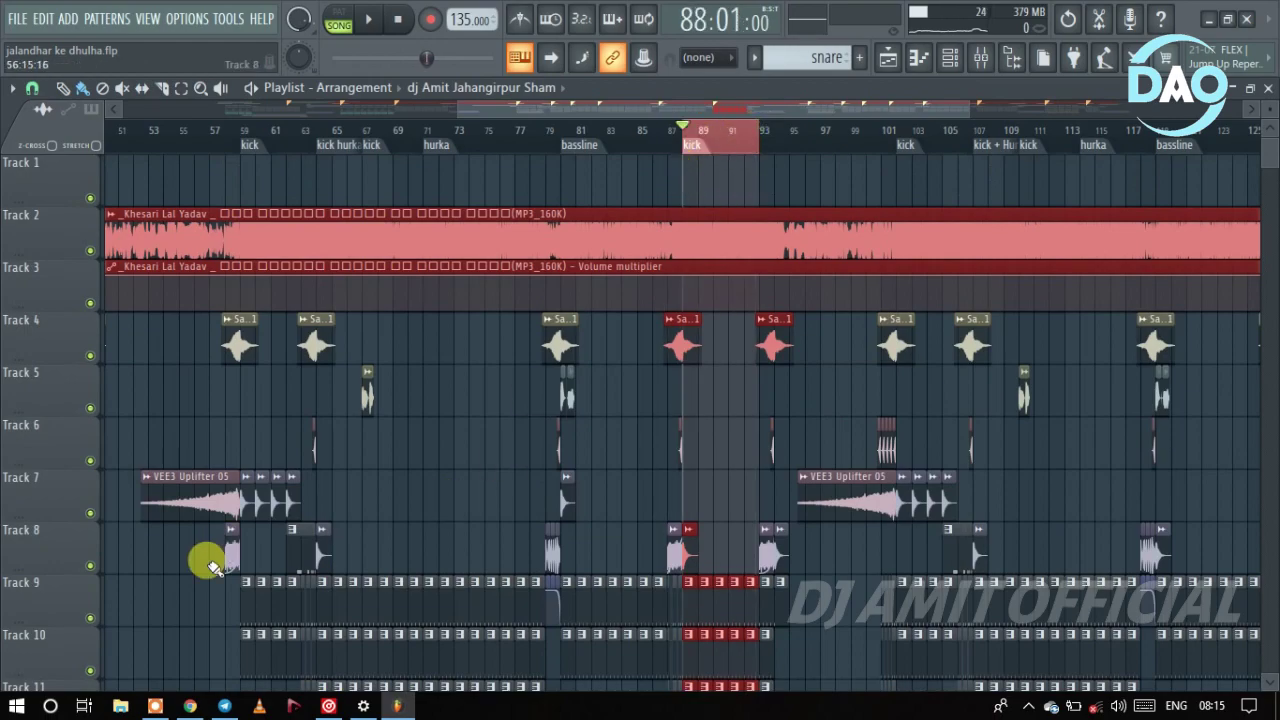
Step: Mute Tracks 8 and 4, and play the selected range with the remaining tracks
{"action": "left_click", "coordinate": [93, 566]}
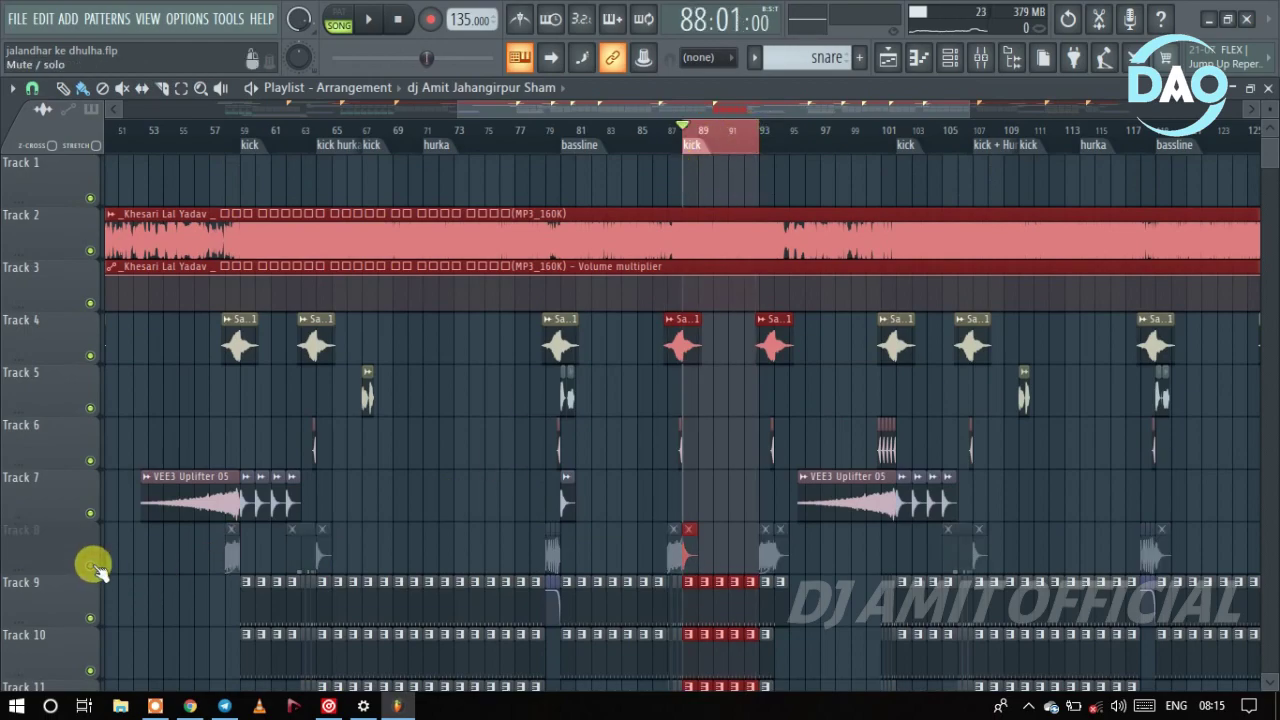
{"action": "left_click", "coordinate": [90, 355]}
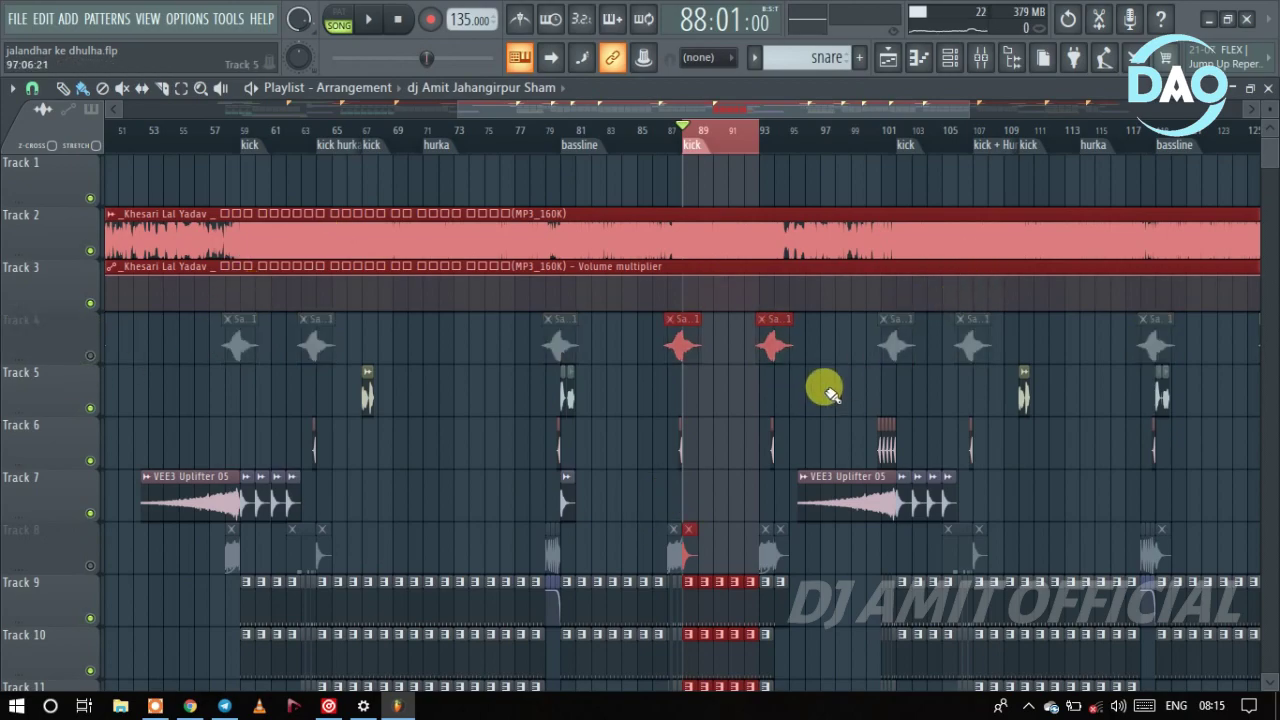
{"action": "key", "text": "space"}
{"action": "scroll", "coordinate": [786, 391], "scroll_direction": "down", "scroll_amount": 5}
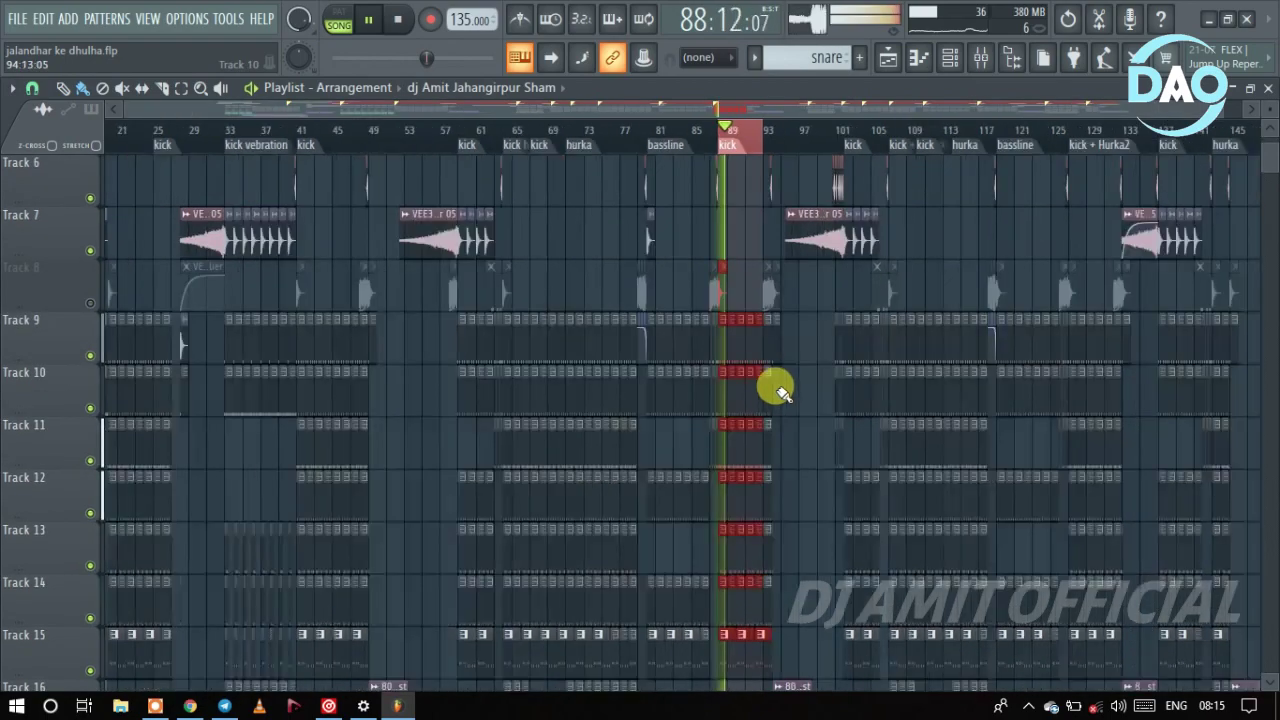
{"action": "scroll", "coordinate": [755, 360], "scroll_direction": "up", "scroll_amount": 2}
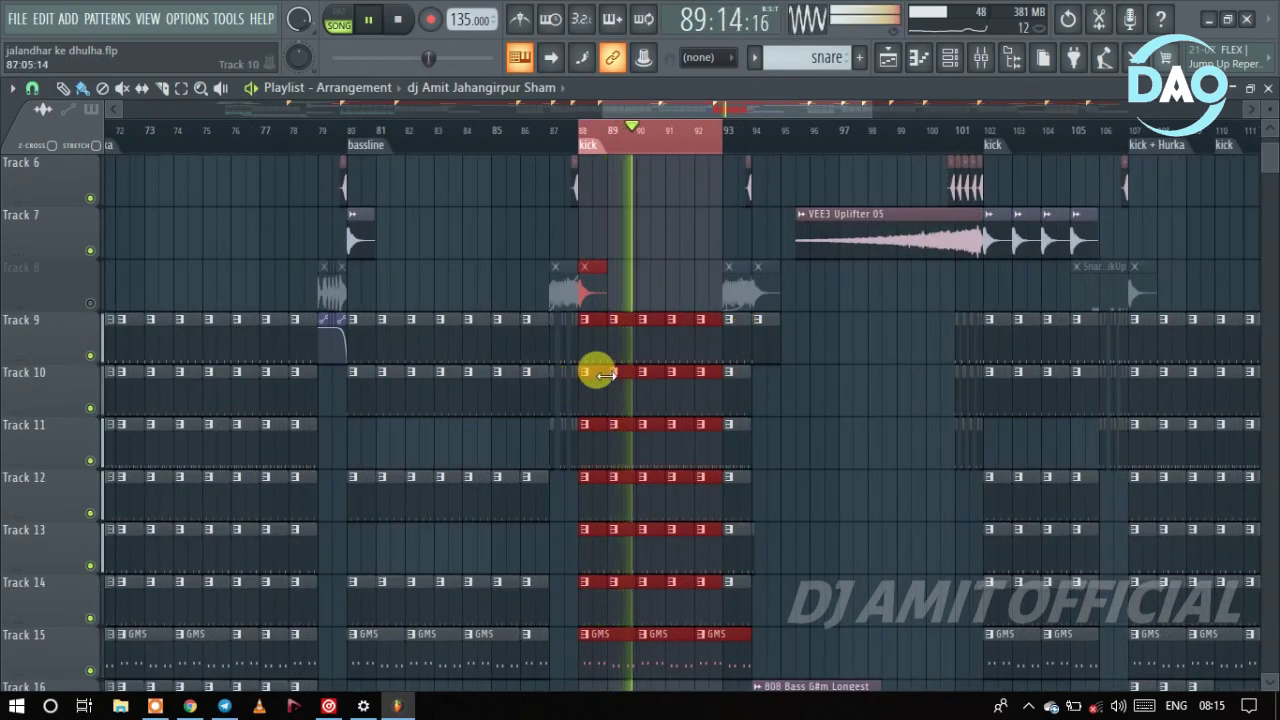
{"action": "scroll", "coordinate": [651, 414], "scroll_direction": "down", "scroll_amount": 5}
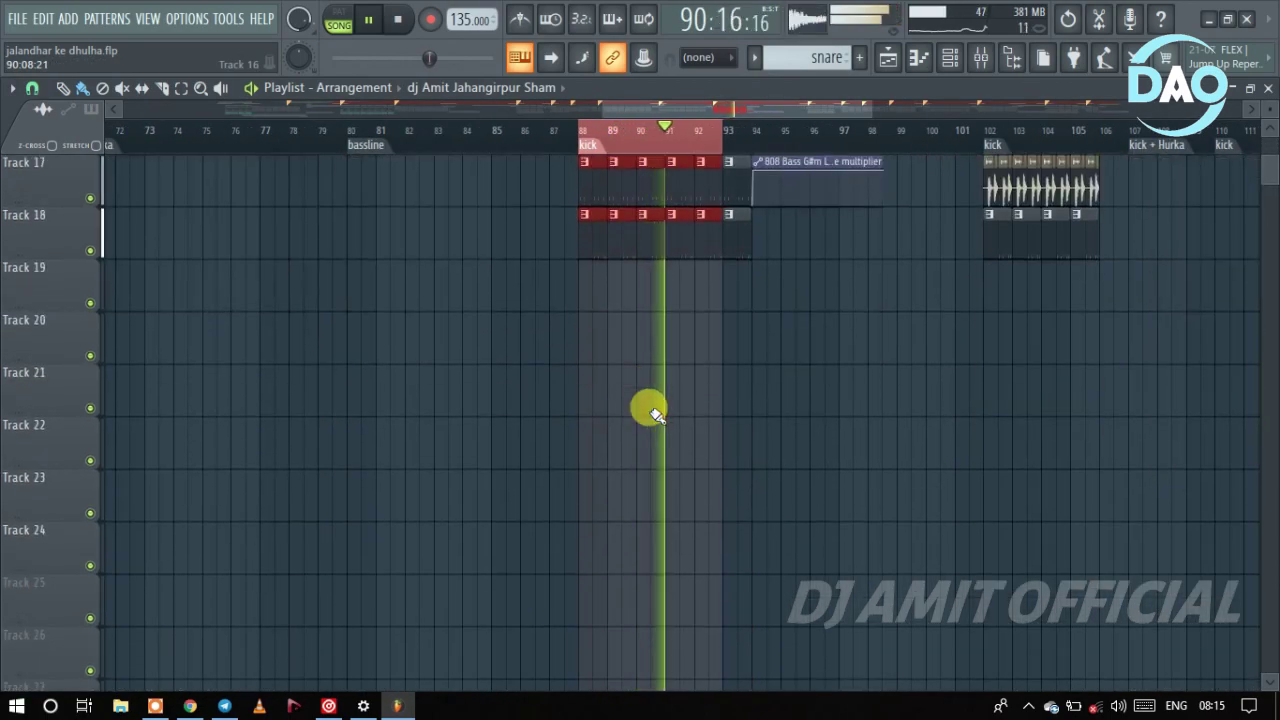
{"action": "scroll", "coordinate": [757, 400], "scroll_direction": "up", "scroll_amount": 8}
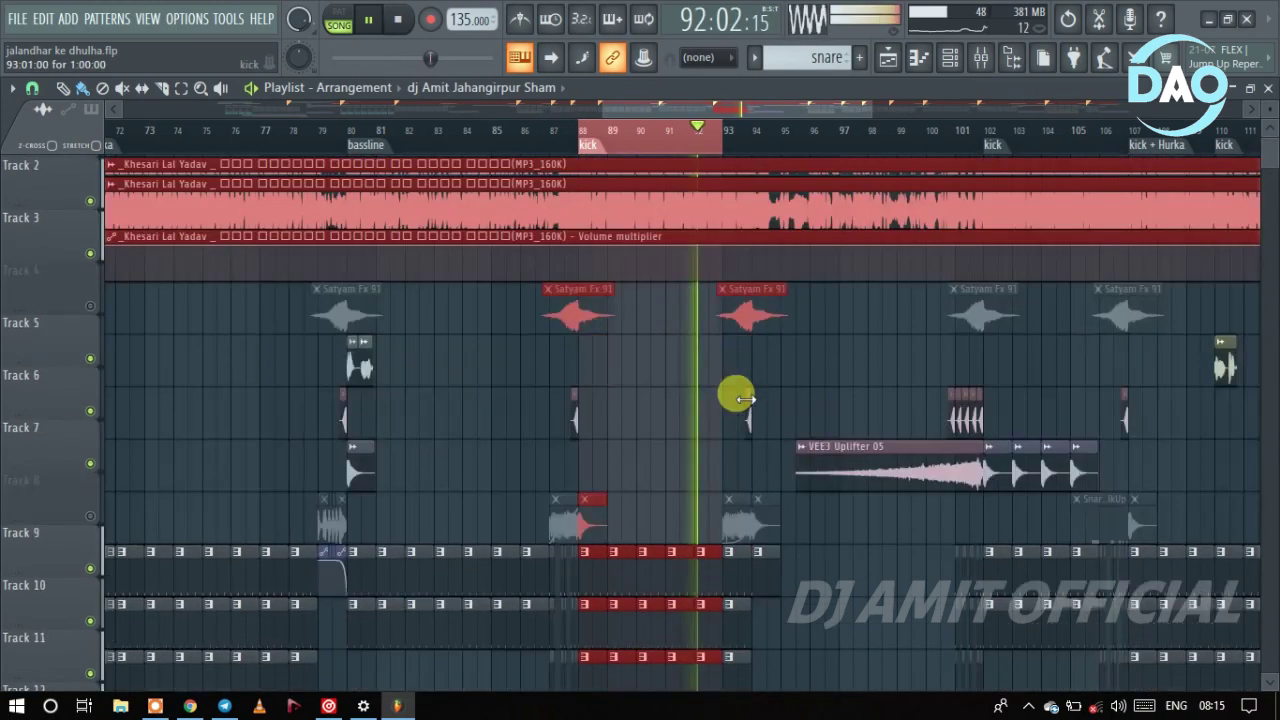
{"action": "key", "text": "space"}
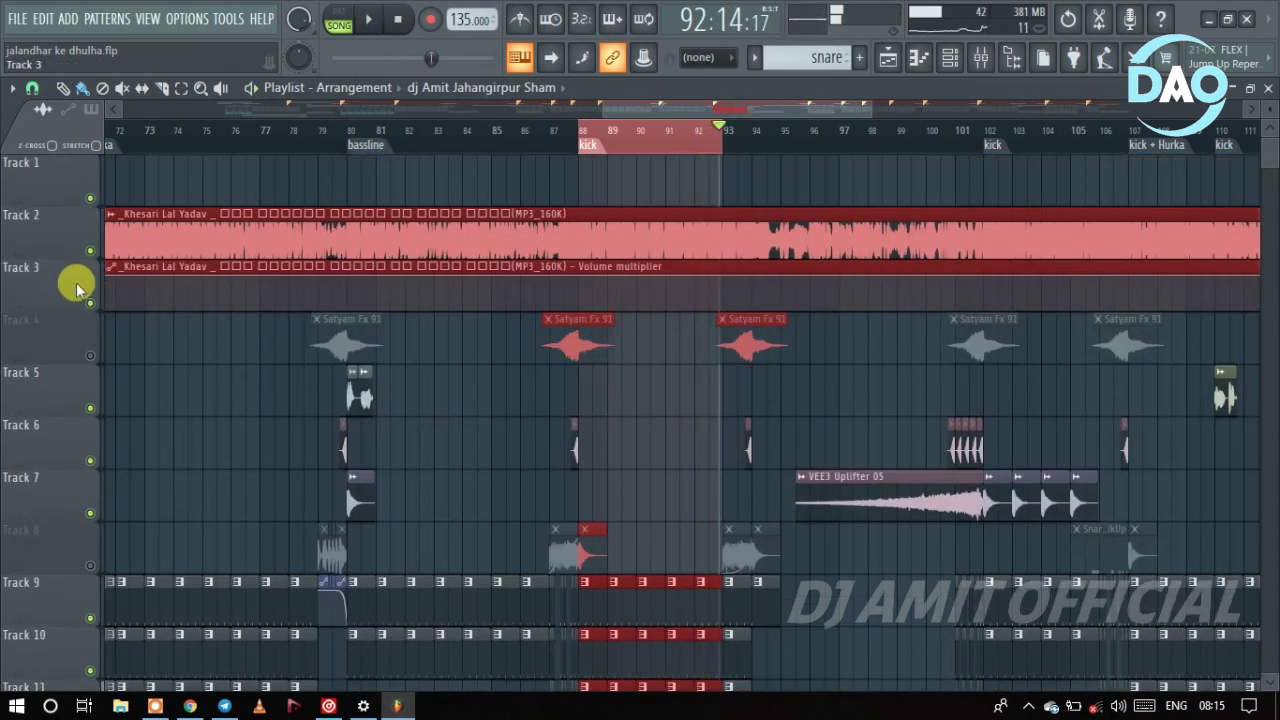
Step: Unmute all tracks and clear the time selection
{"action": "right_click", "coordinate": [90, 251]}
{"action": "right_click", "coordinate": [90, 251]}
{"action": "left_click", "coordinate": [194, 286]}
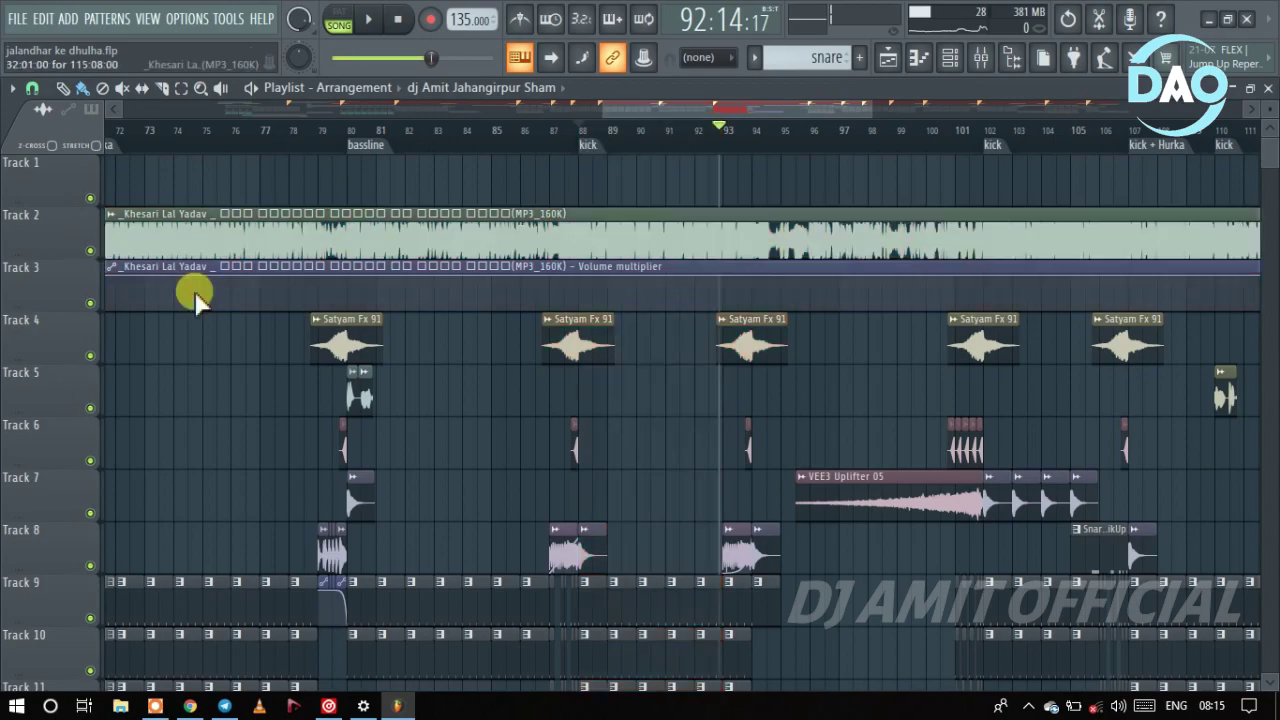
Step: Look over the pattern, bass, automation and uplifter clips on the lower tracks in the opening sections of the arrangement
{"action": "scroll", "coordinate": [855, 440], "scroll_direction": "down", "scroll_amount": 3}
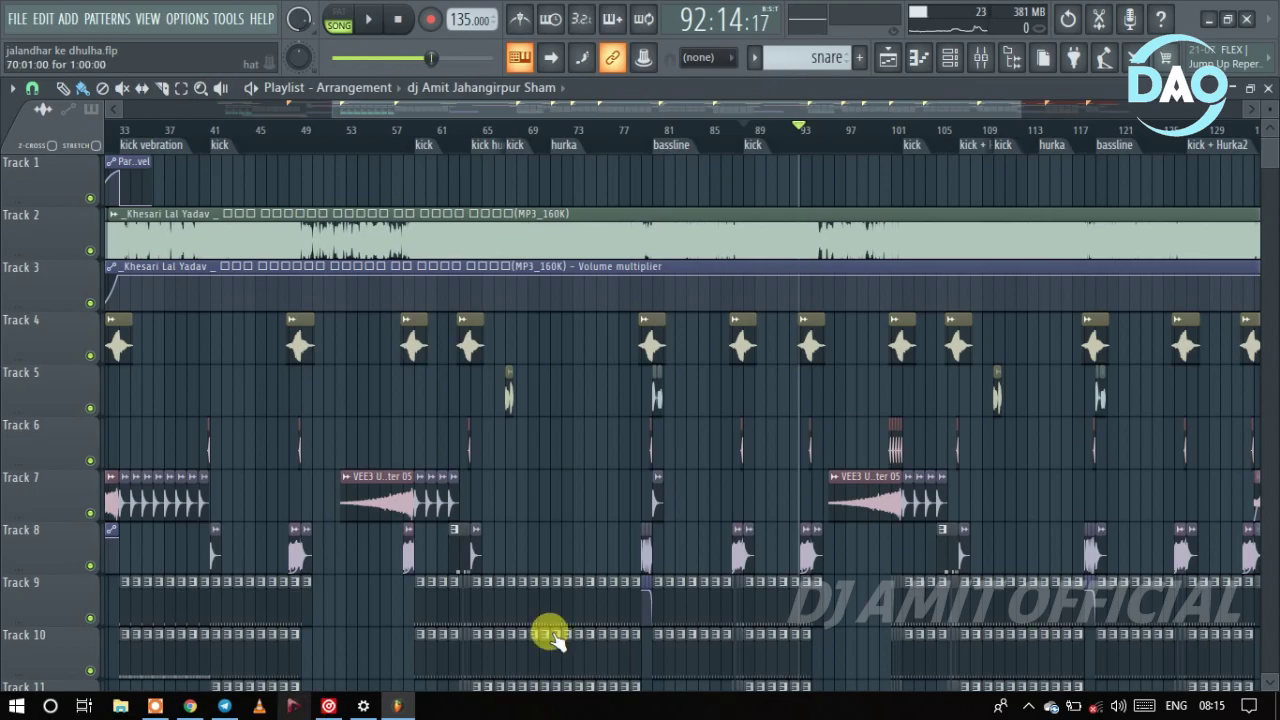
{"action": "scroll", "coordinate": [950, 395], "scroll_direction": "down", "scroll_amount": 1}
{"action": "scroll", "coordinate": [420, 450], "scroll_direction": "down", "scroll_amount": 3}
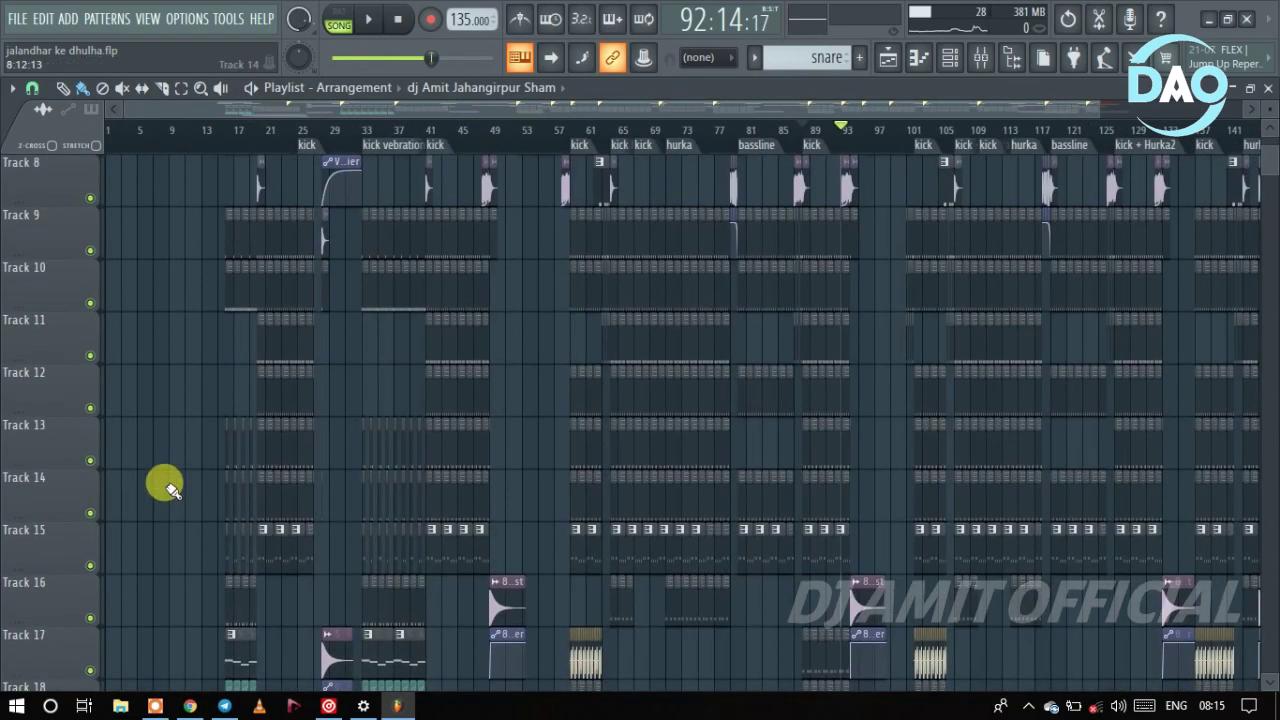
{"action": "scroll", "coordinate": [194, 480], "scroll_direction": "up", "scroll_amount": 3}
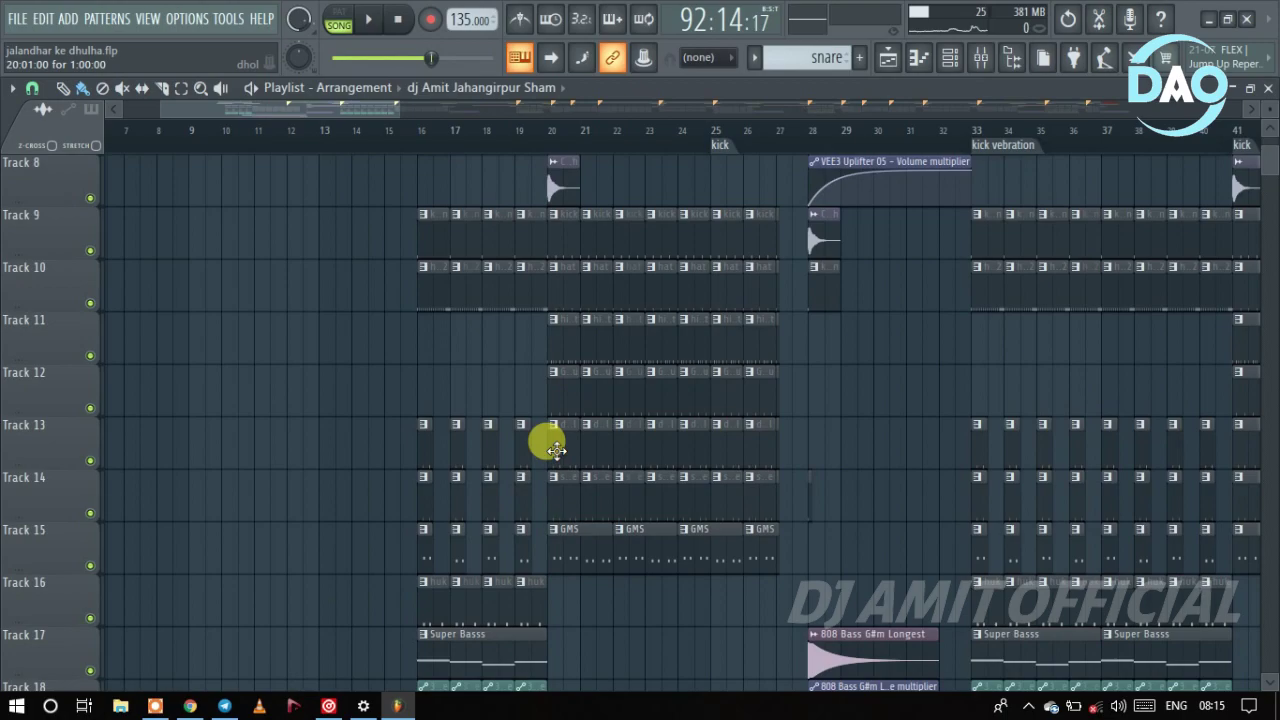
{"action": "scroll", "coordinate": [740, 465], "scroll_direction": "down", "scroll_amount": 3}
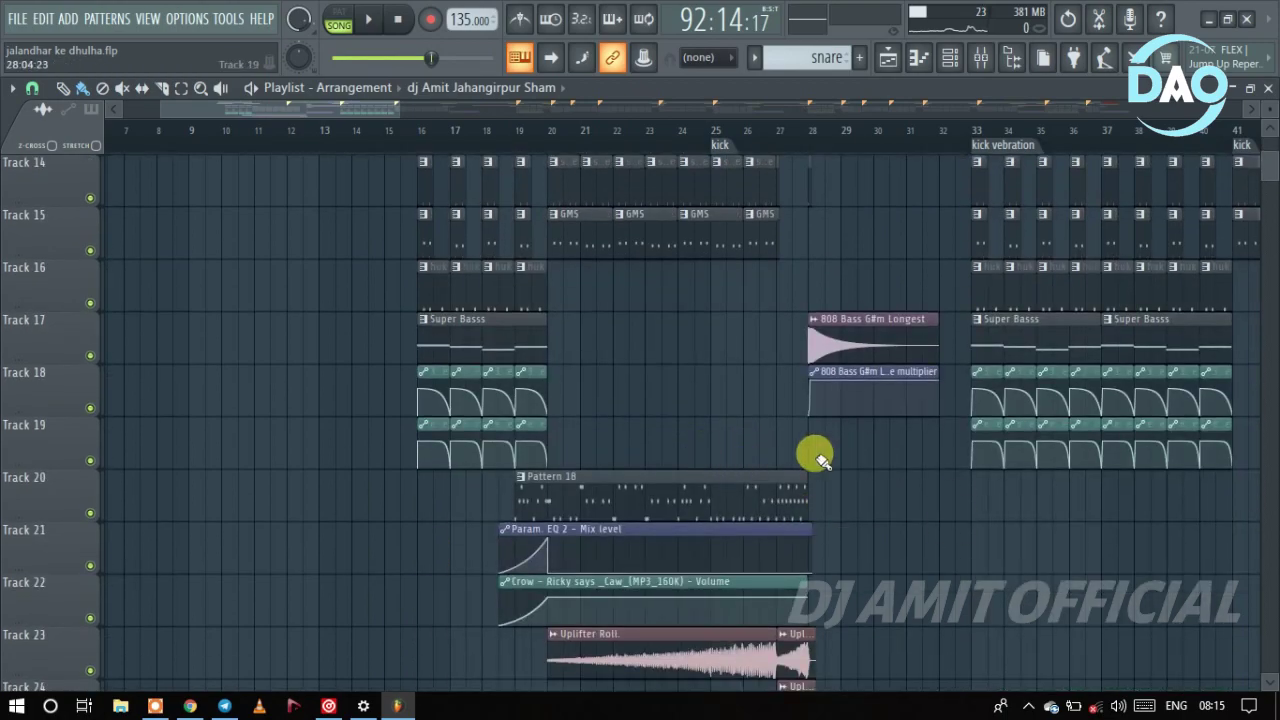
{"action": "scroll", "coordinate": [820, 457], "scroll_direction": "up", "scroll_amount": 3}
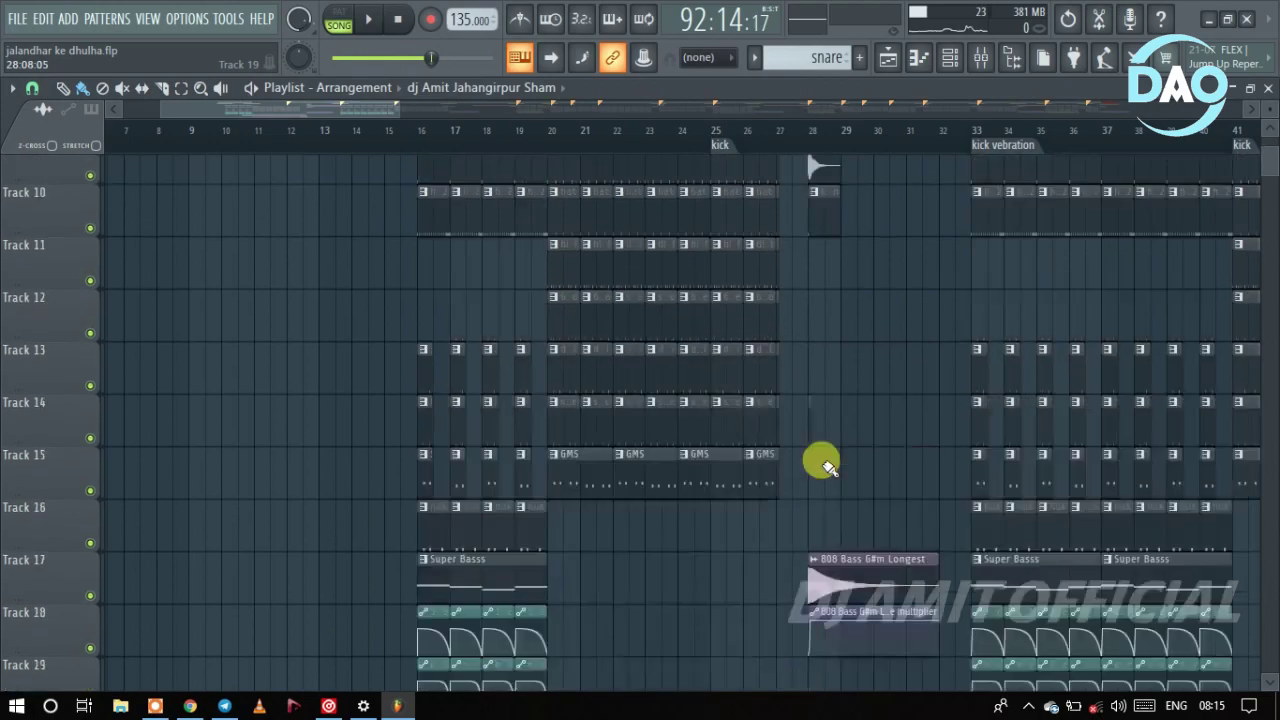
{"action": "scroll", "coordinate": [838, 452], "scroll_direction": "down", "scroll_amount": 2}
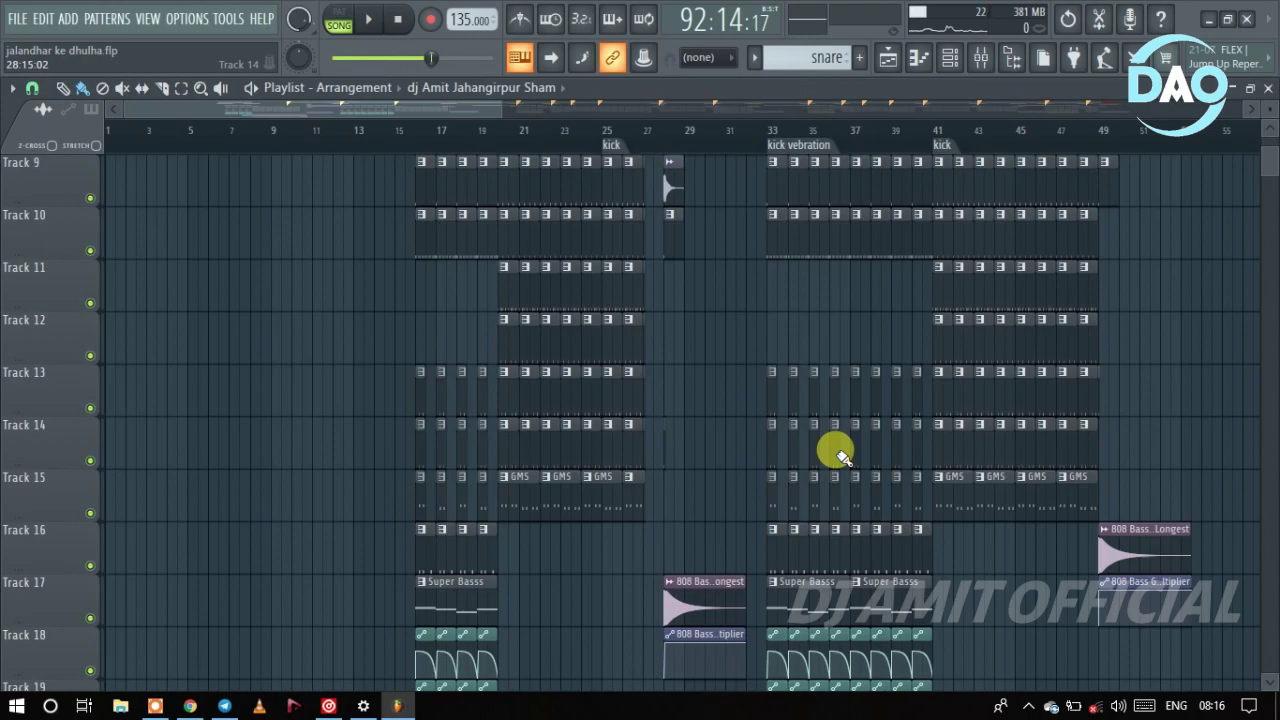
{"action": "scroll", "coordinate": [749, 360], "scroll_direction": "down", "scroll_amount": 6}
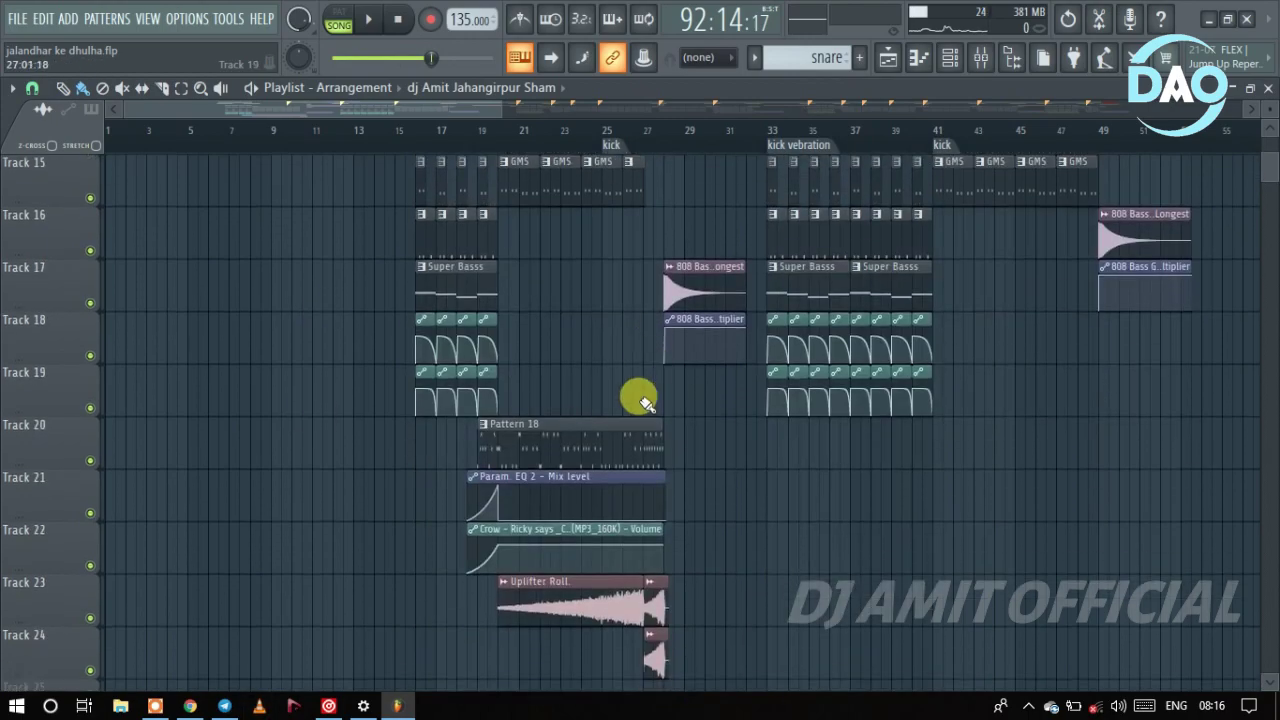
{"action": "scroll", "coordinate": [386, 457], "scroll_direction": "up", "scroll_amount": 3}
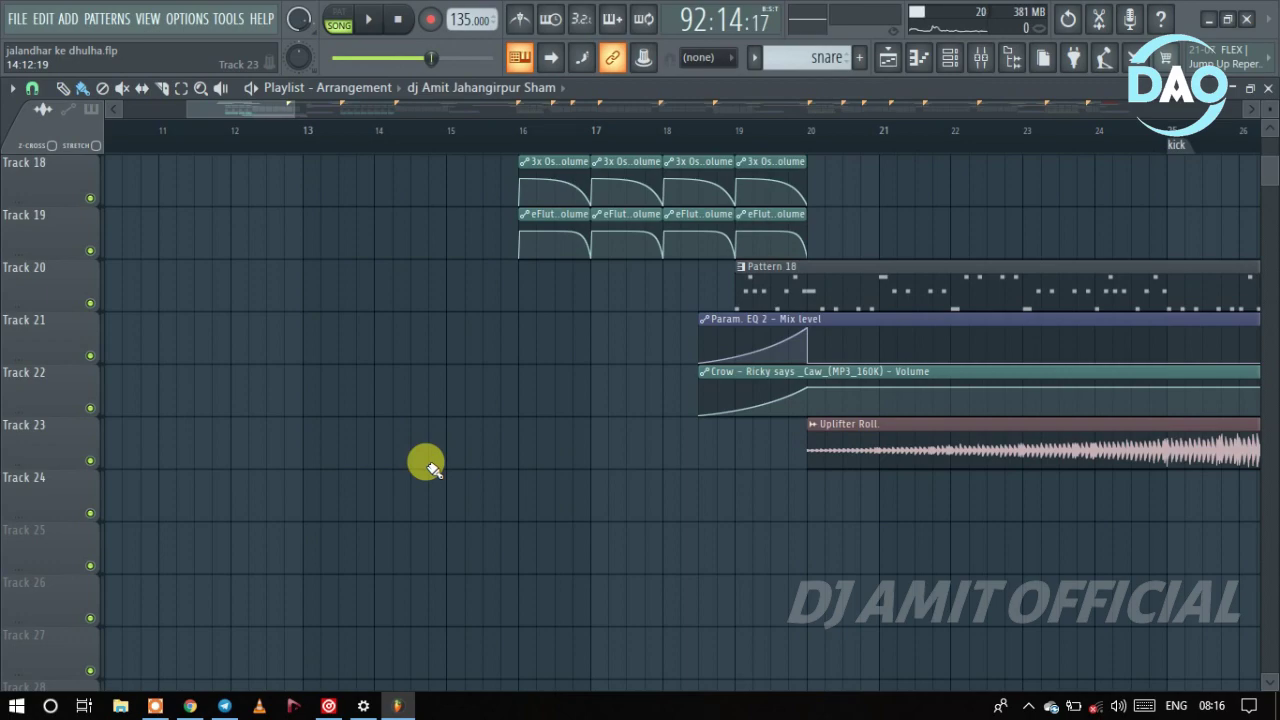
Step: Place the playhead at 14:11:00, just before the first Satyam Fx 91 clip on Track 4
{"action": "scroll", "coordinate": [408, 486], "scroll_direction": "up", "scroll_amount": 5}
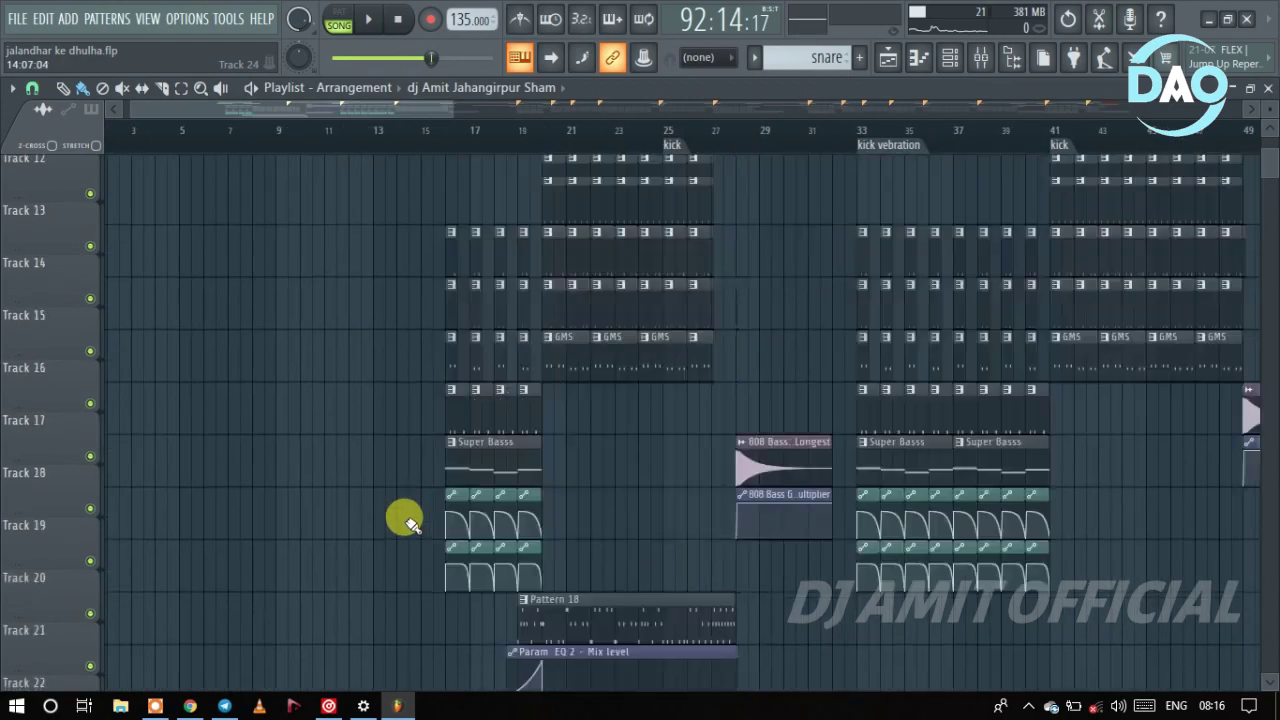
{"action": "scroll", "coordinate": [430, 478], "scroll_direction": "up", "scroll_amount": 2}
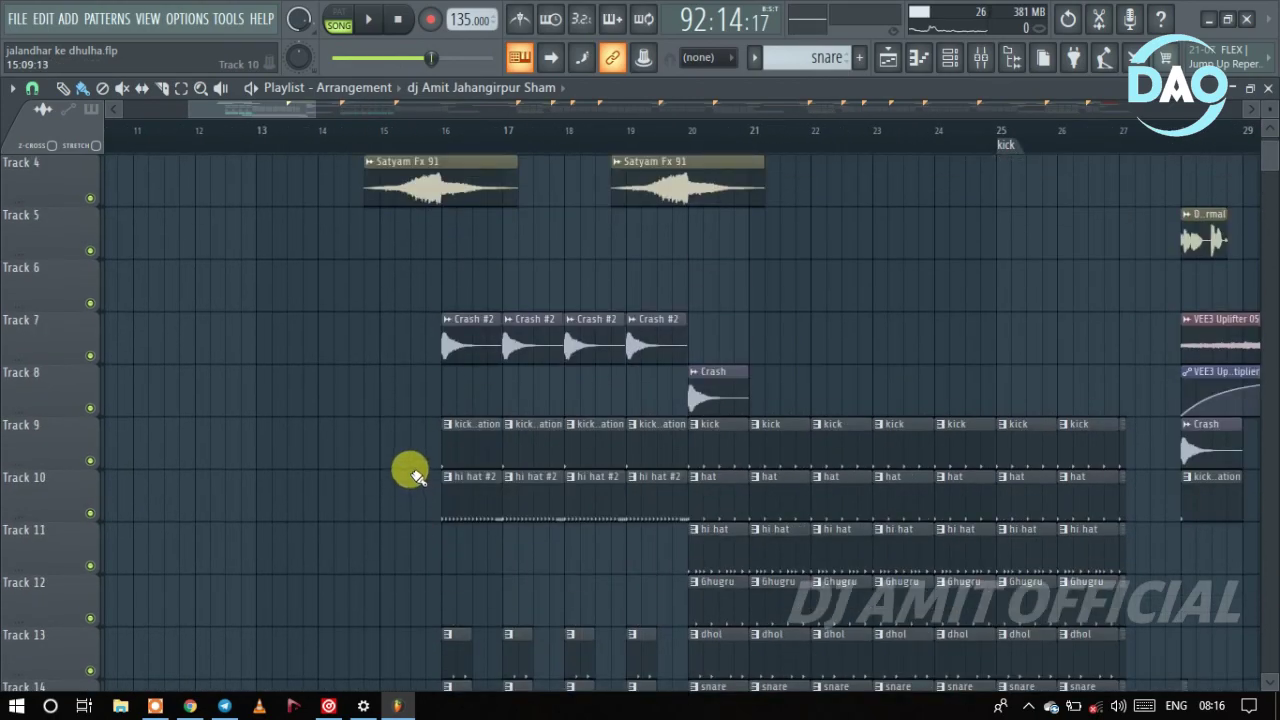
{"action": "scroll", "coordinate": [390, 322], "scroll_direction": "up", "scroll_amount": 1}
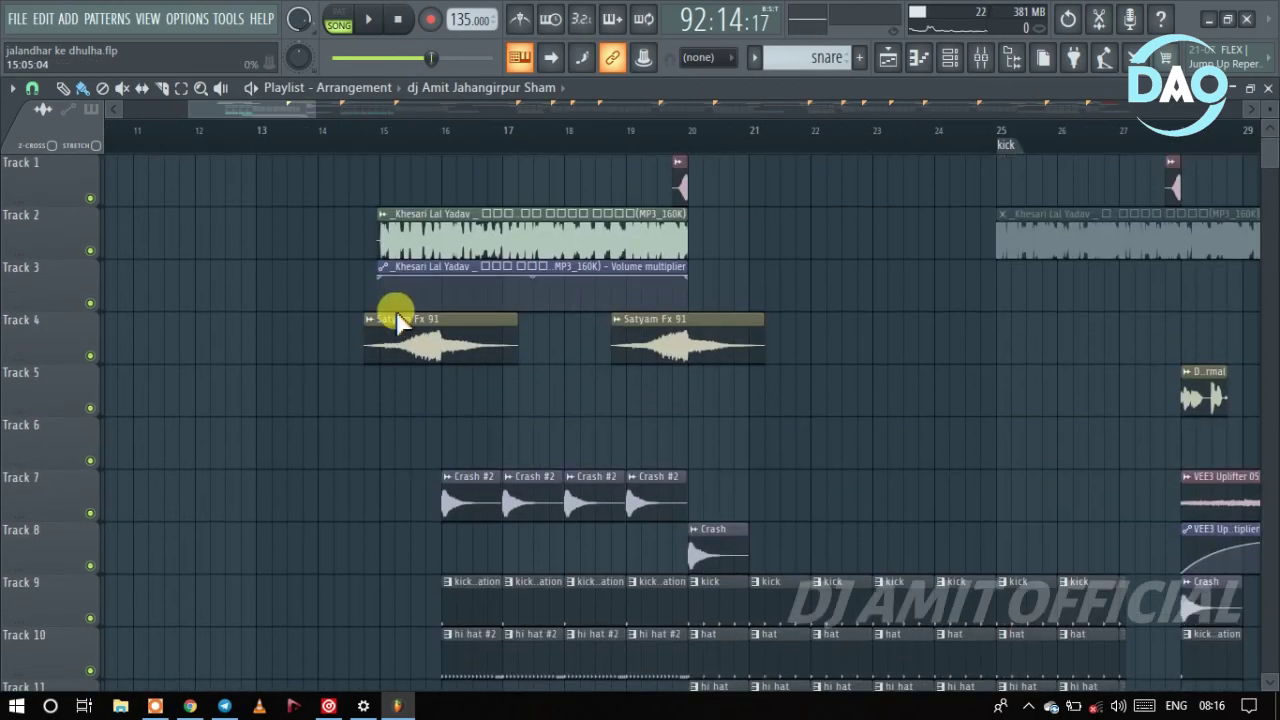
{"action": "scroll", "coordinate": [357, 209], "scroll_direction": "up", "scroll_amount": 3, "text": "ctrl"}
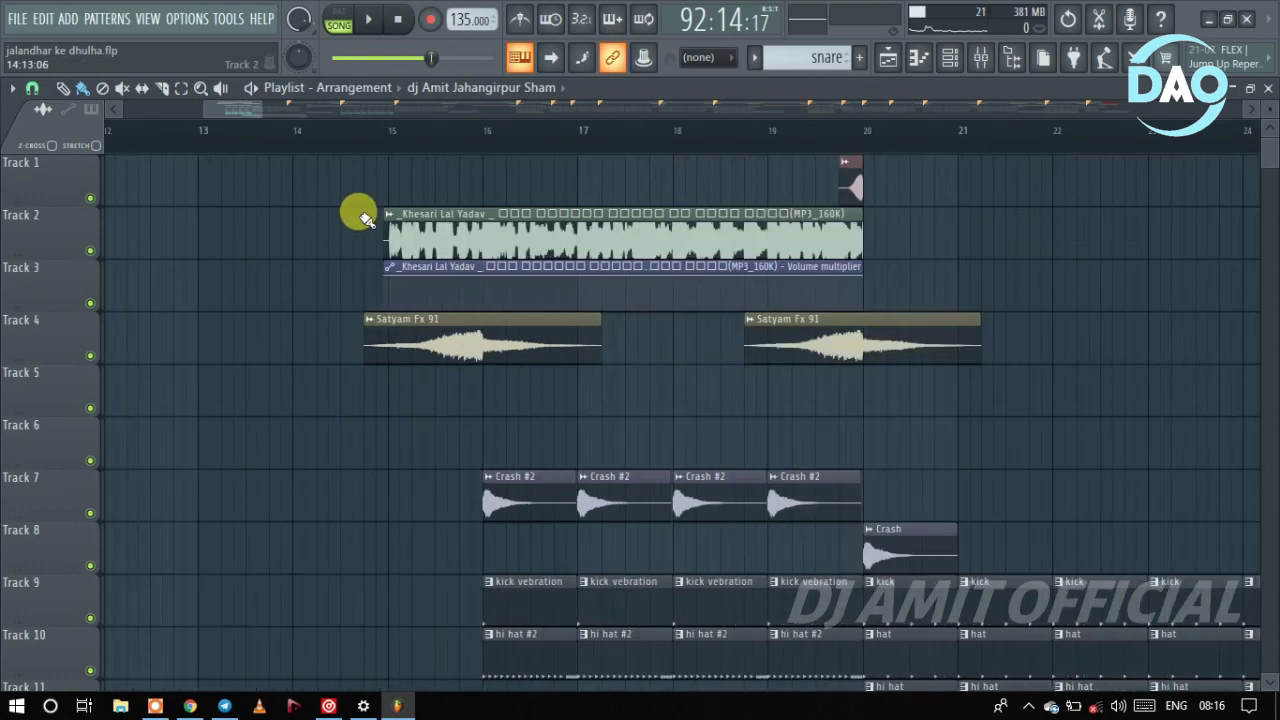
{"action": "left_click", "coordinate": [358, 135]}
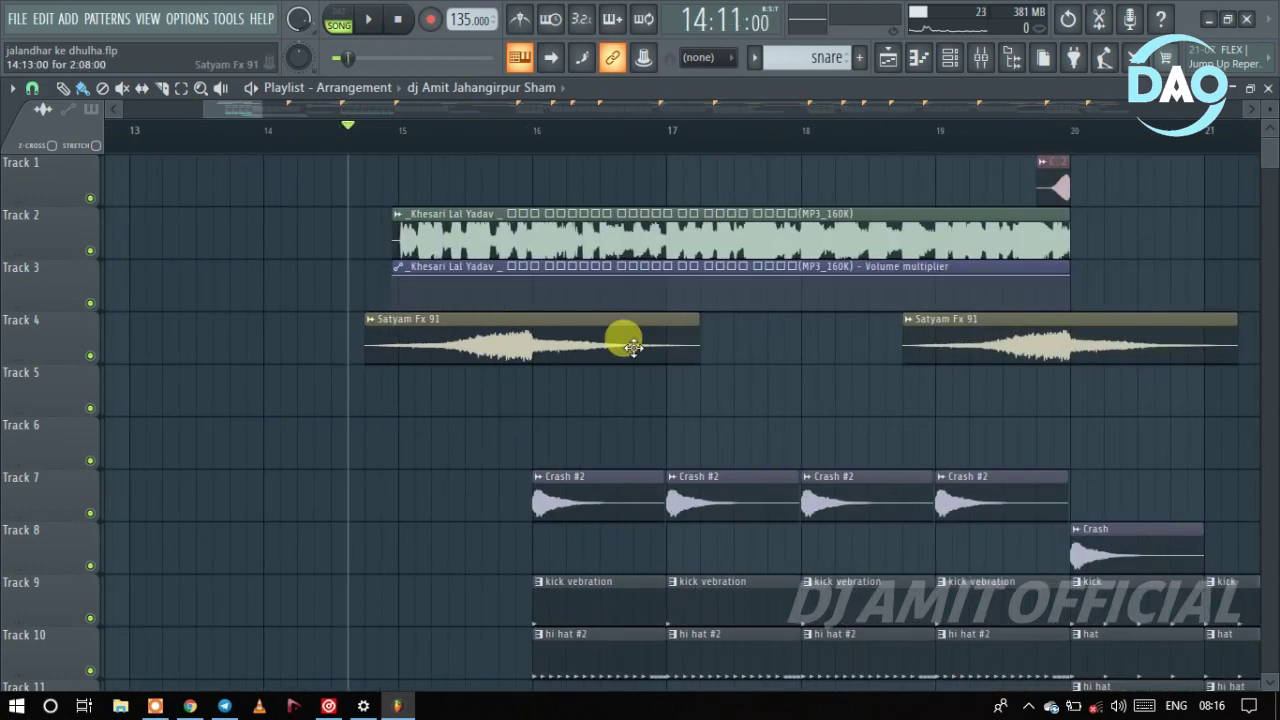
Step: Play the arrangement from 14:11:00 and follow the song, Satyam Fx 91 and crash clips on the upper tracks
{"action": "scroll", "coordinate": [457, 314], "scroll_direction": "down", "scroll_amount": 2, "text": "ctrl"}
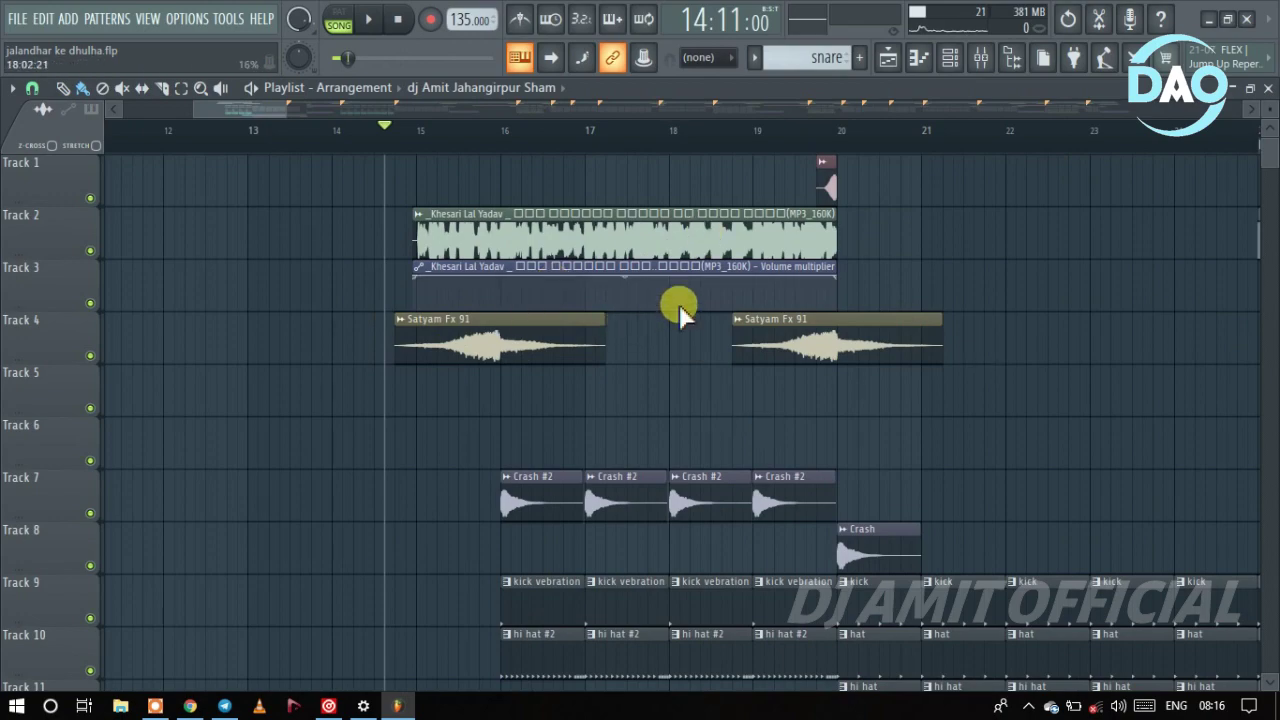
{"action": "scroll", "coordinate": [385, 375], "scroll_direction": "down", "scroll_amount": 3, "text": "ctrl"}
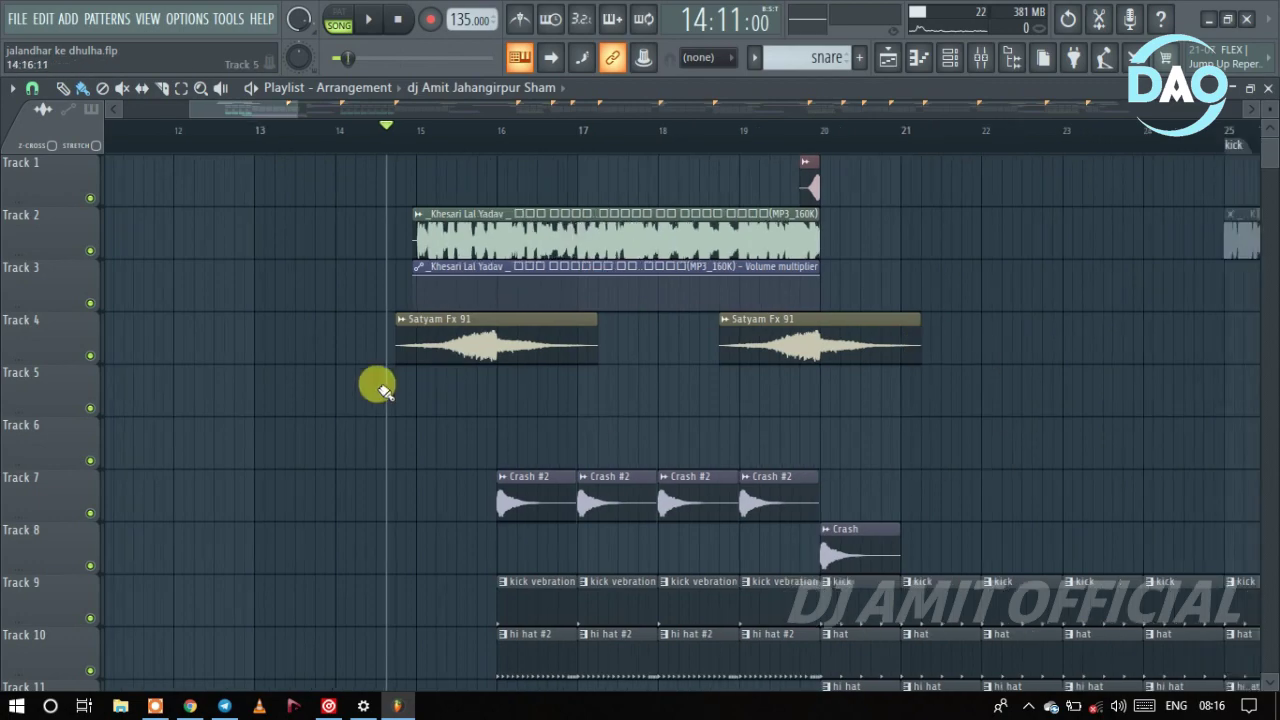
{"action": "scroll", "coordinate": [300, 320], "scroll_direction": "down", "scroll_amount": 4, "text": "ctrl"}
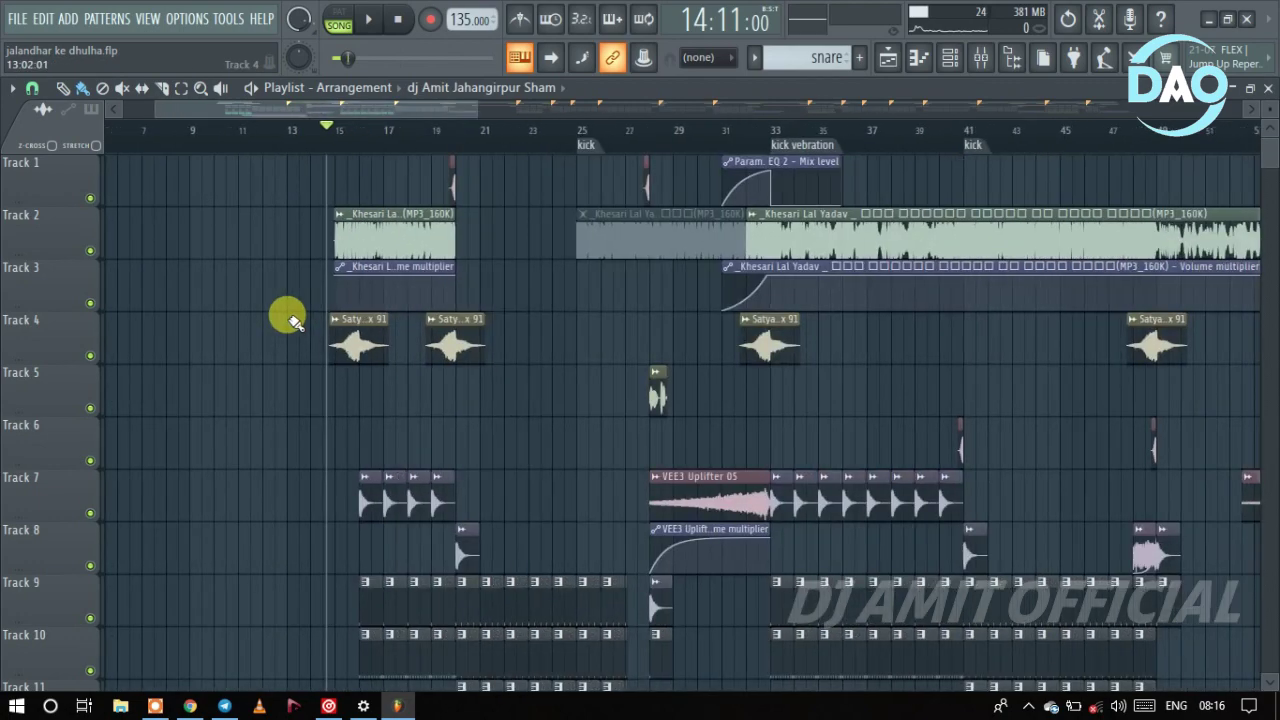
{"action": "key", "text": "space"}
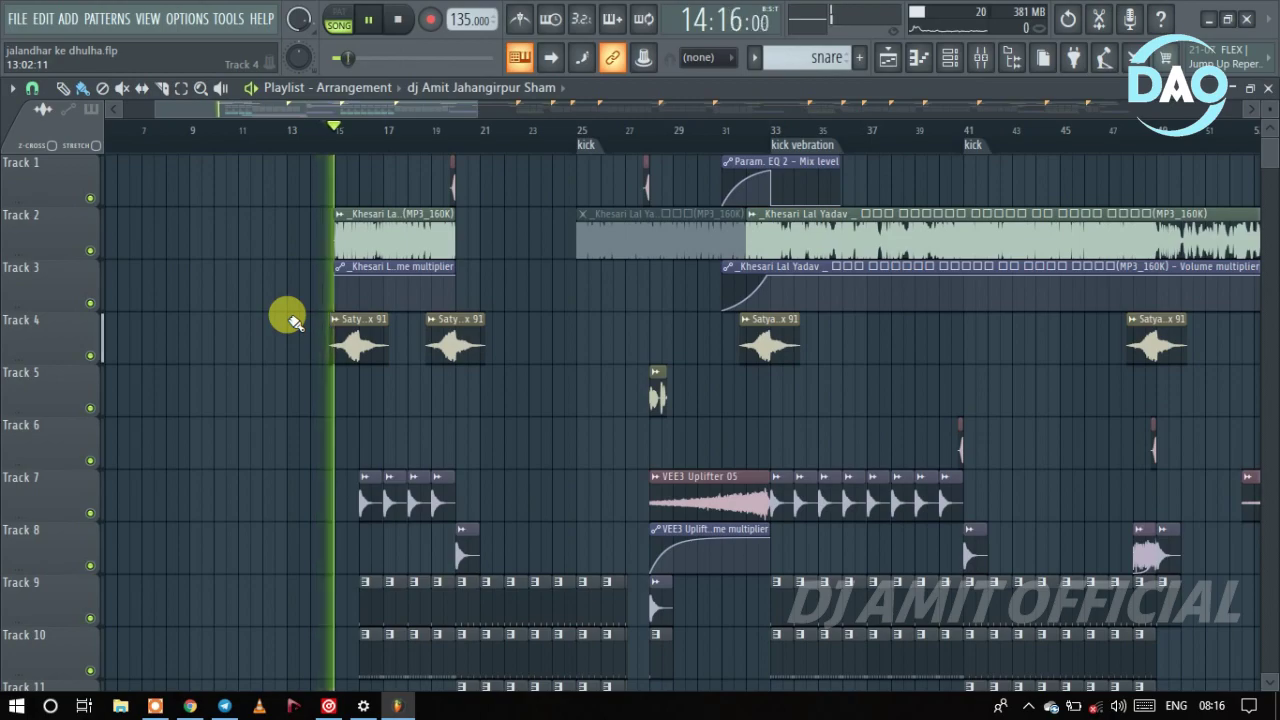
{"action": "scroll", "coordinate": [590, 330], "scroll_direction": "up", "scroll_amount": 1, "text": "ctrl"}
{"action": "scroll", "coordinate": [588, 325], "scroll_direction": "down", "scroll_amount": 5}
{"action": "scroll", "coordinate": [570, 335], "scroll_direction": "up", "scroll_amount": 5}
{"action": "scroll", "coordinate": [580, 340], "scroll_direction": "up", "scroll_amount": 2, "text": "ctrl"}
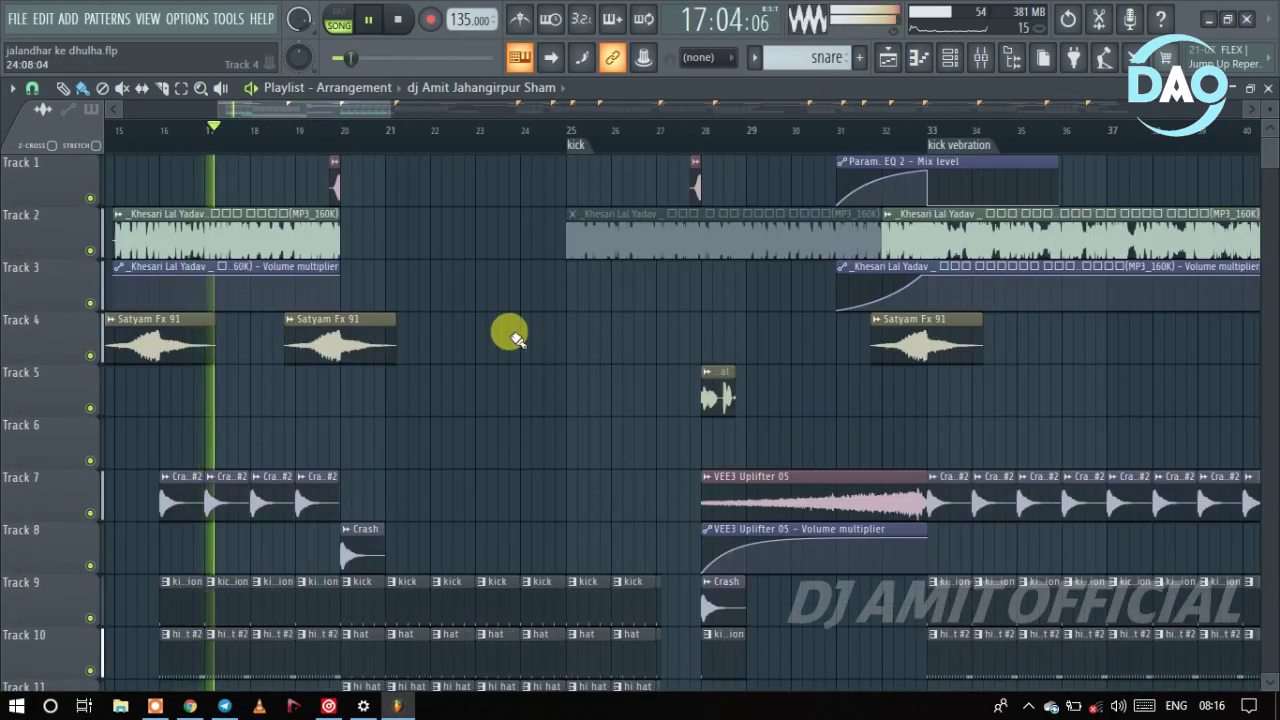
{"action": "scroll", "coordinate": [275, 360], "scroll_direction": "up", "scroll_amount": 3, "text": "ctrl"}
{"action": "scroll", "coordinate": [285, 368], "scroll_direction": "up", "scroll_amount": 1, "text": "ctrl"}
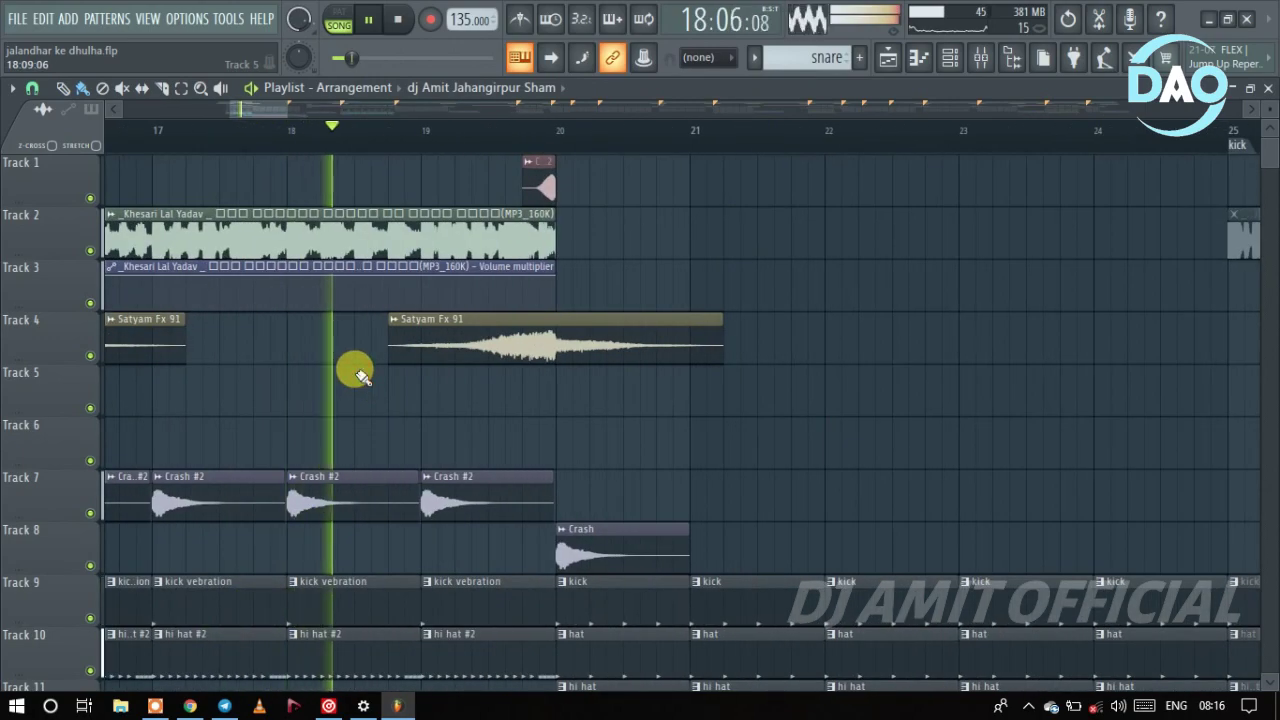
Step: Examine the percussion, bass, automation and uplifter clips on Tracks 8 to 24 as playback runs through bars 19 to 22
{"action": "scroll", "coordinate": [470, 360], "scroll_direction": "down", "scroll_amount": 2, "text": "ctrl"}
{"action": "scroll", "coordinate": [463, 386], "scroll_direction": "down", "scroll_amount": 8}
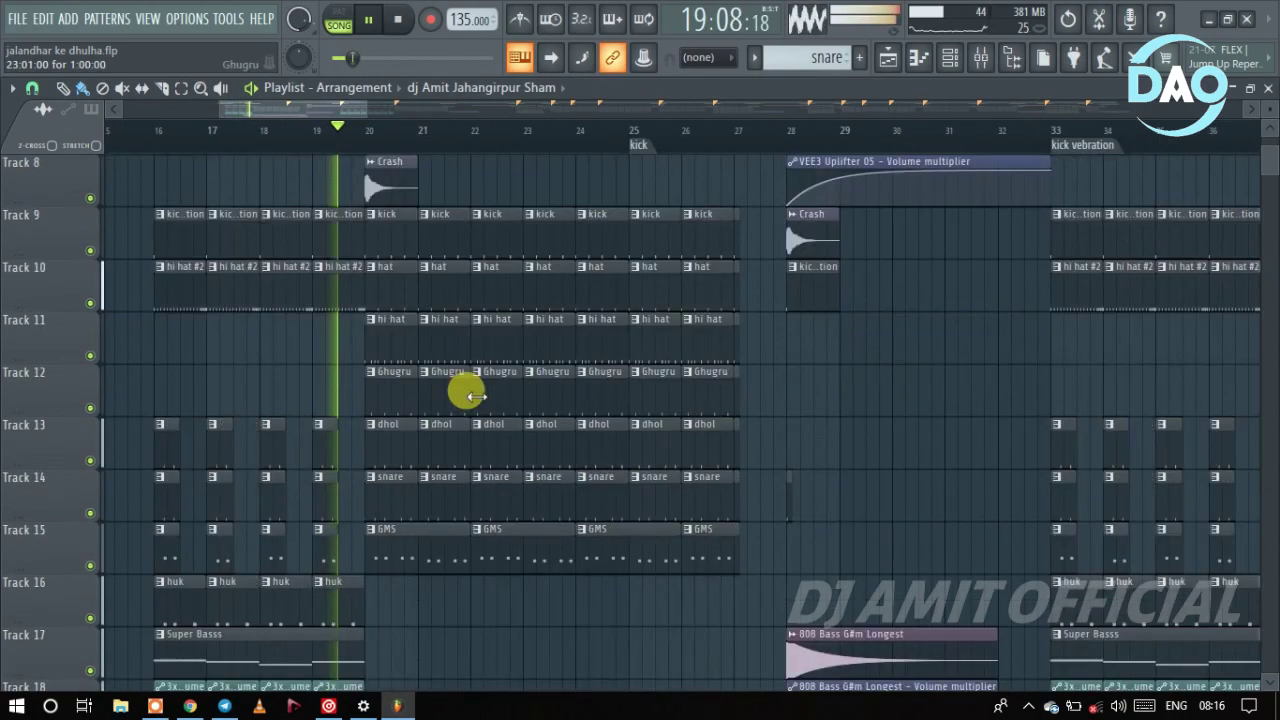
{"action": "scroll", "coordinate": [451, 400], "scroll_direction": "up", "scroll_amount": 2, "text": "ctrl"}
{"action": "scroll", "coordinate": [470, 400], "scroll_direction": "down", "scroll_amount": 2, "text": "ctrl"}
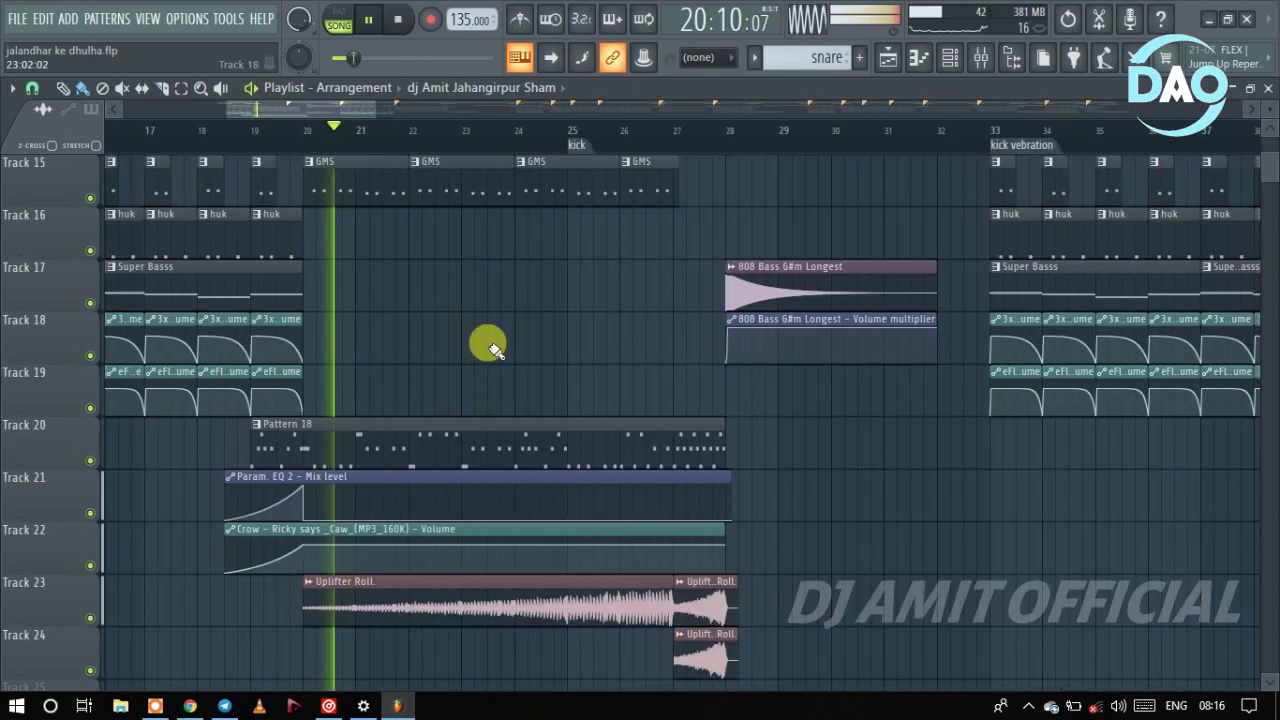
{"action": "scroll", "coordinate": [500, 345], "scroll_direction": "up", "scroll_amount": 2}
{"action": "scroll", "coordinate": [520, 350], "scroll_direction": "up", "scroll_amount": 1, "text": "ctrl"}
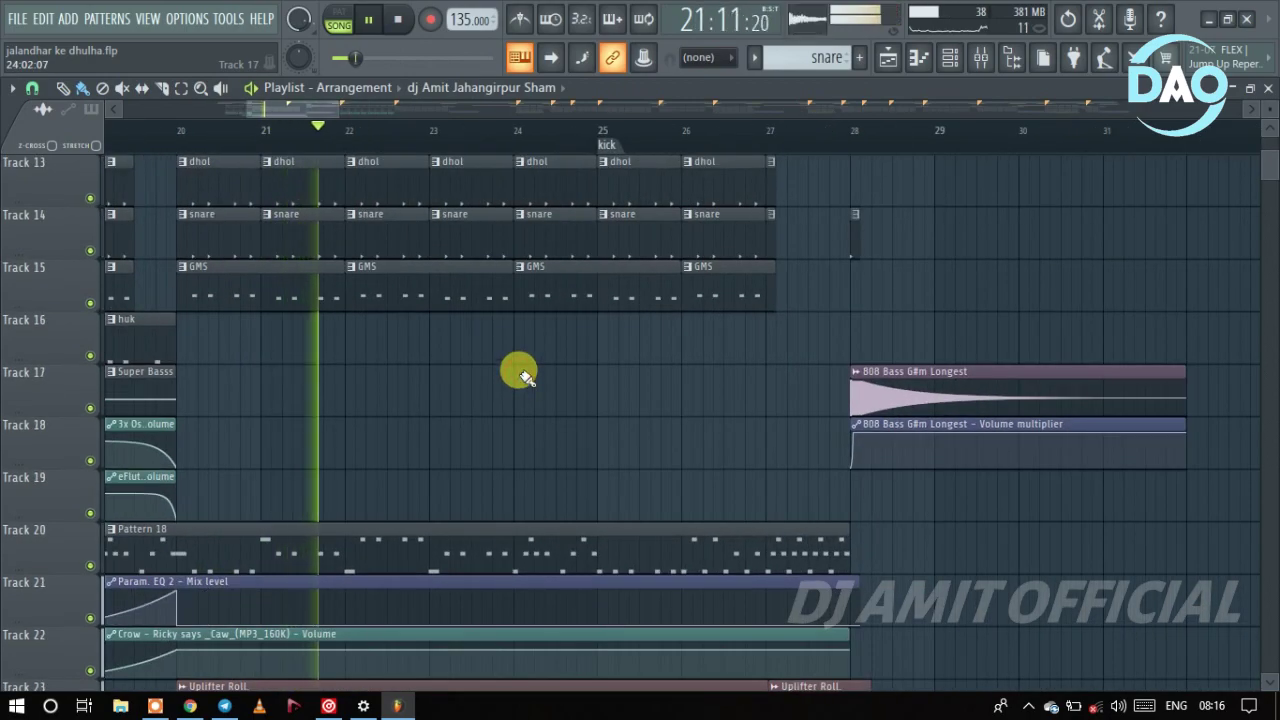
{"action": "scroll", "coordinate": [297, 343], "scroll_direction": "down", "scroll_amount": 2, "text": "ctrl"}
{"action": "scroll", "coordinate": [340, 380], "scroll_direction": "up", "scroll_amount": 1}
{"action": "scroll", "coordinate": [340, 380], "scroll_direction": "up", "scroll_amount": 1, "text": "ctrl"}
{"action": "scroll", "coordinate": [366, 409], "scroll_direction": "up", "scroll_amount": 6}
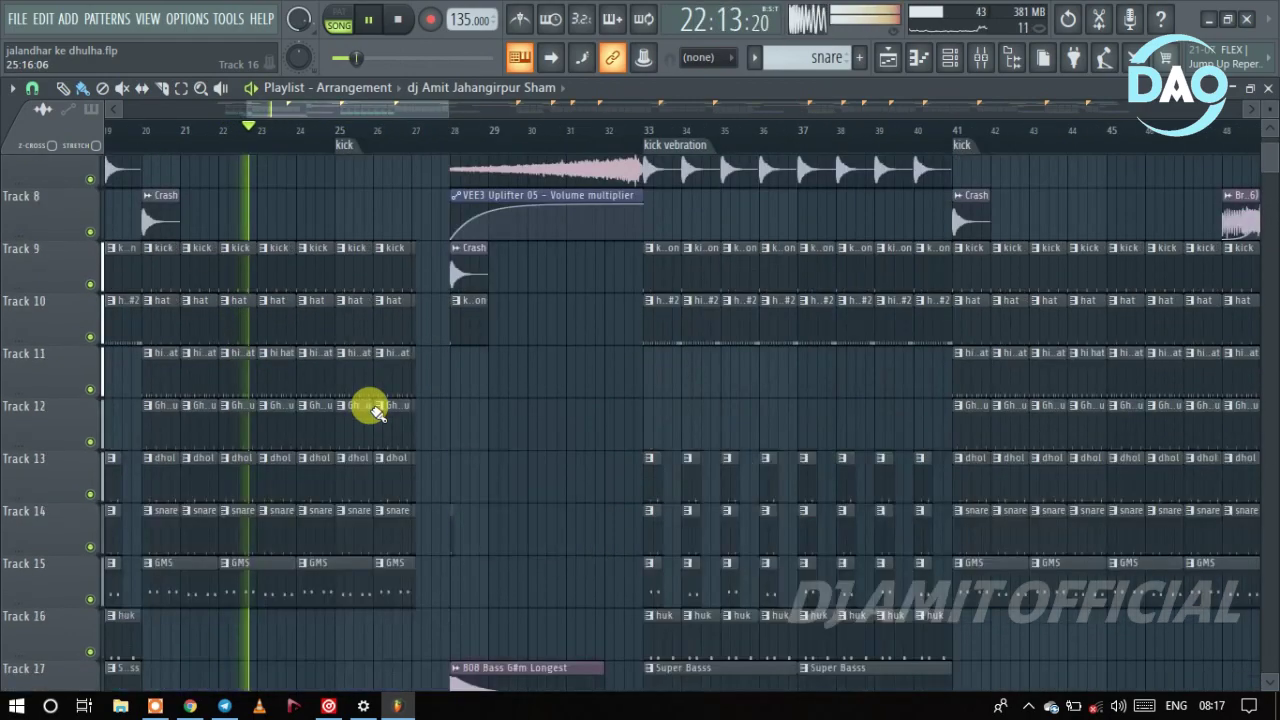
Step: Examine the transition around bars 25 to 28 during playback, from the upper effect clips down to the Uplifter Roll clips
{"action": "scroll", "coordinate": [449, 471], "scroll_direction": "up", "scroll_amount": 2, "text": "ctrl"}
{"action": "scroll", "coordinate": [449, 477], "scroll_direction": "up", "scroll_amount": 3}
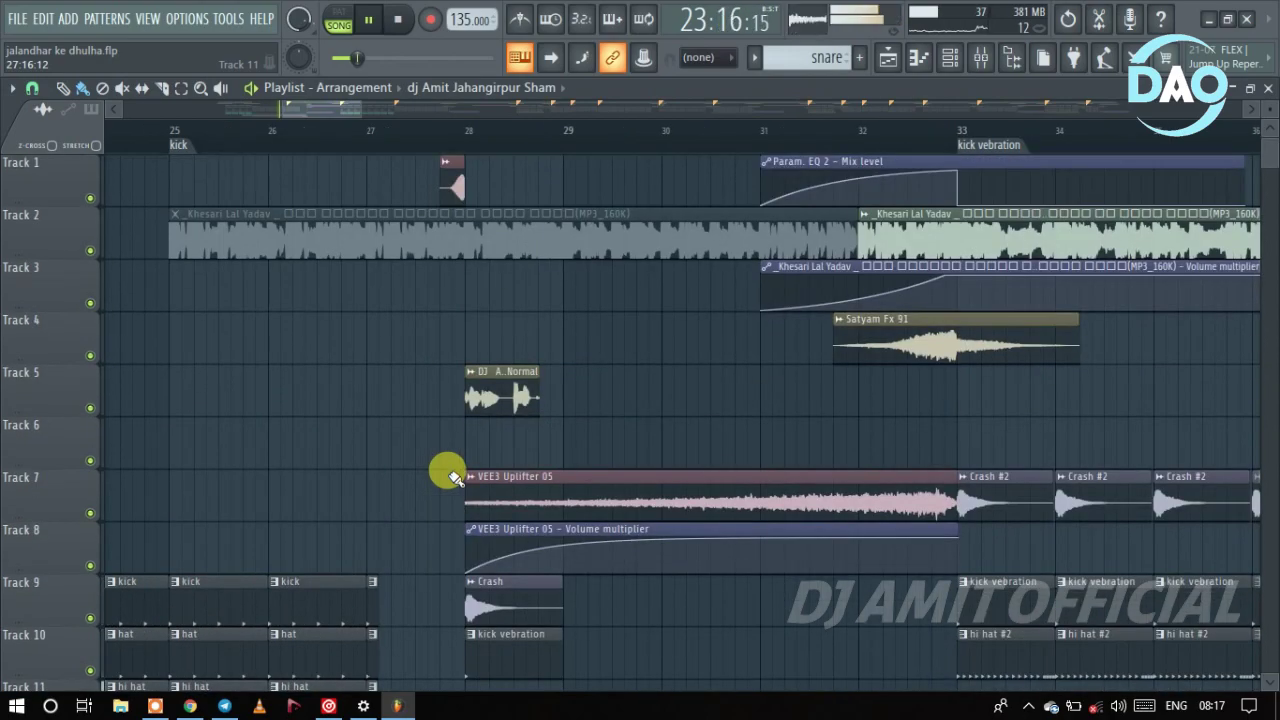
{"action": "scroll", "coordinate": [440, 468], "scroll_direction": "down", "scroll_amount": 1, "text": "ctrl"}
{"action": "scroll", "coordinate": [425, 458], "scroll_direction": "down", "scroll_amount": 6}
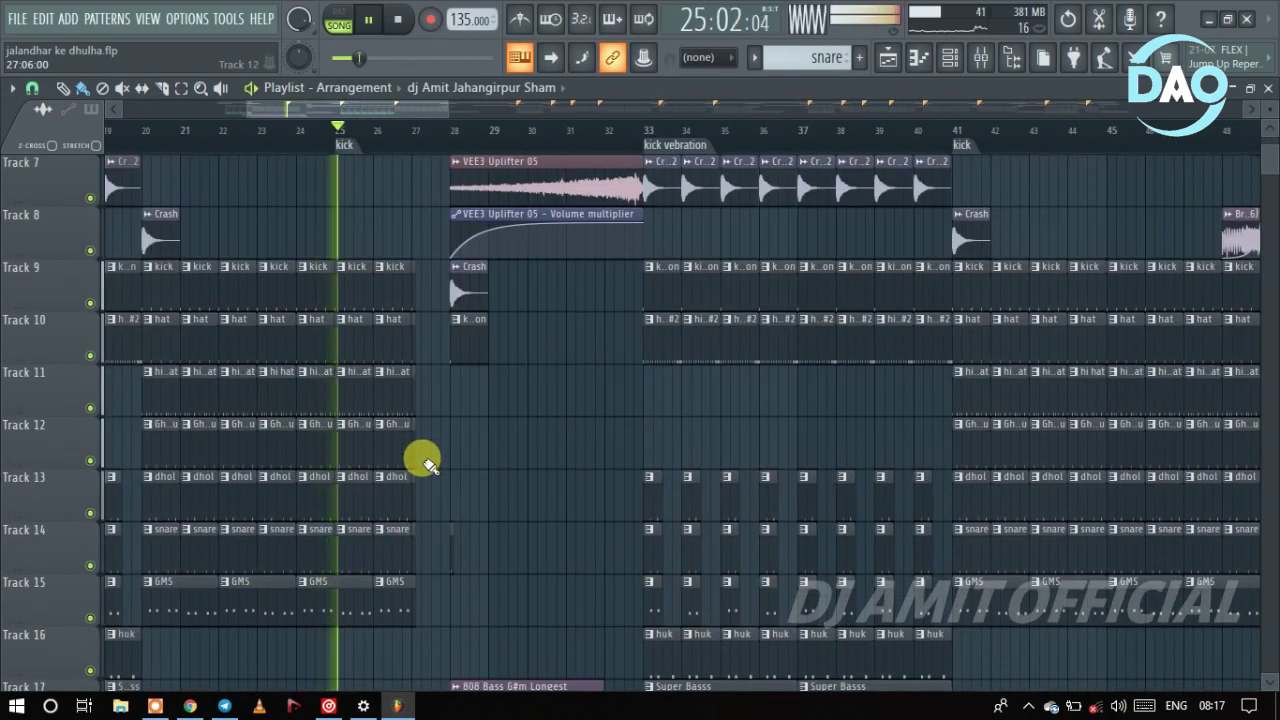
{"action": "scroll", "coordinate": [425, 462], "scroll_direction": "up", "scroll_amount": 2, "text": "ctrl"}
{"action": "scroll", "coordinate": [425, 462], "scroll_direction": "down", "scroll_amount": 1}
{"action": "scroll", "coordinate": [423, 463], "scroll_direction": "down", "scroll_amount": 4}
{"action": "scroll", "coordinate": [423, 463], "scroll_direction": "up", "scroll_amount": 1, "text": "ctrl"}
{"action": "scroll", "coordinate": [423, 463], "scroll_direction": "down", "scroll_amount": 5}
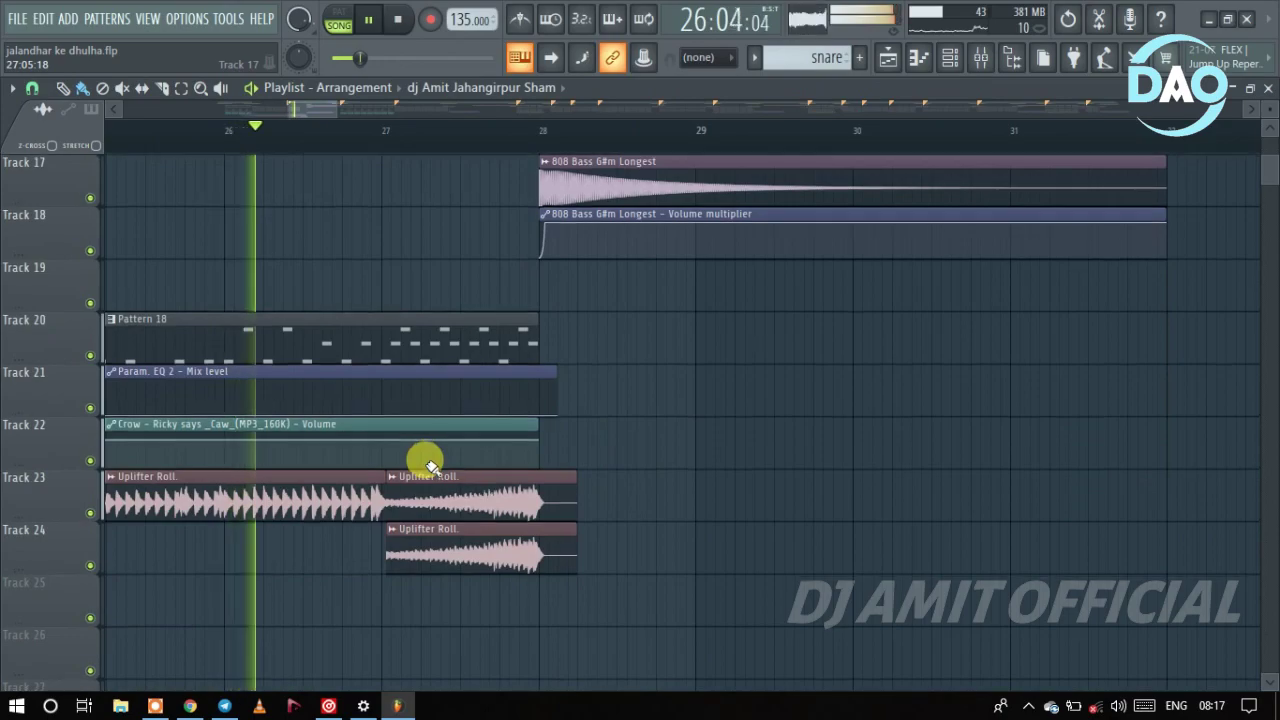
{"action": "scroll", "coordinate": [428, 463], "scroll_direction": "down", "scroll_amount": 2, "text": "ctrl"}
{"action": "scroll", "coordinate": [556, 465], "scroll_direction": "up", "scroll_amount": 1, "text": "ctrl"}
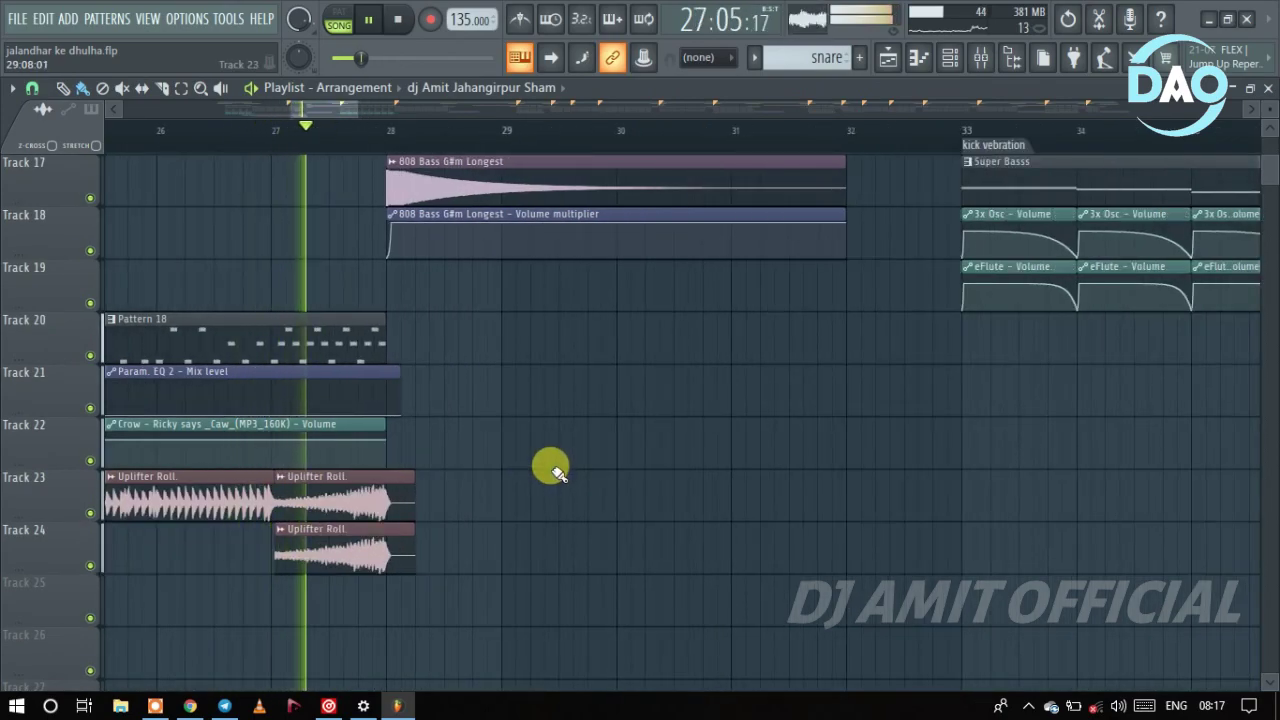
Step: Follow playback through the VEE3 Uplifter 05 build-up into the kick vebration section starting at bar 33
{"action": "scroll", "coordinate": [556, 465], "scroll_direction": "up", "scroll_amount": 16}
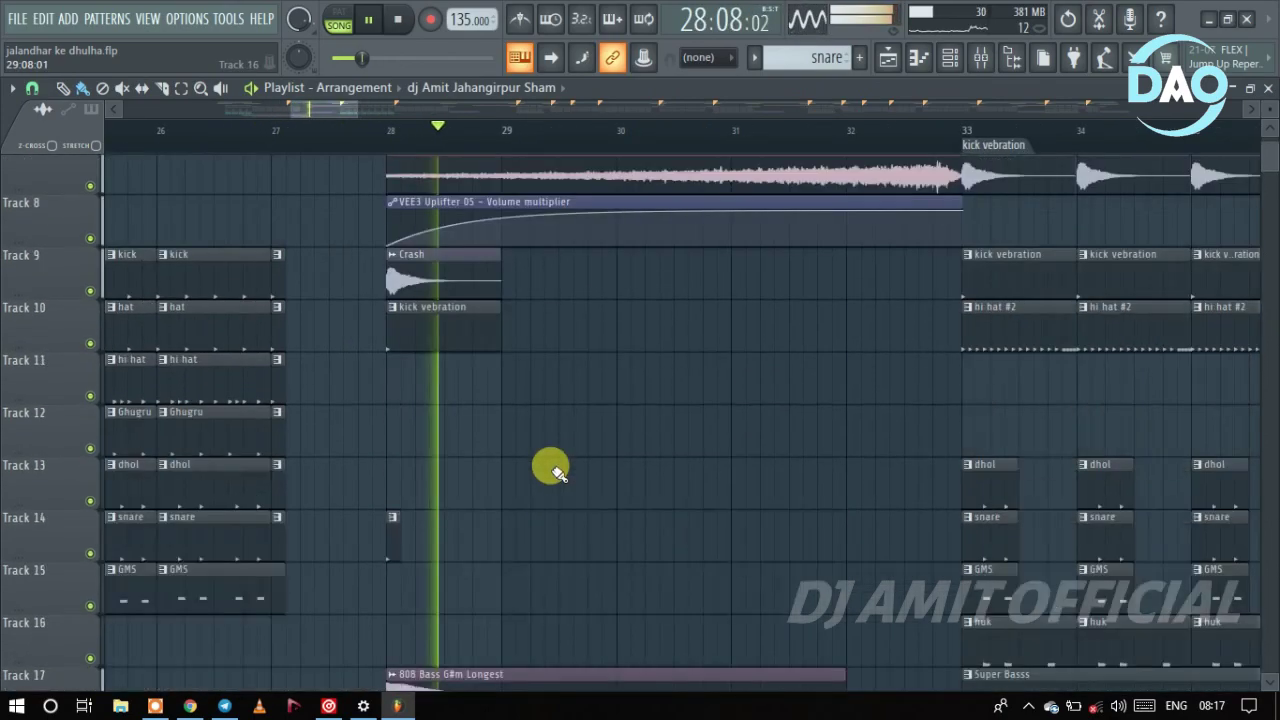
{"action": "scroll", "coordinate": [463, 394], "scroll_direction": "down", "scroll_amount": 2, "text": "ctrl"}
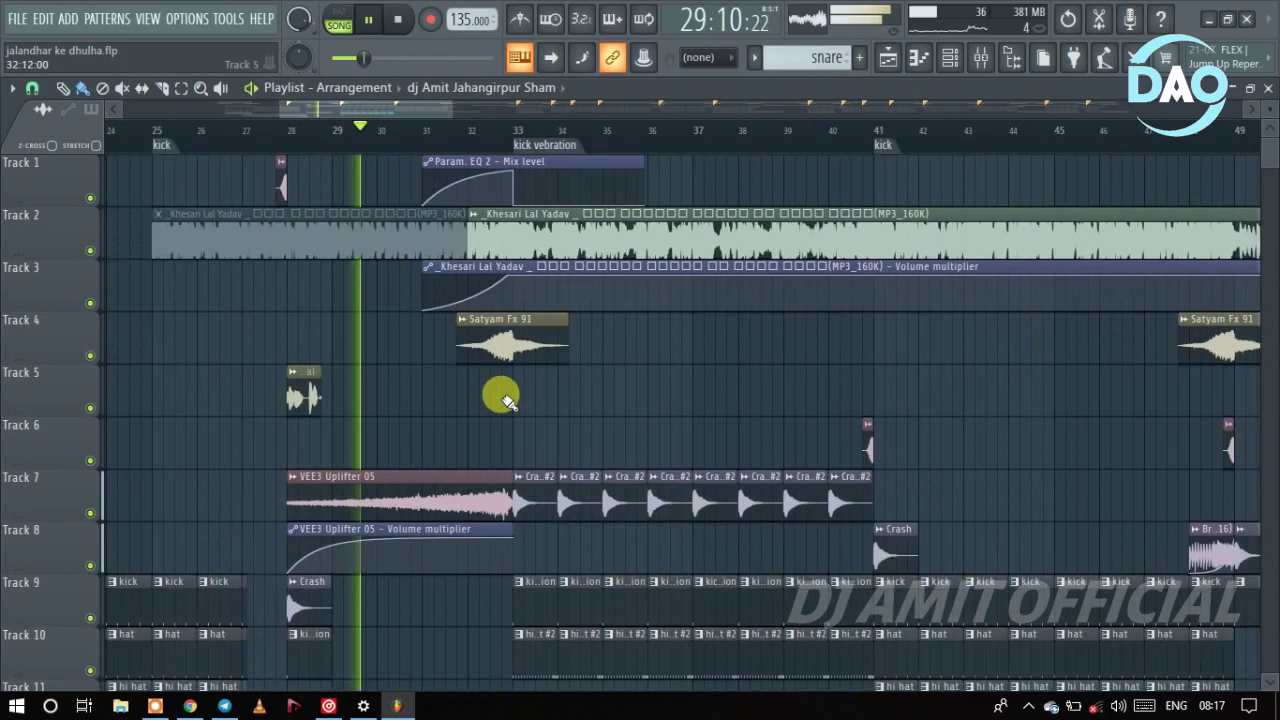
{"action": "scroll", "coordinate": [486, 400], "scroll_direction": "down", "scroll_amount": 1, "text": "ctrl"}
{"action": "scroll", "coordinate": [486, 400], "scroll_direction": "up", "scroll_amount": 1, "text": "ctrl"}
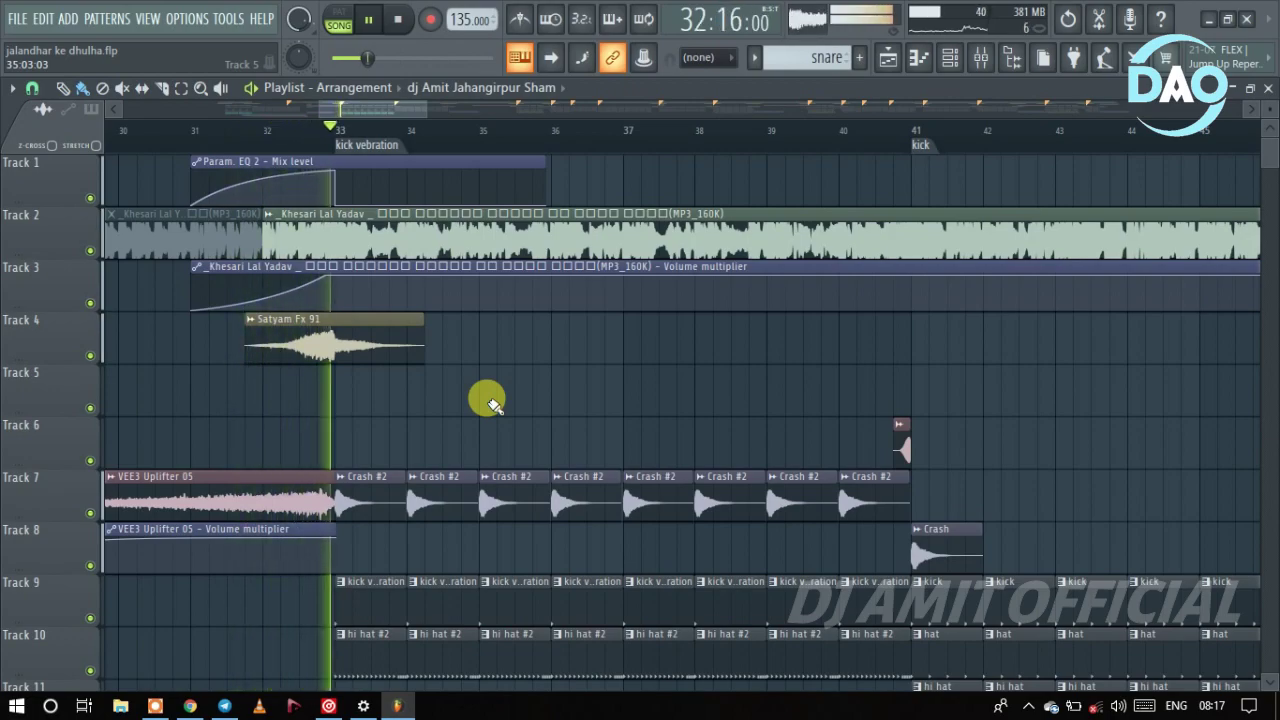
{"action": "scroll", "coordinate": [80, 423], "scroll_direction": "down", "scroll_amount": 4, "text": "ctrl"}
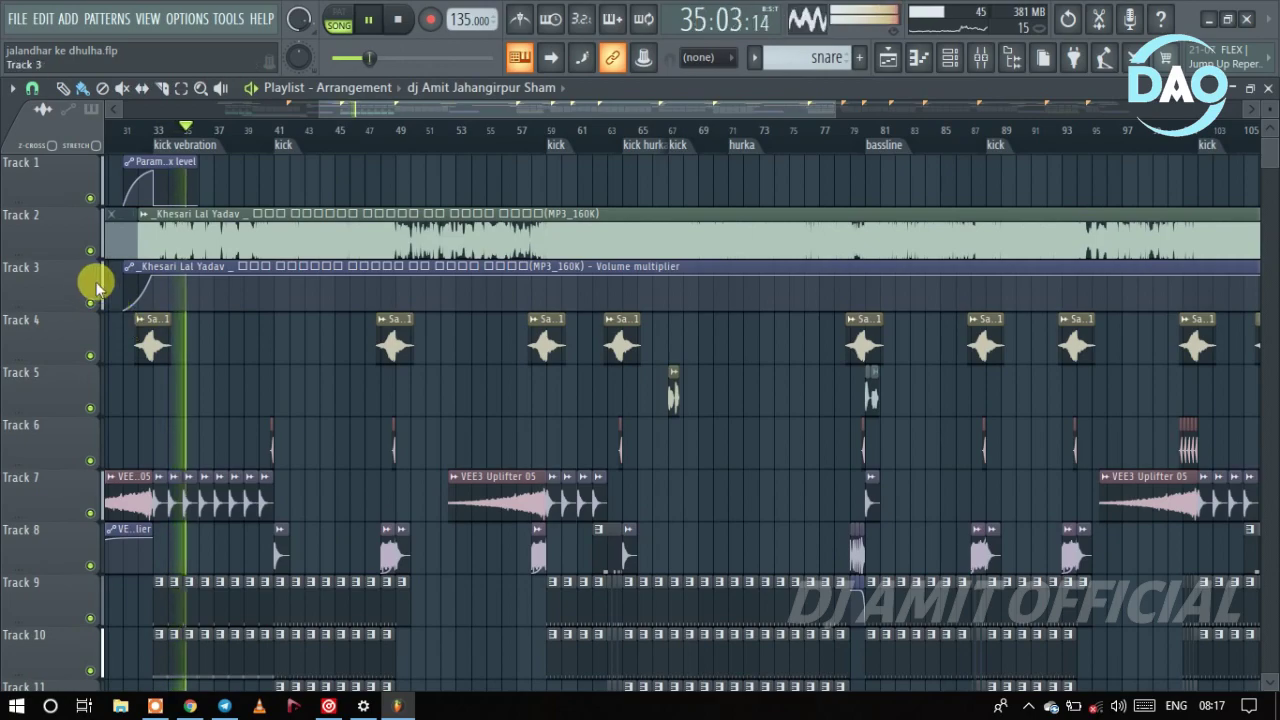
Step: Toggle Track 2's mute during the kick vebration section to compare it with and without the song audio
{"action": "left_click", "coordinate": [88, 252]}
{"action": "left_click", "coordinate": [88, 252]}
{"action": "left_click", "coordinate": [88, 252]}
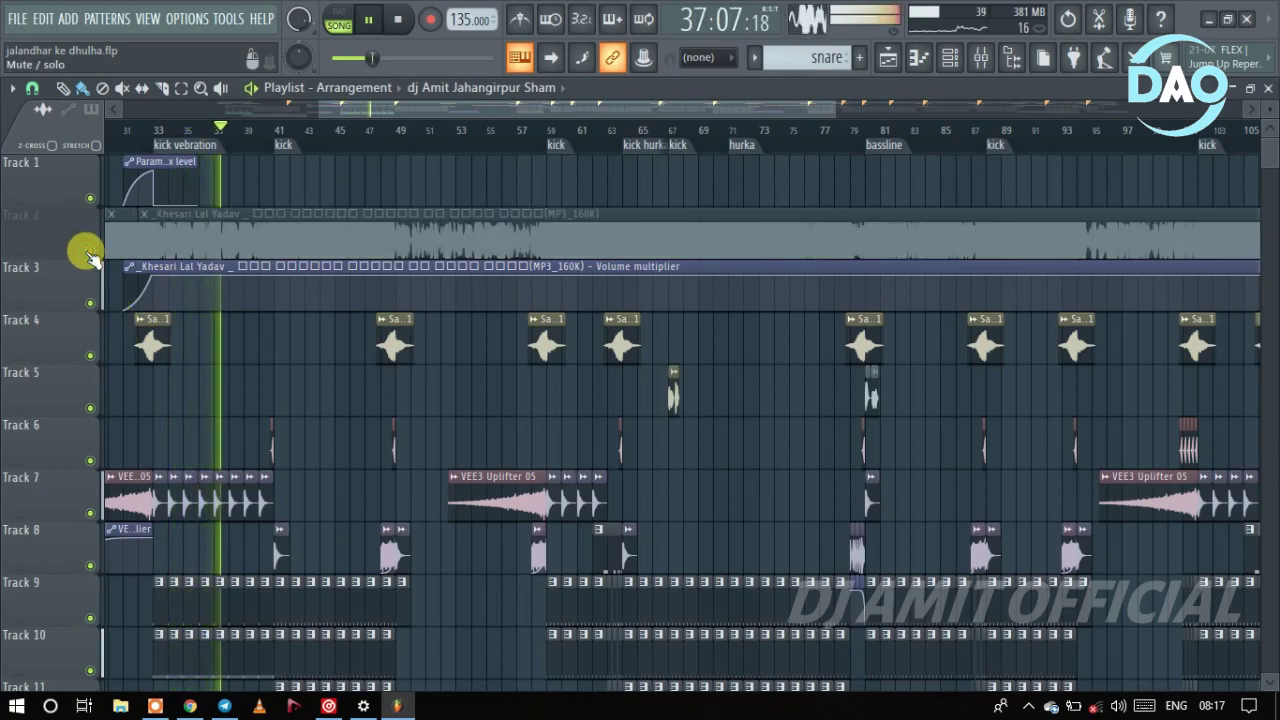
{"action": "left_click", "coordinate": [88, 252]}
{"action": "left_click", "coordinate": [88, 252]}
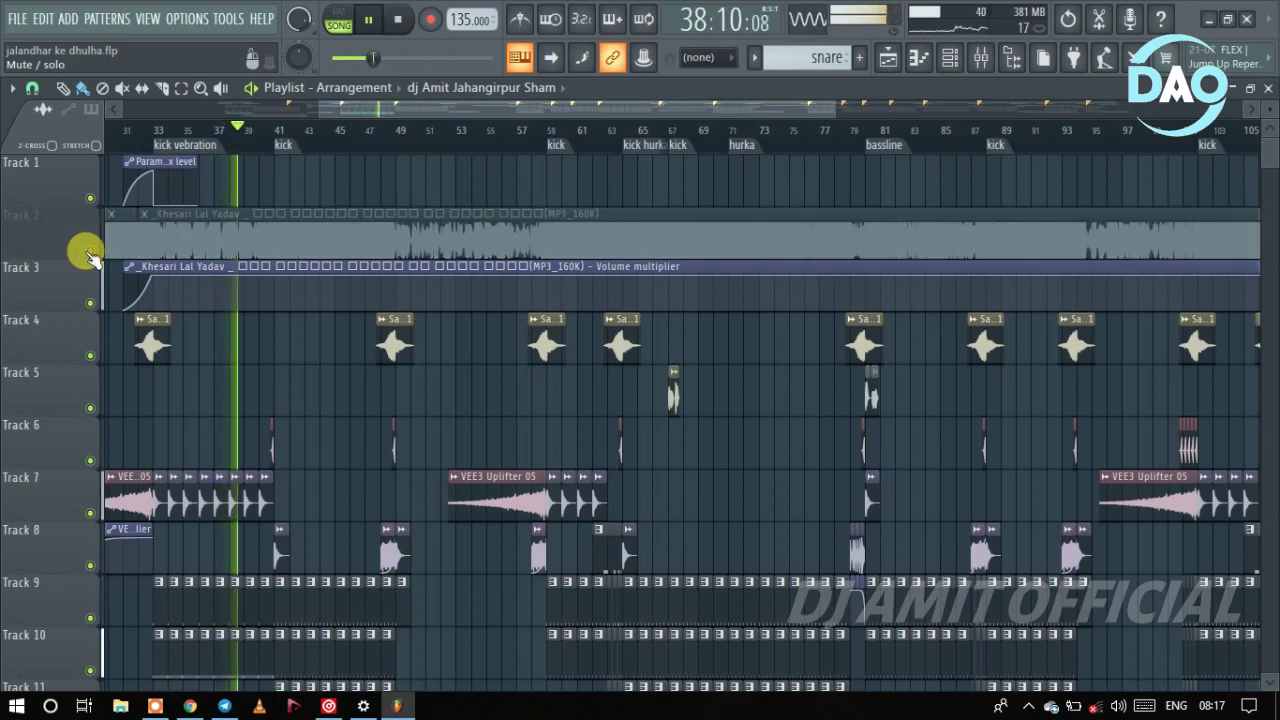
{"action": "left_click", "coordinate": [88, 252]}
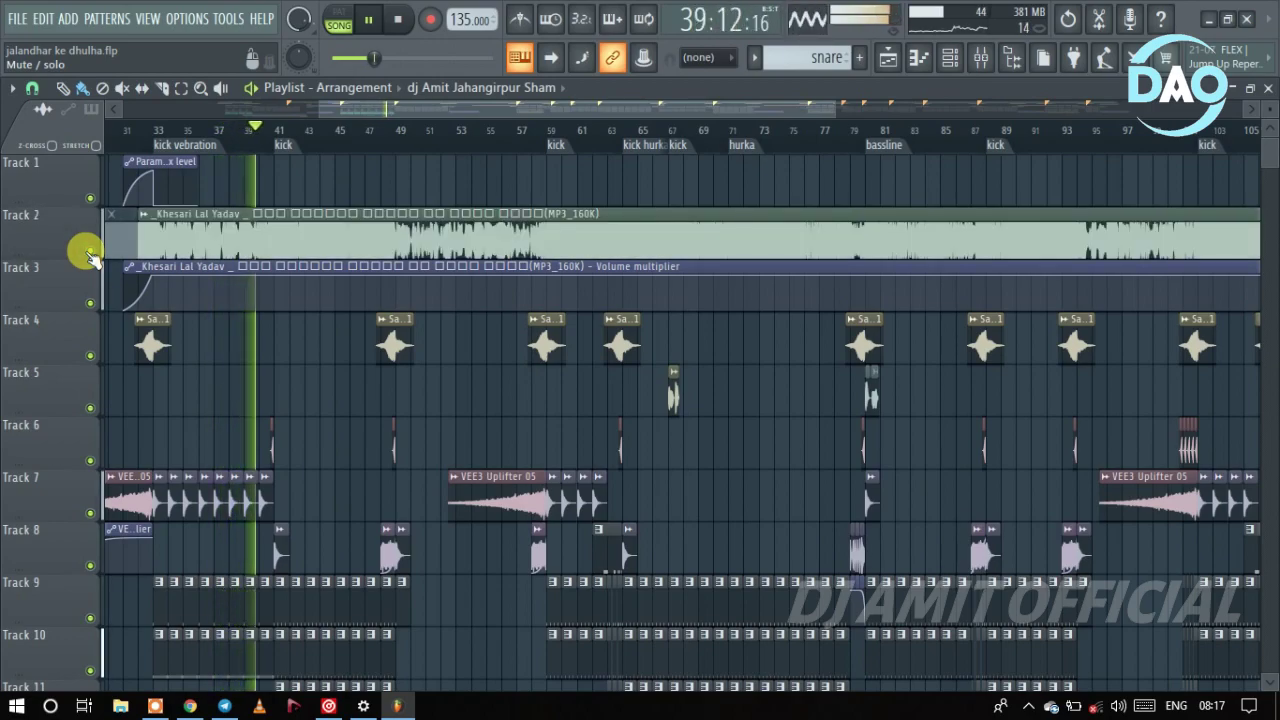
Step: Repeatedly mute and unmute Track 2 as playback moves from bar 39 to bar 46, ending with it unmuted
{"action": "left_click", "coordinate": [88, 252]}
{"action": "left_click", "coordinate": [88, 252]}
{"action": "left_click", "coordinate": [88, 252]}
{"action": "left_click", "coordinate": [90, 251]}
{"action": "left_click", "coordinate": [90, 251]}
{"action": "left_click", "coordinate": [90, 251]}
{"action": "left_click", "coordinate": [90, 251]}
{"action": "left_click", "coordinate": [90, 251]}
{"action": "left_click", "coordinate": [90, 251]}
{"action": "left_click", "coordinate": [90, 251]}
{"action": "left_click", "coordinate": [90, 251]}
{"action": "left_click", "coordinate": [90, 251]}
{"action": "left_click", "coordinate": [90, 251]}
{"action": "left_click", "coordinate": [90, 251]}
{"action": "left_click", "coordinate": [90, 251]}
{"action": "left_click", "coordinate": [90, 251]}
{"action": "left_click", "coordinate": [90, 251]}
{"action": "left_click", "coordinate": [90, 251]}
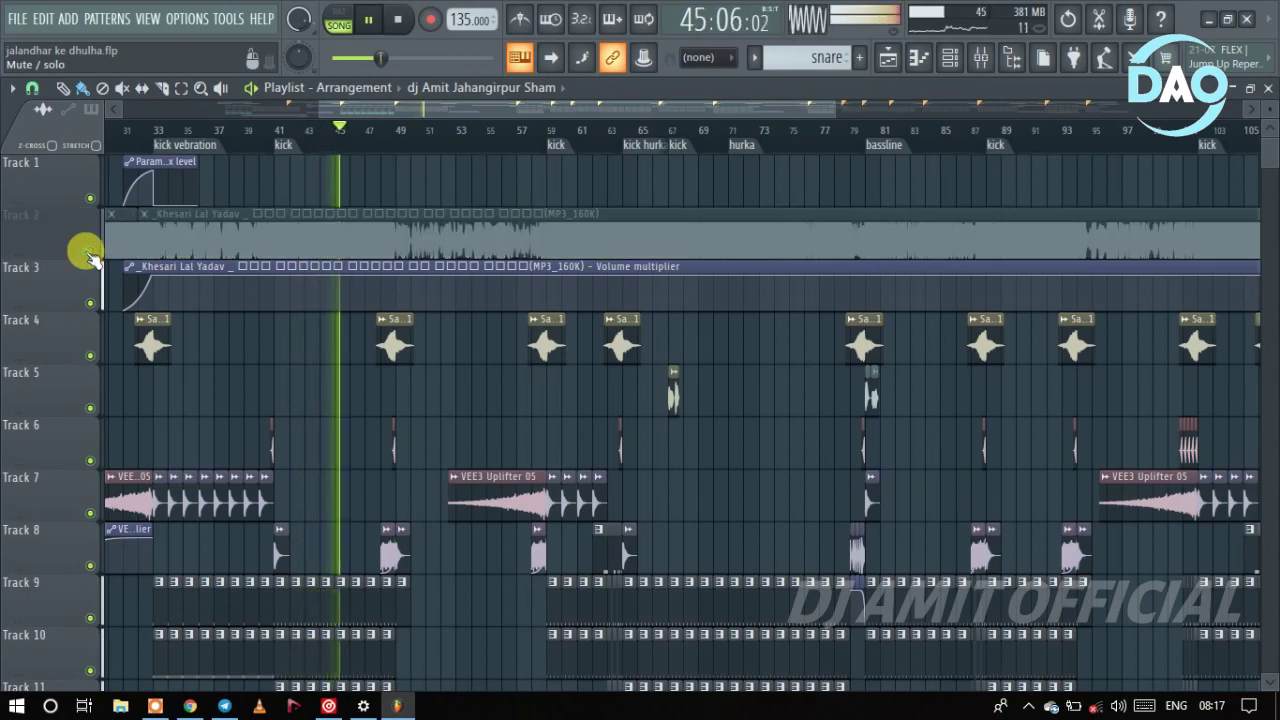
{"action": "left_click", "coordinate": [90, 251]}
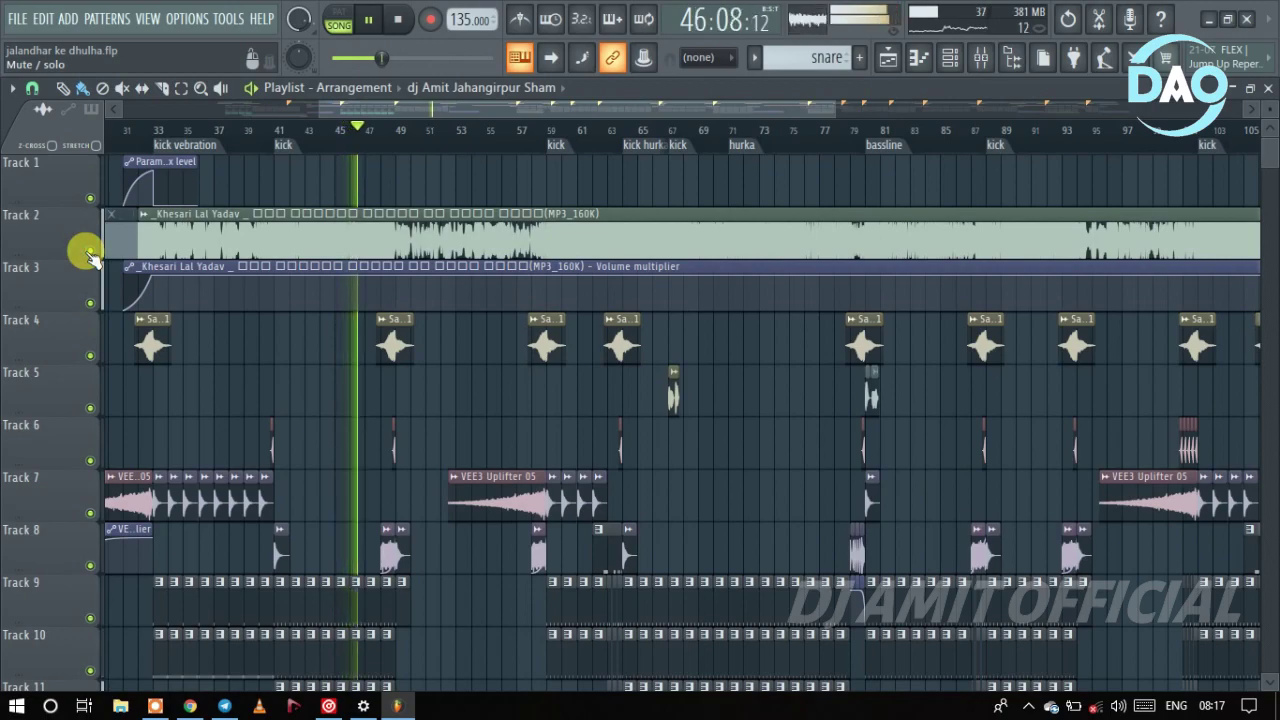
Step: Alternate Track 2 between muted and unmuted through the end of the kick section around bars 46 to 50
{"action": "left_click", "coordinate": [90, 251]}
{"action": "left_click", "coordinate": [90, 251]}
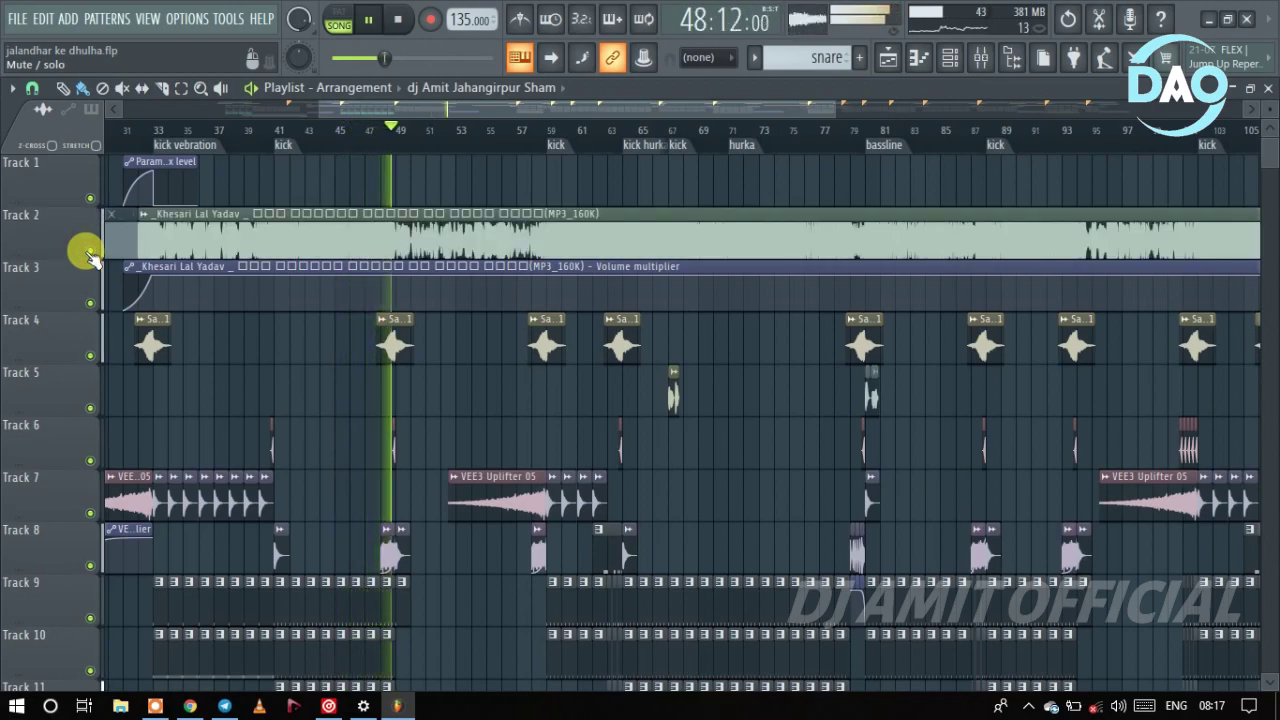
{"action": "left_click", "coordinate": [90, 251]}
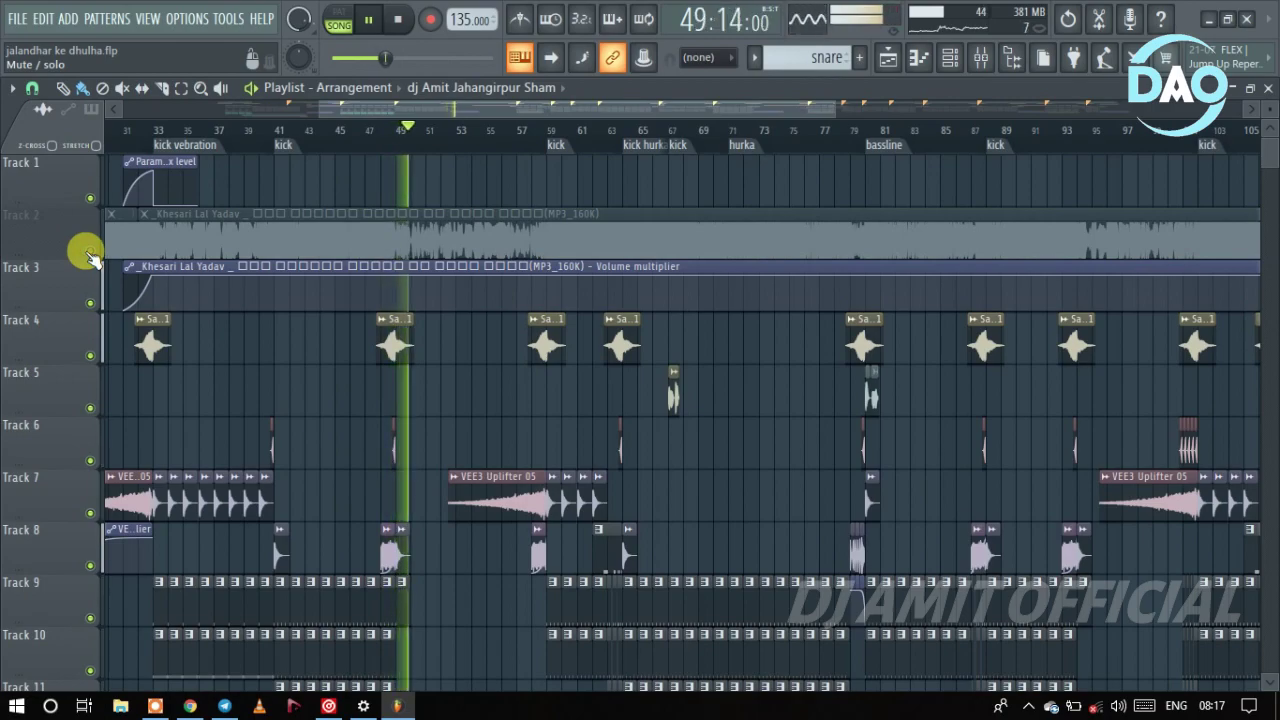
{"action": "left_click", "coordinate": [90, 251]}
Step: Compare the VEE3 Uplifter 05 build-up before bar 59 with Track 2 muted and unmuted
{"action": "scroll", "coordinate": [553, 393], "scroll_direction": "up", "scroll_amount": 2}
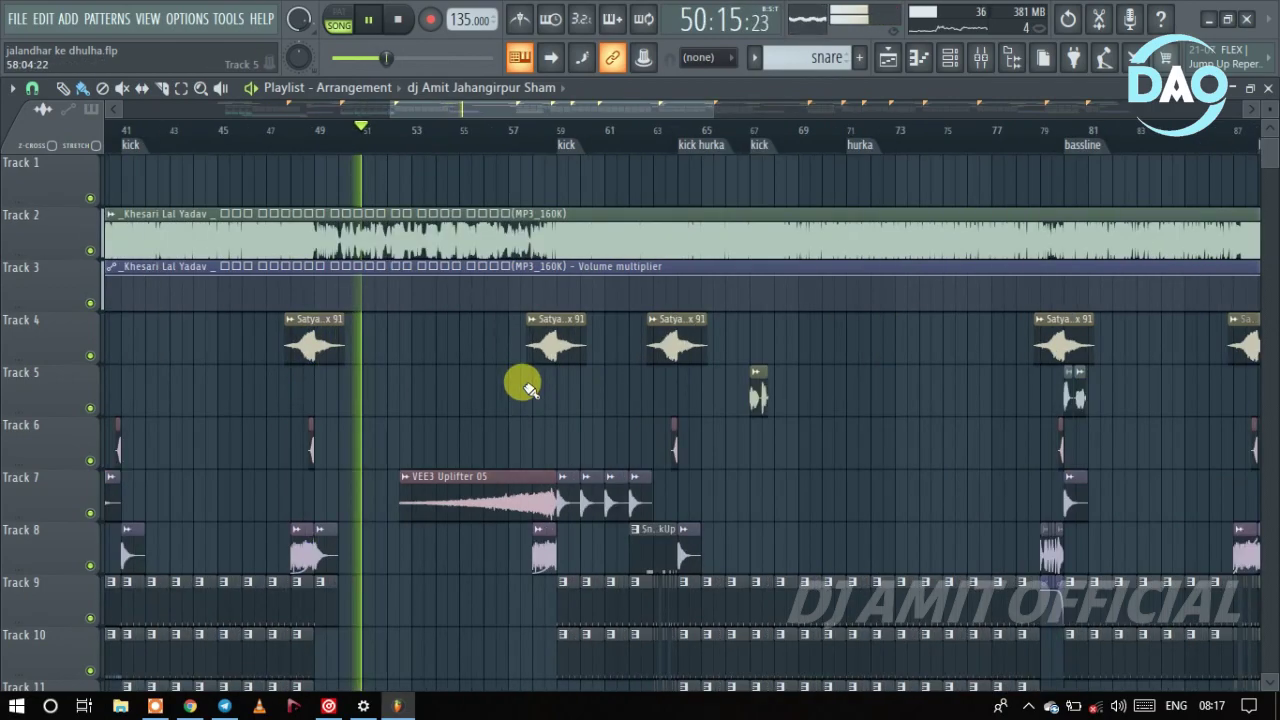
{"action": "left_click", "coordinate": [90, 251]}
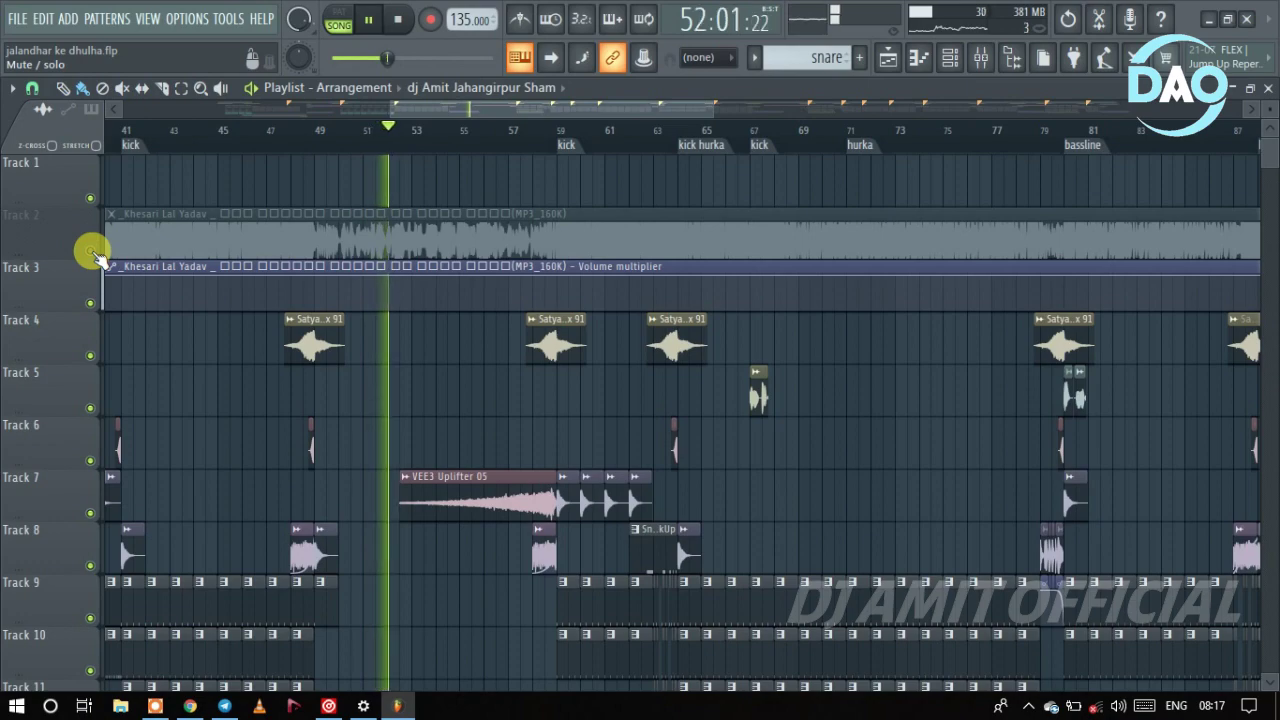
{"action": "left_click", "coordinate": [90, 251]}
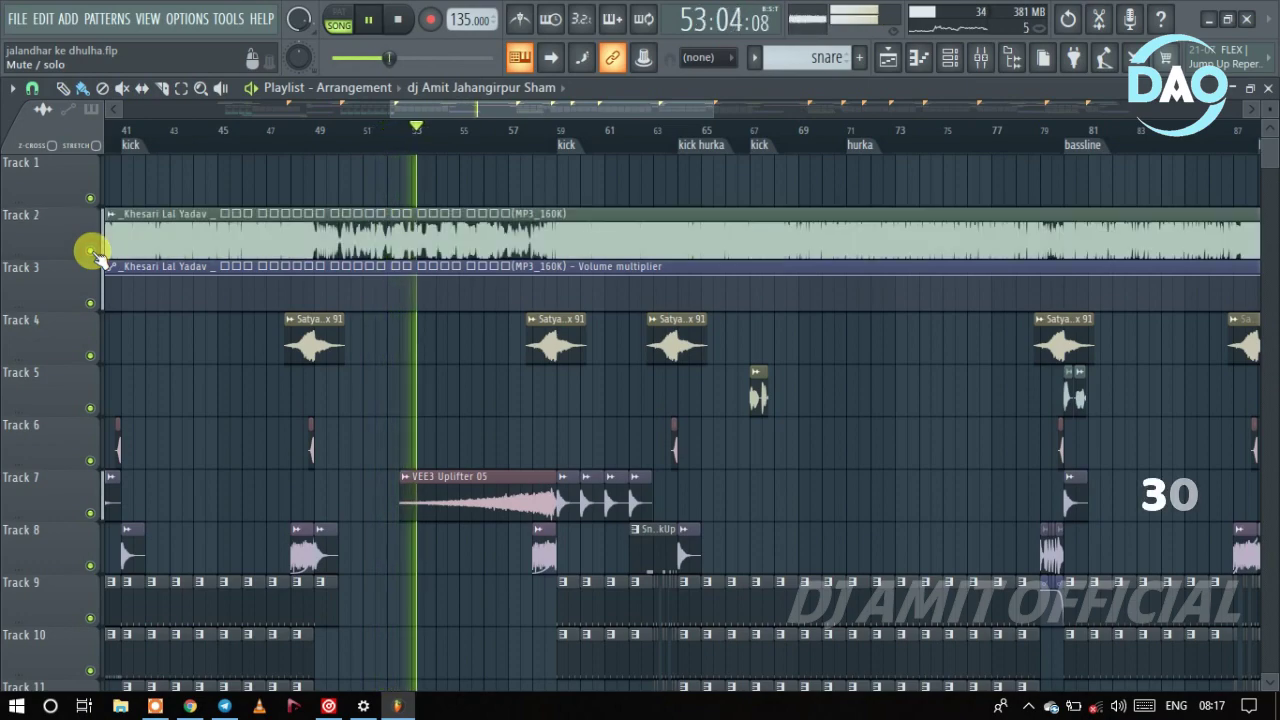
{"action": "left_click", "coordinate": [90, 251]}
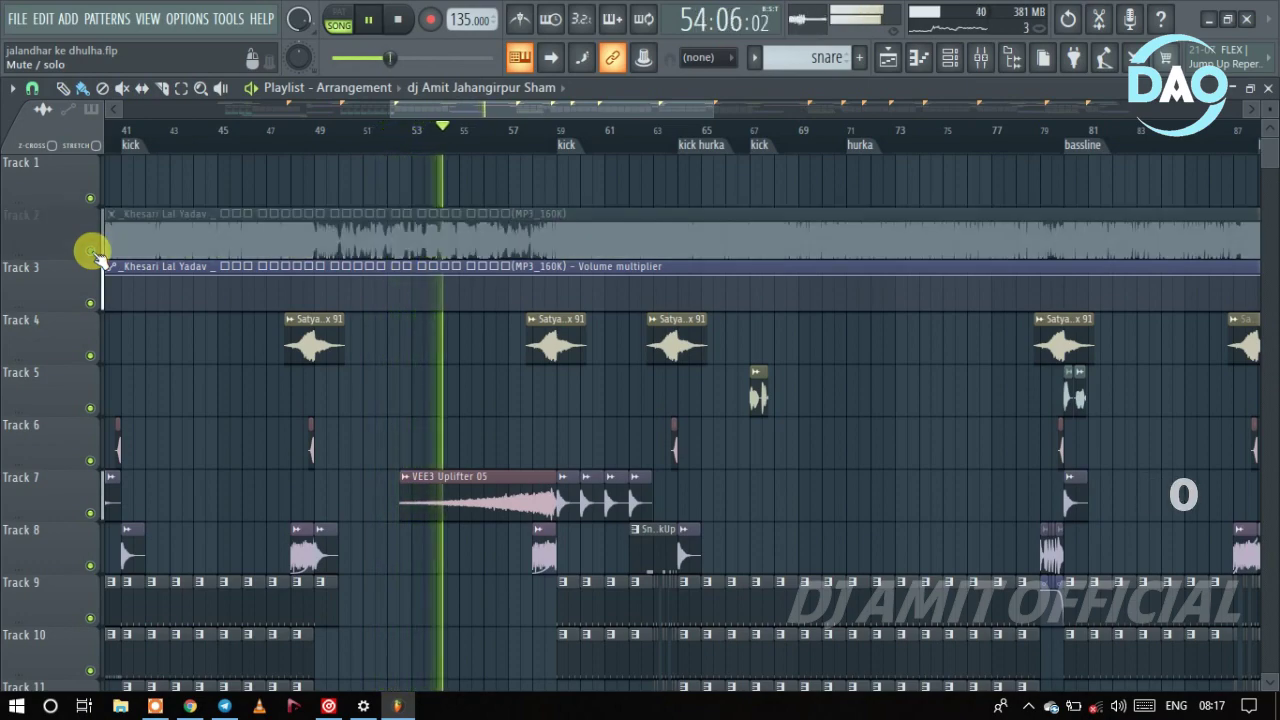
{"action": "left_click", "coordinate": [90, 251]}
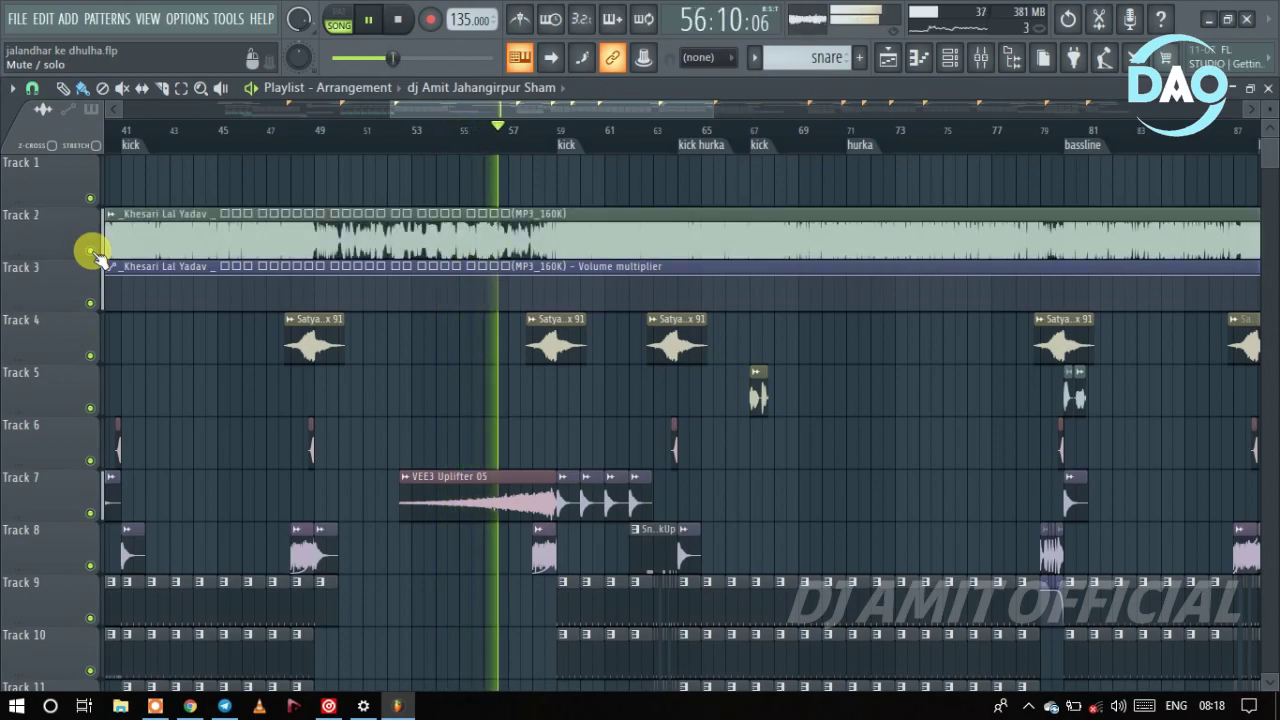
Step: Play the kick section from bar 59 into kick hurka, switching Track 2 off and on and leaving it unmuted
{"action": "scroll", "coordinate": [457, 334], "scroll_direction": "down", "scroll_amount": 5}
{"action": "scroll", "coordinate": [457, 334], "scroll_direction": "up", "scroll_amount": 5}
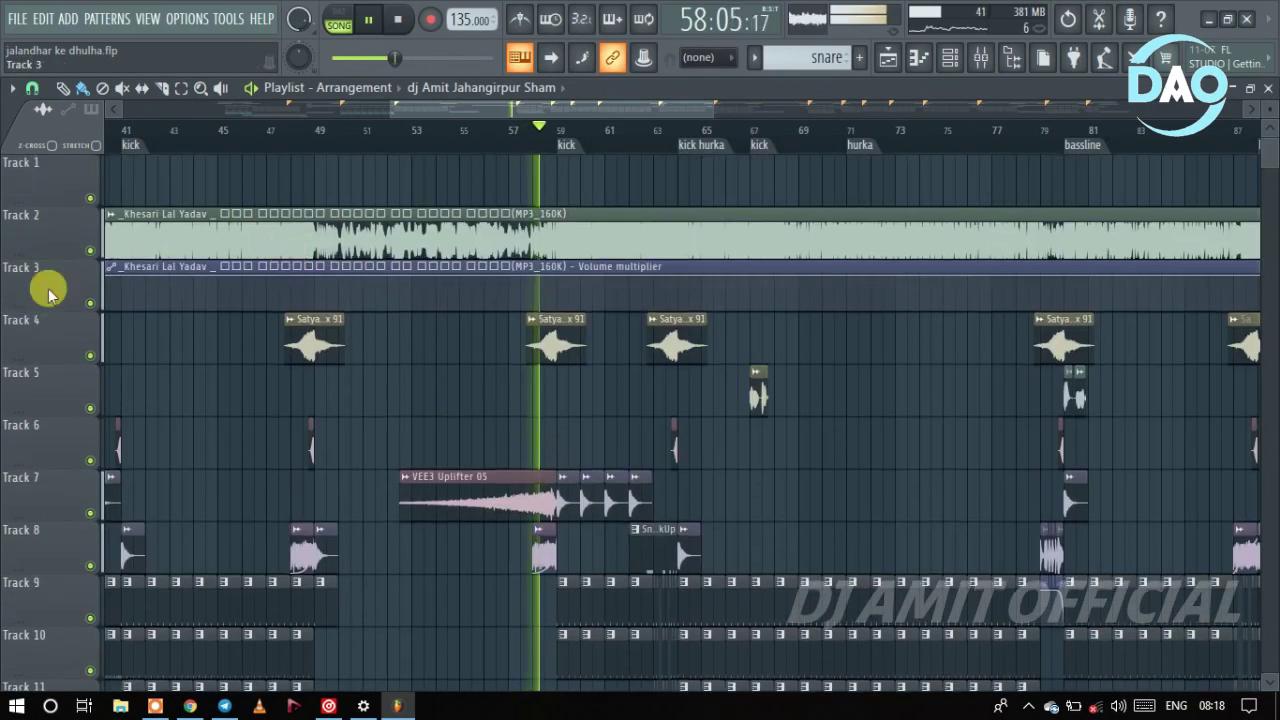
{"action": "left_click", "coordinate": [90, 250]}
{"action": "scroll", "coordinate": [420, 355], "scroll_direction": "down", "scroll_amount": 3}
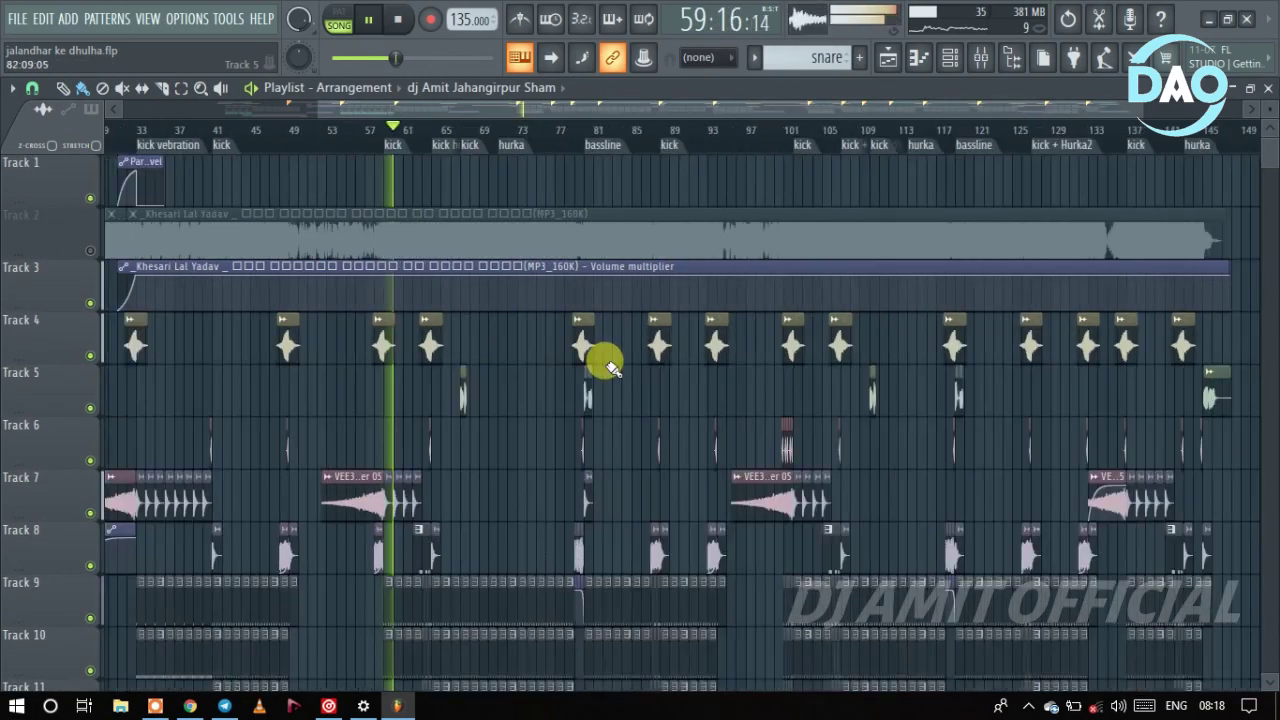
{"action": "scroll", "coordinate": [457, 357], "scroll_direction": "up", "scroll_amount": 2}
{"action": "left_click", "coordinate": [99, 252]}
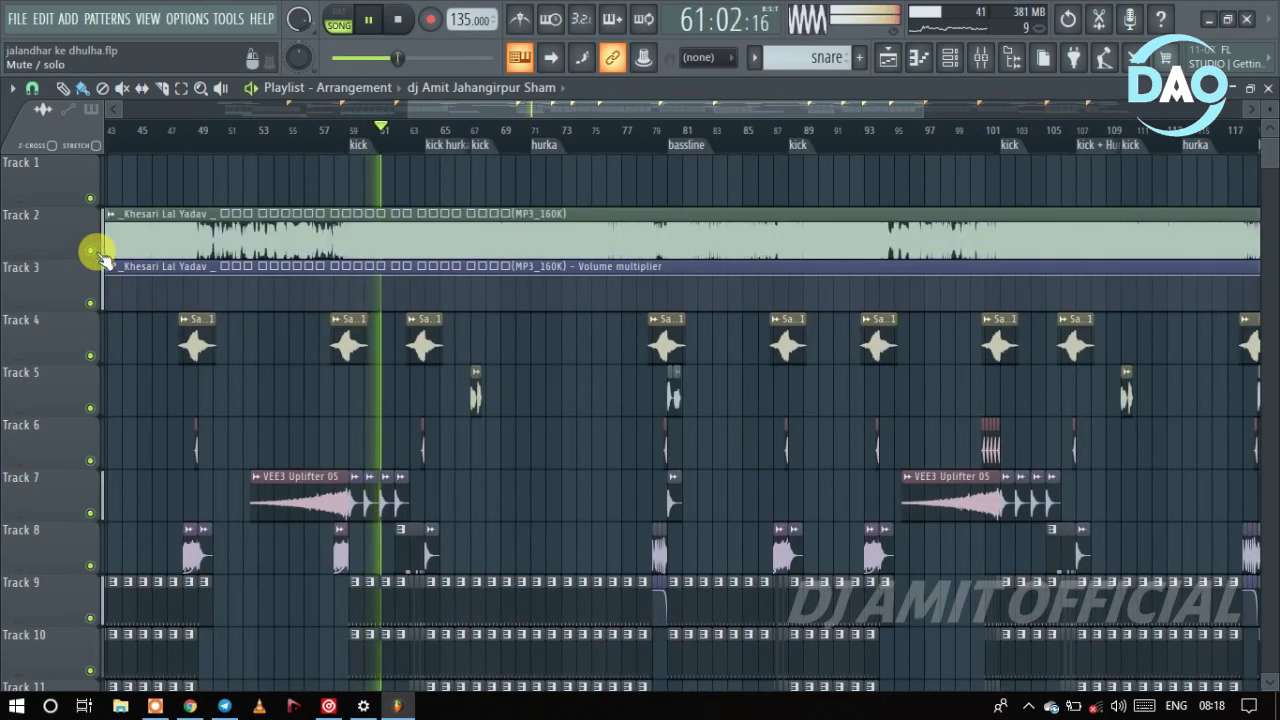
{"action": "left_click", "coordinate": [99, 252]}
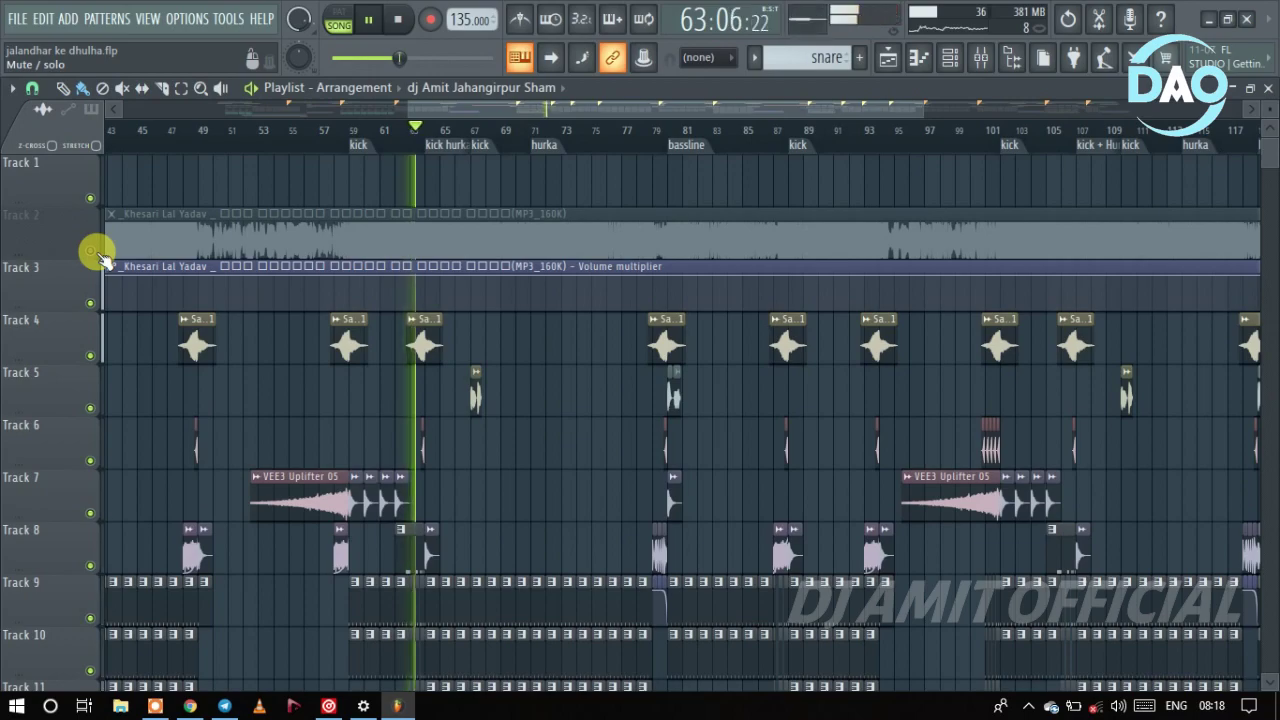
{"action": "left_click", "coordinate": [99, 252]}
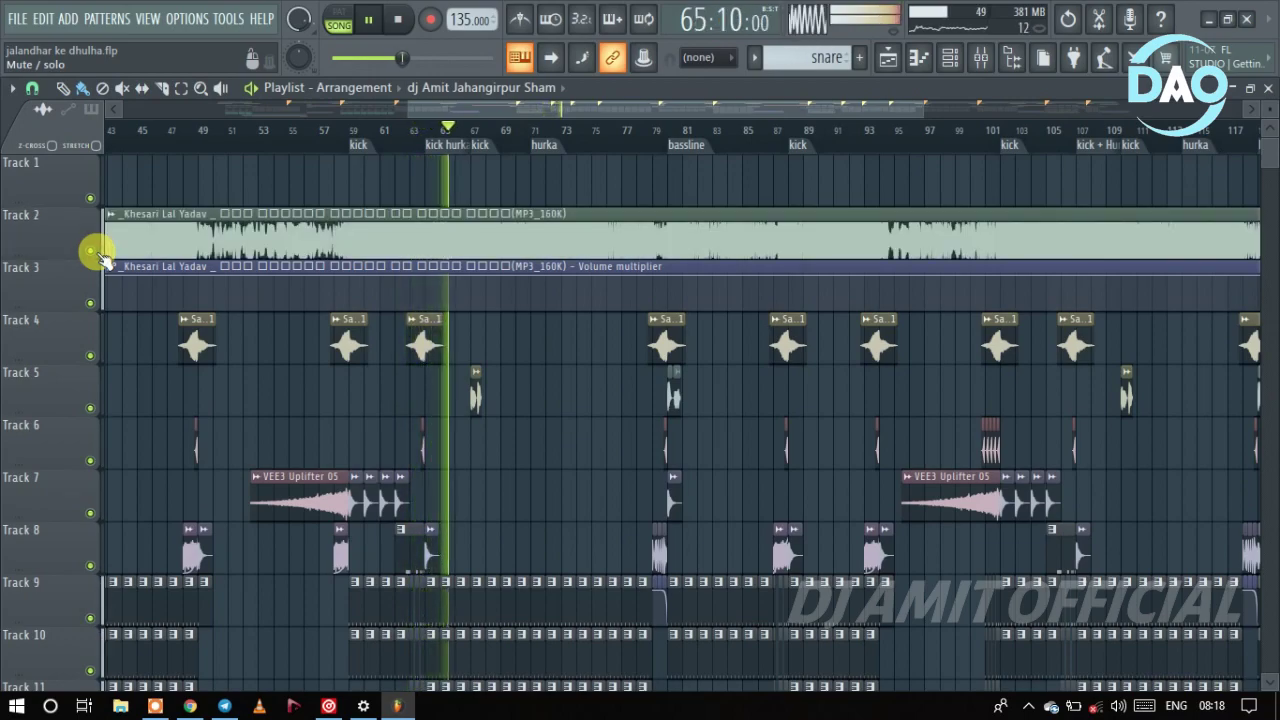
Step: Play from kick hurka into the kick section around bars 65 to 69, alternating Track 2's mute and leaving it muted
{"action": "left_click", "coordinate": [99, 252]}
{"action": "left_click", "coordinate": [99, 252]}
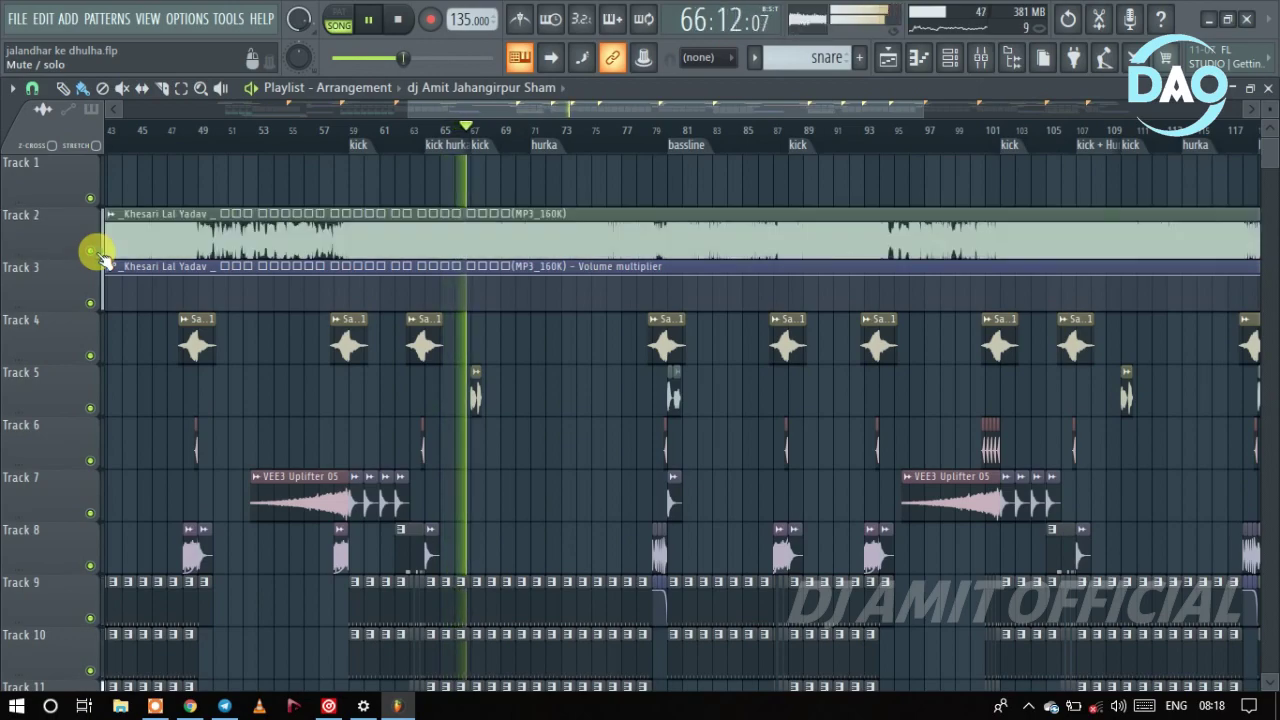
{"action": "left_click", "coordinate": [99, 252]}
{"action": "left_click", "coordinate": [99, 252]}
{"action": "left_click", "coordinate": [99, 252]}
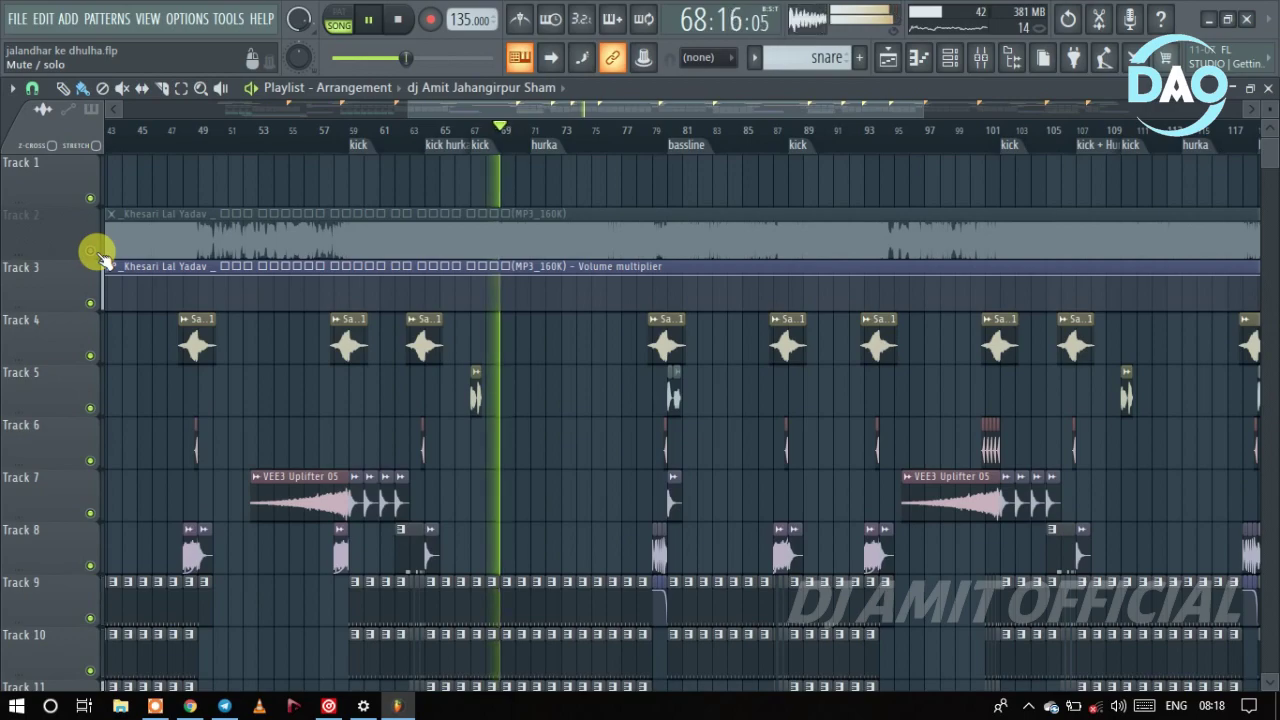
Step: Compare the start of the hurka section around bars 70 to 74 with and without Track 2, leaving it muted
{"action": "scroll", "coordinate": [349, 380], "scroll_direction": "down", "scroll_amount": 4}
{"action": "scroll", "coordinate": [605, 400], "scroll_direction": "up", "scroll_amount": 4}
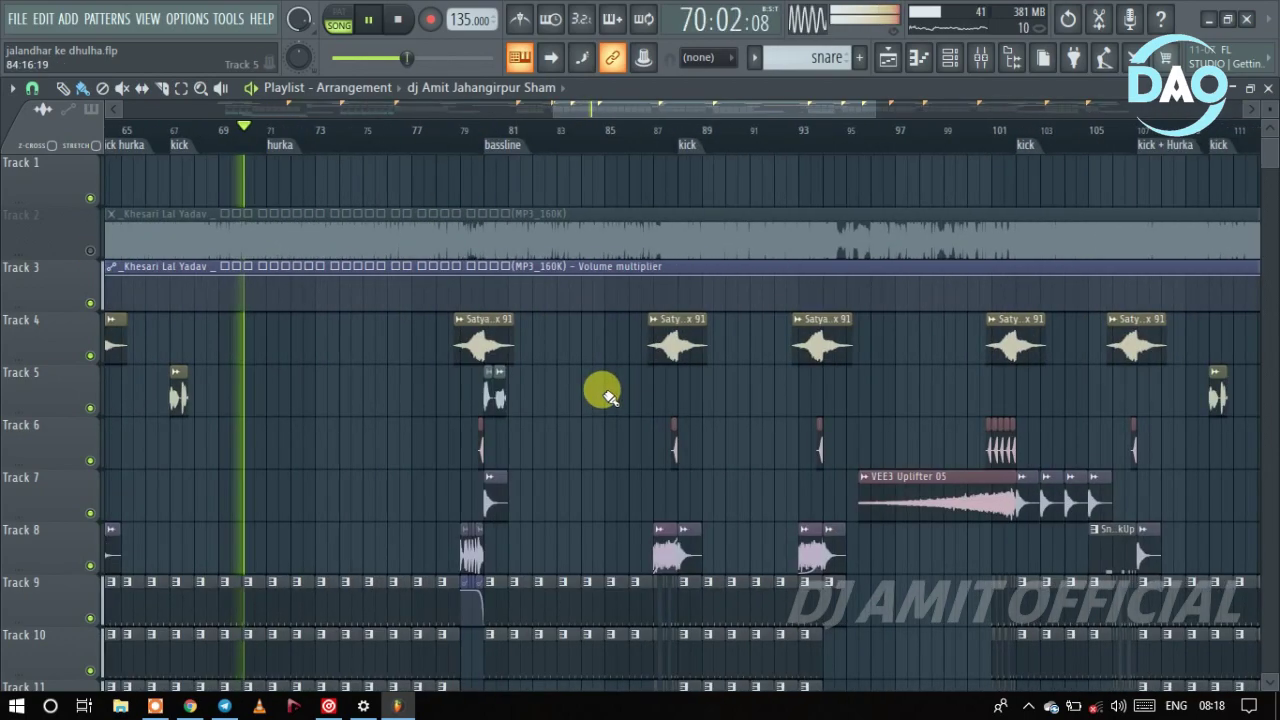
{"action": "left_click", "coordinate": [99, 252]}
{"action": "left_click", "coordinate": [99, 252]}
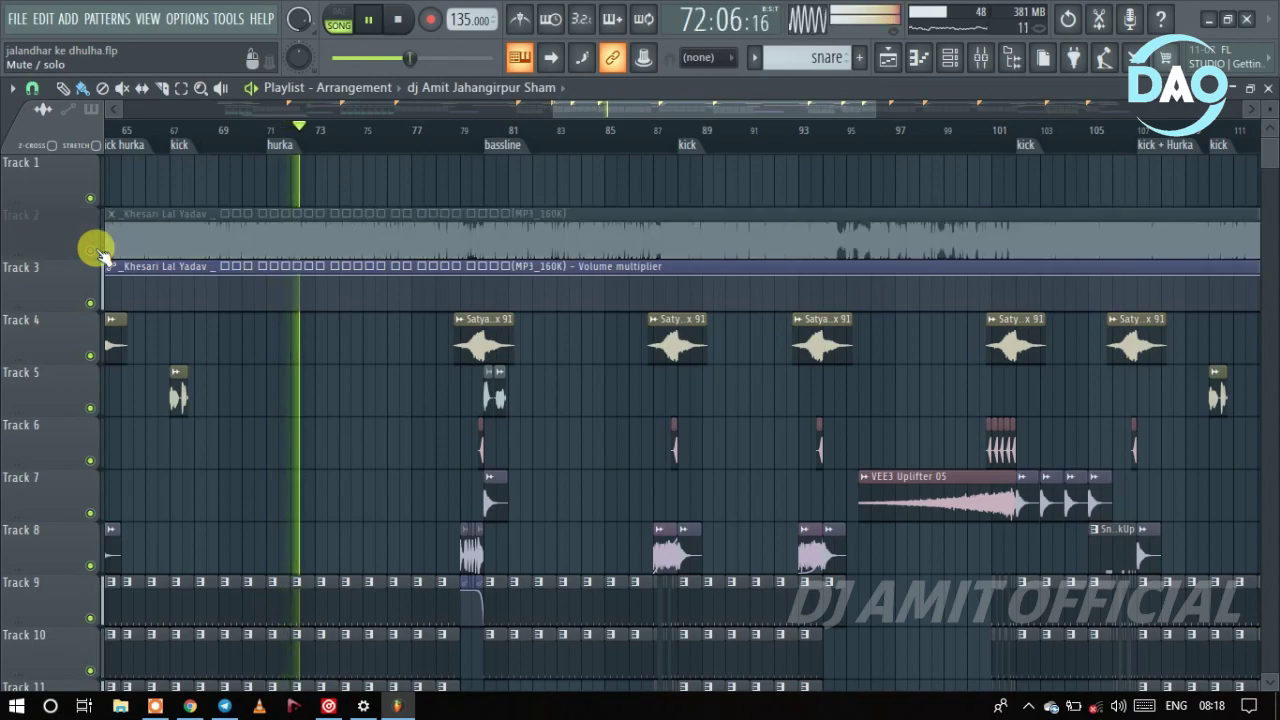
{"action": "left_click", "coordinate": [99, 252]}
{"action": "left_click", "coordinate": [99, 252]}
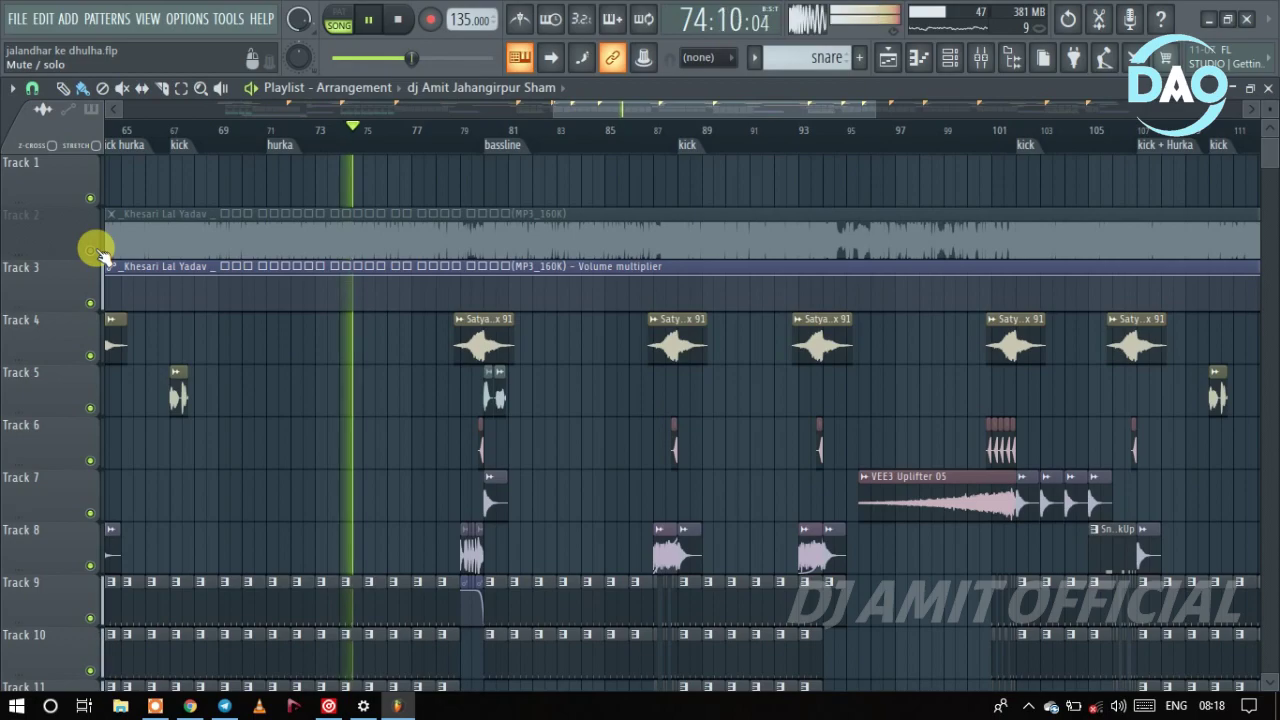
Step: Switch Track 2 on and off from bar 75 up to the bassline marker, ending with it unmuted
{"action": "left_click", "coordinate": [99, 252]}
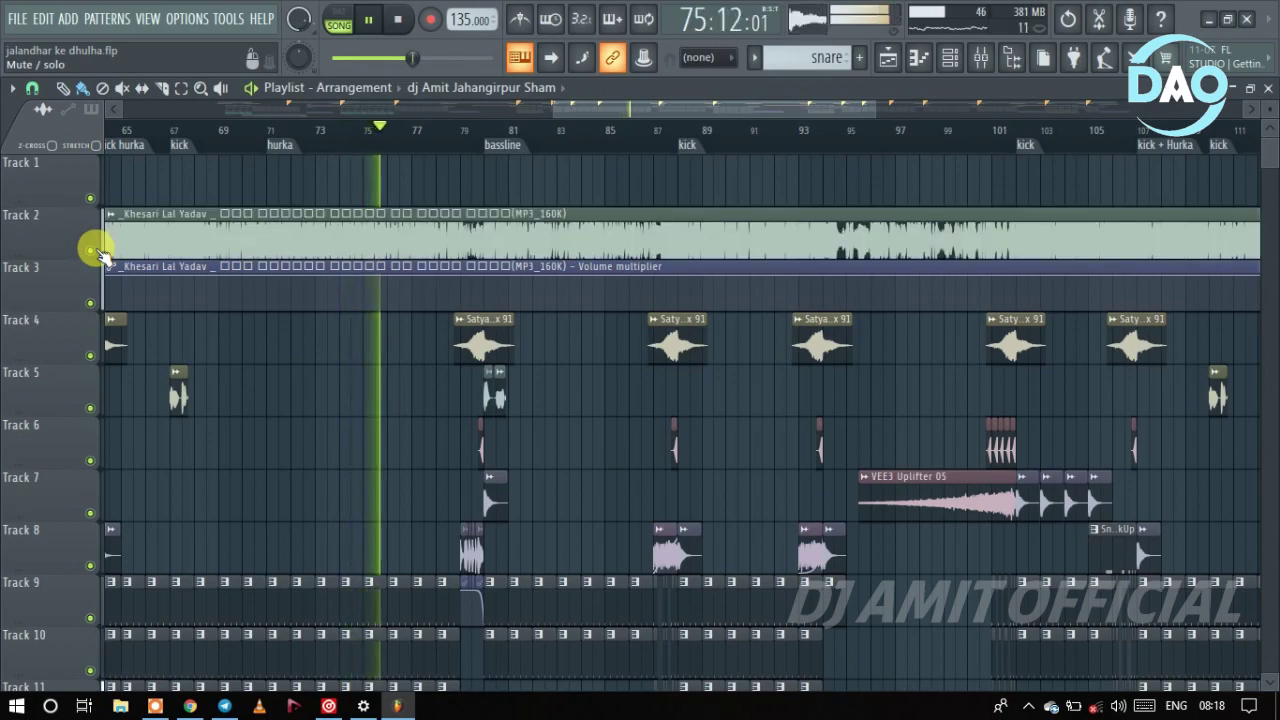
{"action": "left_click", "coordinate": [99, 252]}
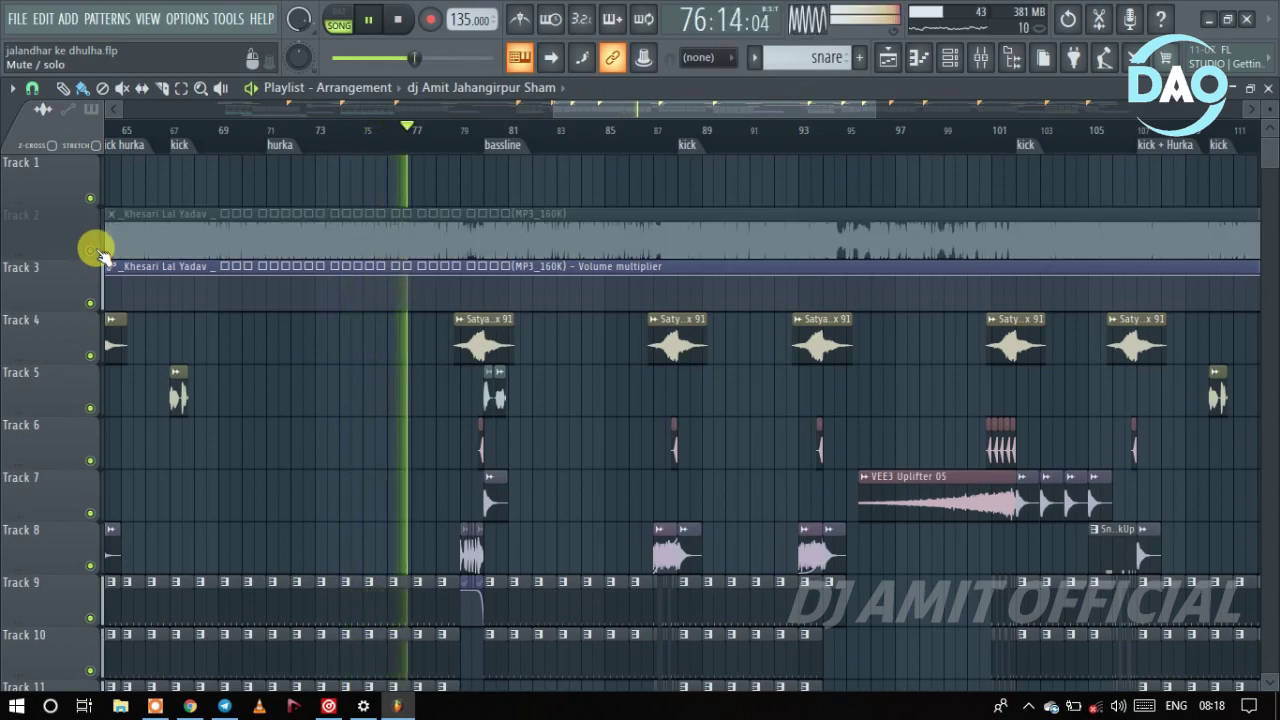
{"action": "left_click", "coordinate": [99, 252]}
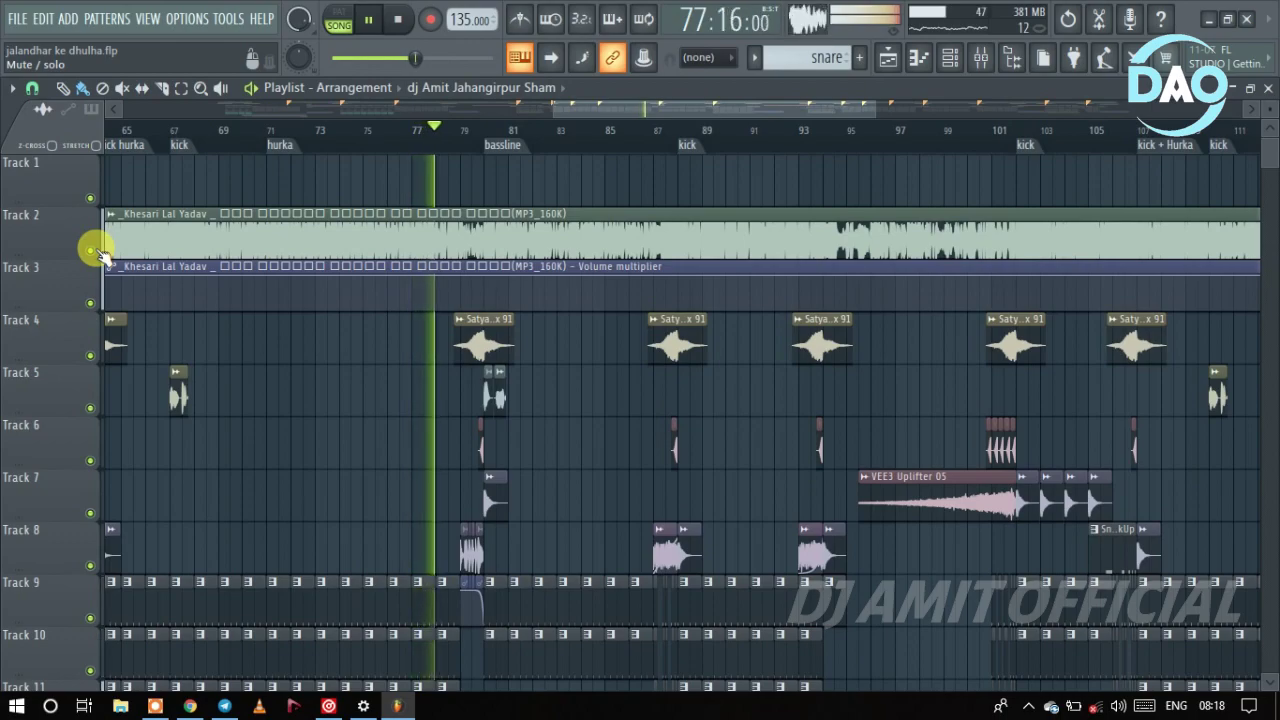
{"action": "left_click", "coordinate": [99, 252]}
{"action": "left_click", "coordinate": [99, 252]}
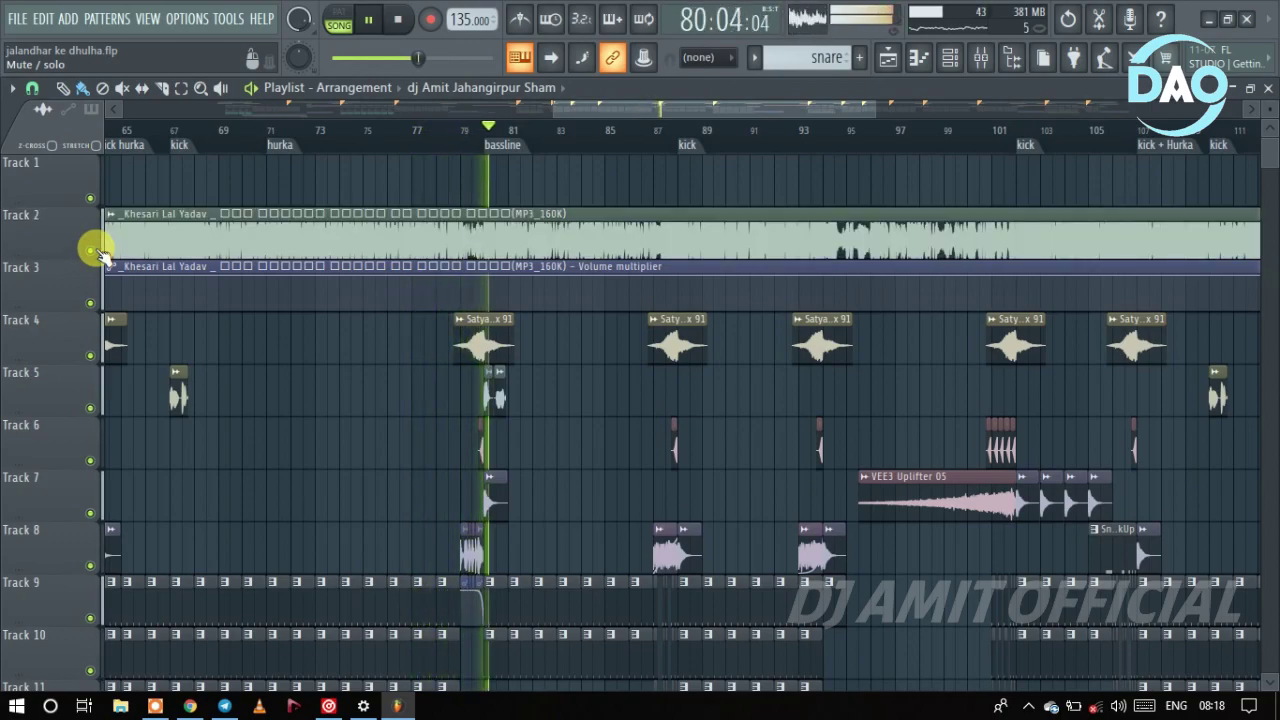
Step: Play the bassline section from bar 81 to bar 88, repeatedly muting and unmuting Track 2 and leaving it unmuted
{"action": "scroll", "coordinate": [310, 370], "scroll_direction": "right", "scroll_amount": 5}
{"action": "scroll", "coordinate": [410, 372], "scroll_direction": "up", "scroll_amount": 2, "text": "ctrl"}
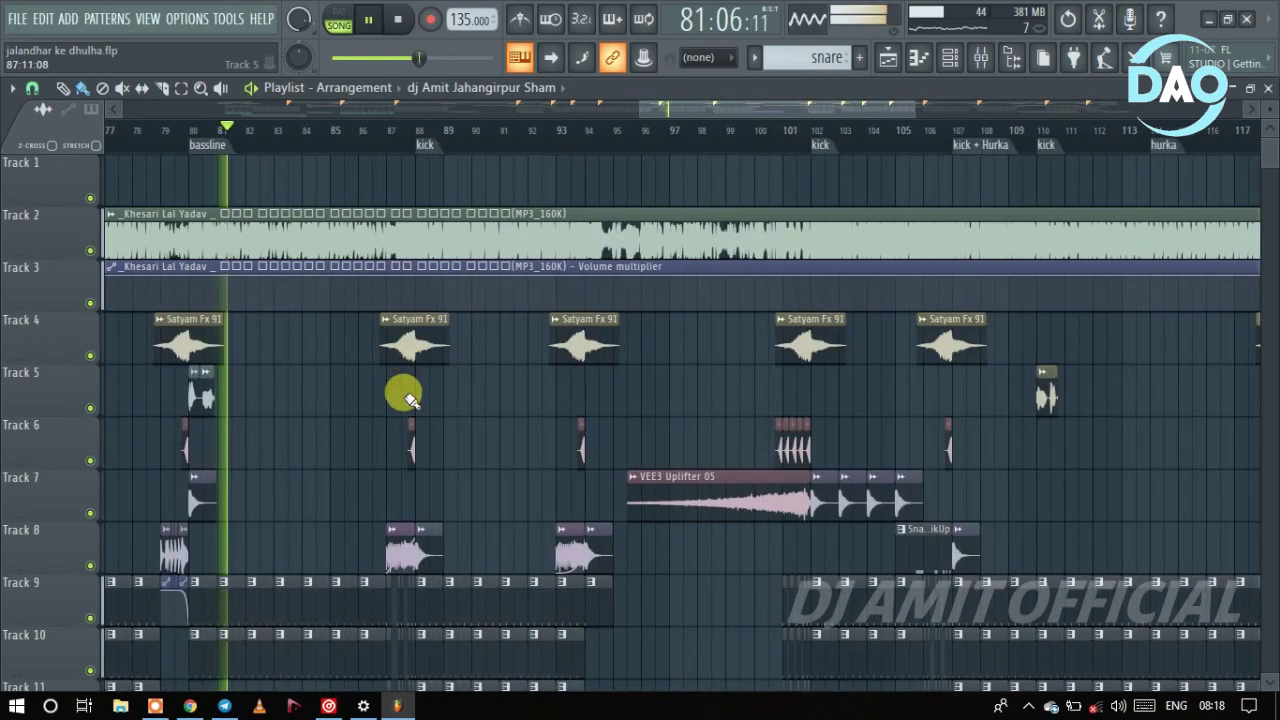
{"action": "left_click", "coordinate": [99, 252]}
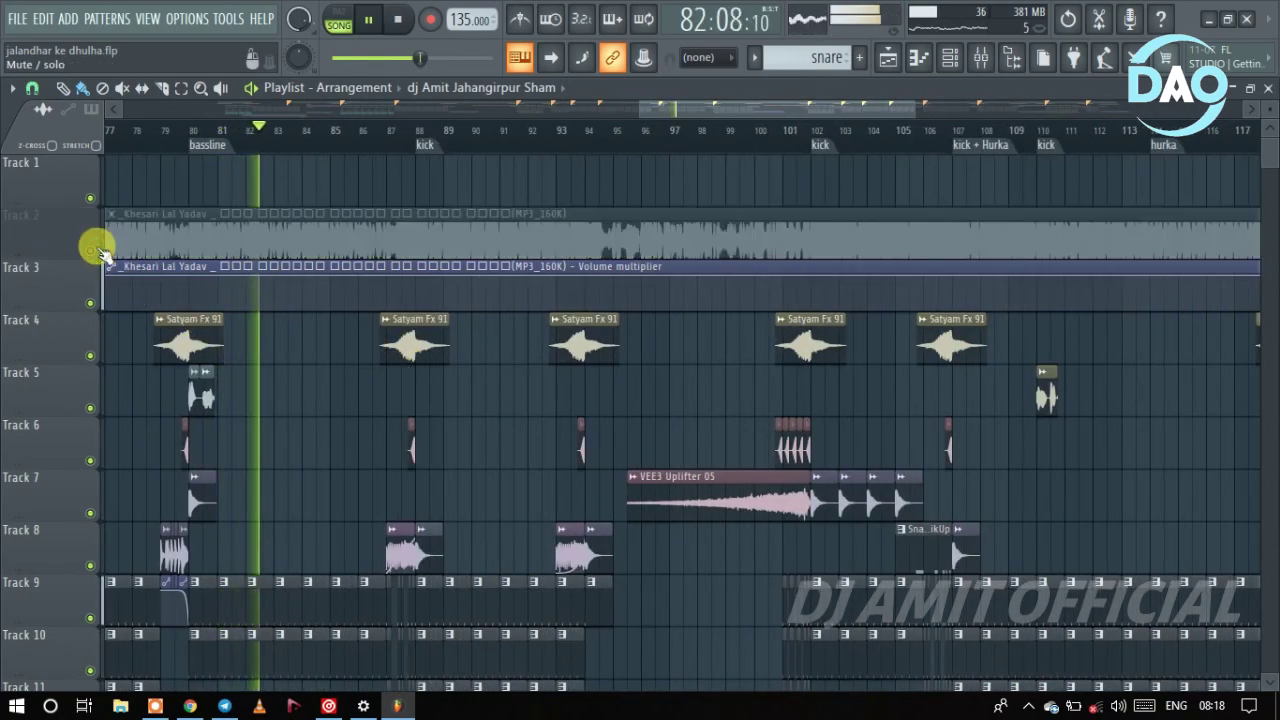
{"action": "left_click", "coordinate": [99, 252]}
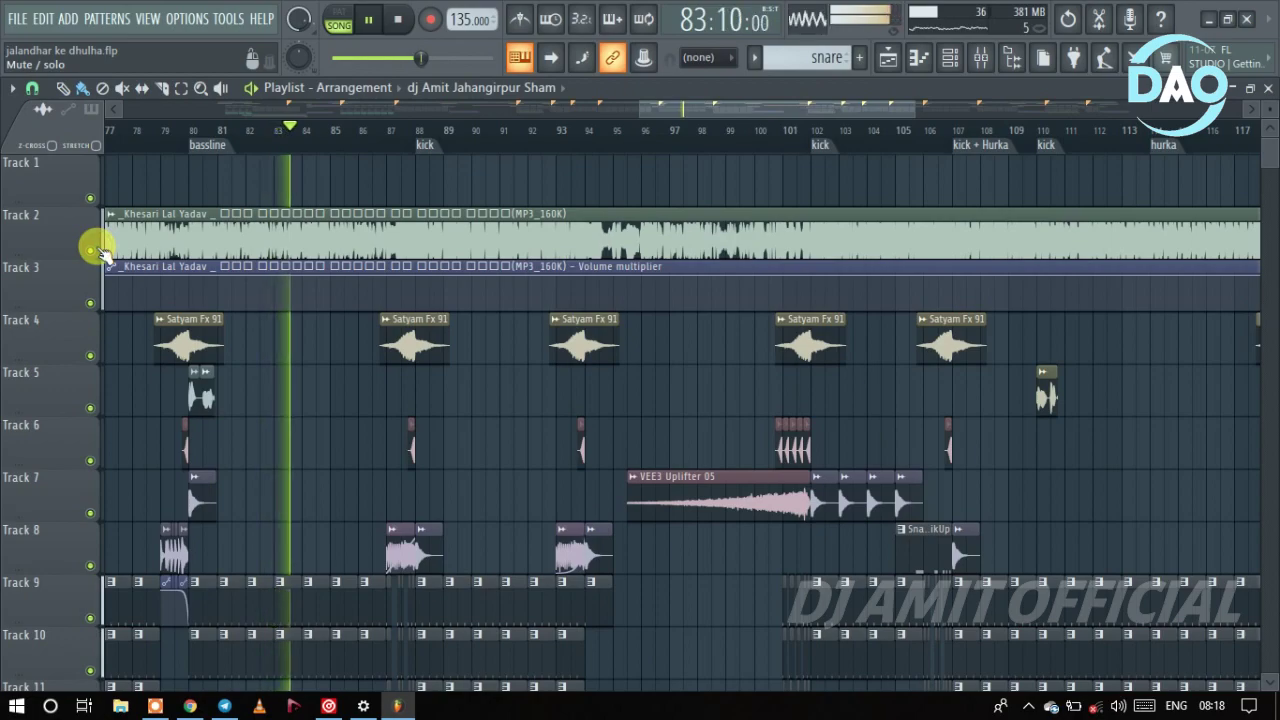
{"action": "left_click", "coordinate": [99, 252]}
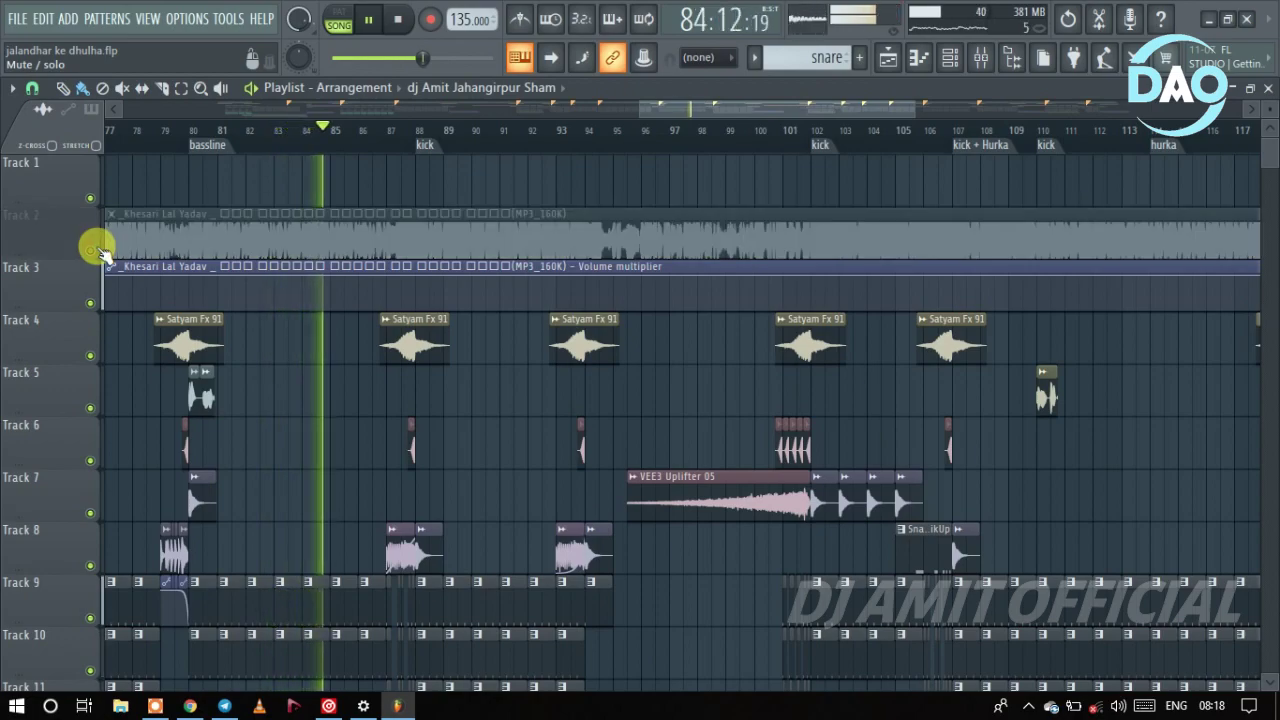
{"action": "left_click", "coordinate": [99, 252]}
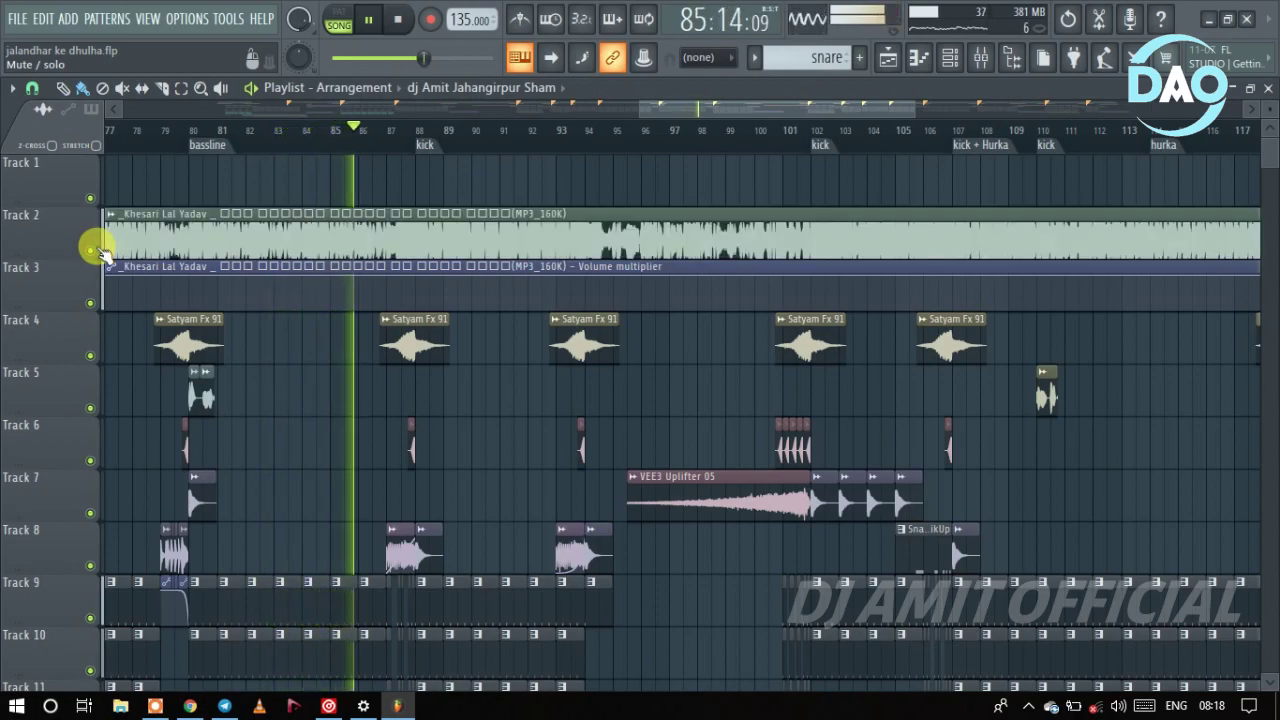
{"action": "left_click", "coordinate": [99, 252]}
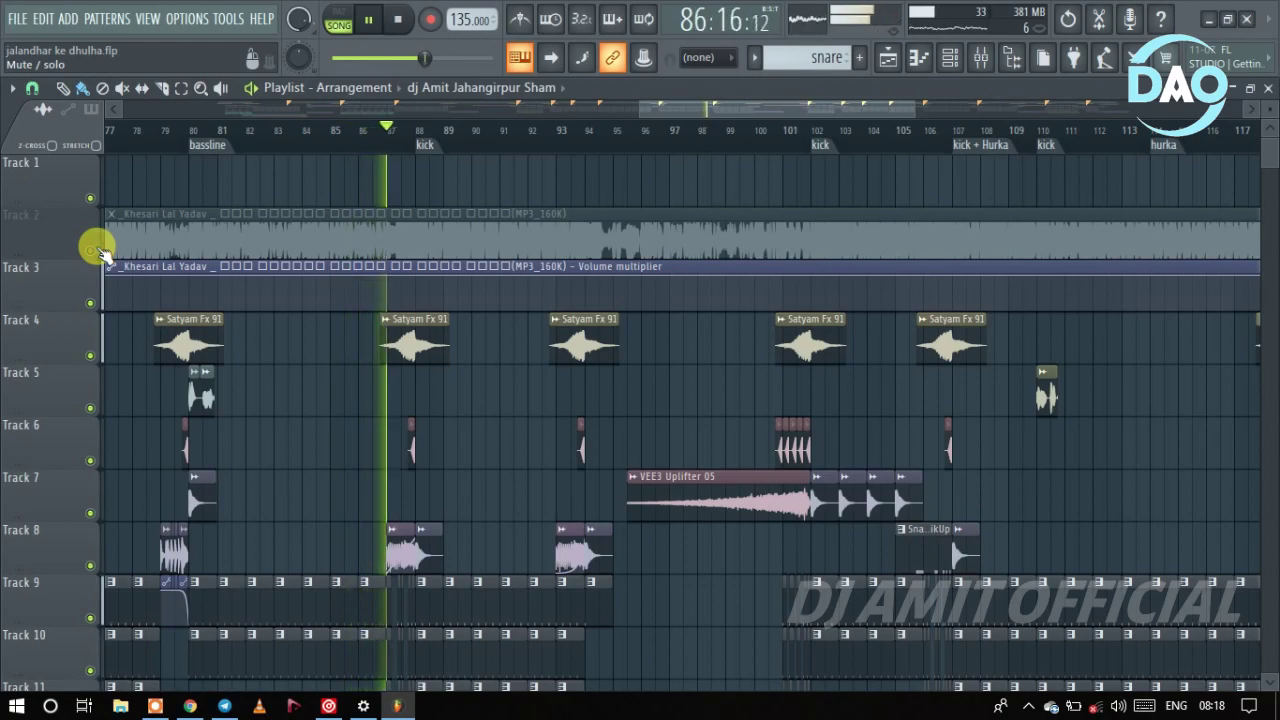
{"action": "left_click", "coordinate": [99, 252]}
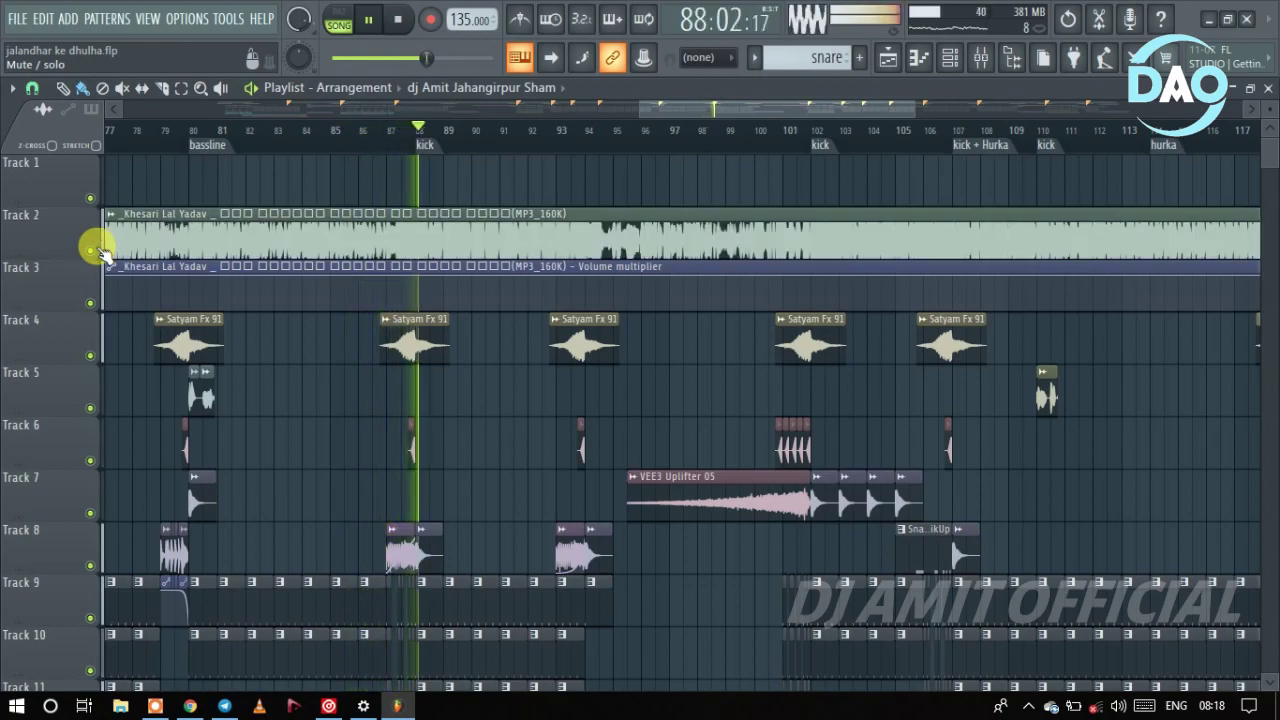
Step: Compare the kick section around bars 88 to 93 with Track 2 muted and unmuted, ending with it unmuted
{"action": "left_click", "coordinate": [99, 252]}
{"action": "left_click", "coordinate": [99, 252]}
{"action": "left_click", "coordinate": [99, 252]}
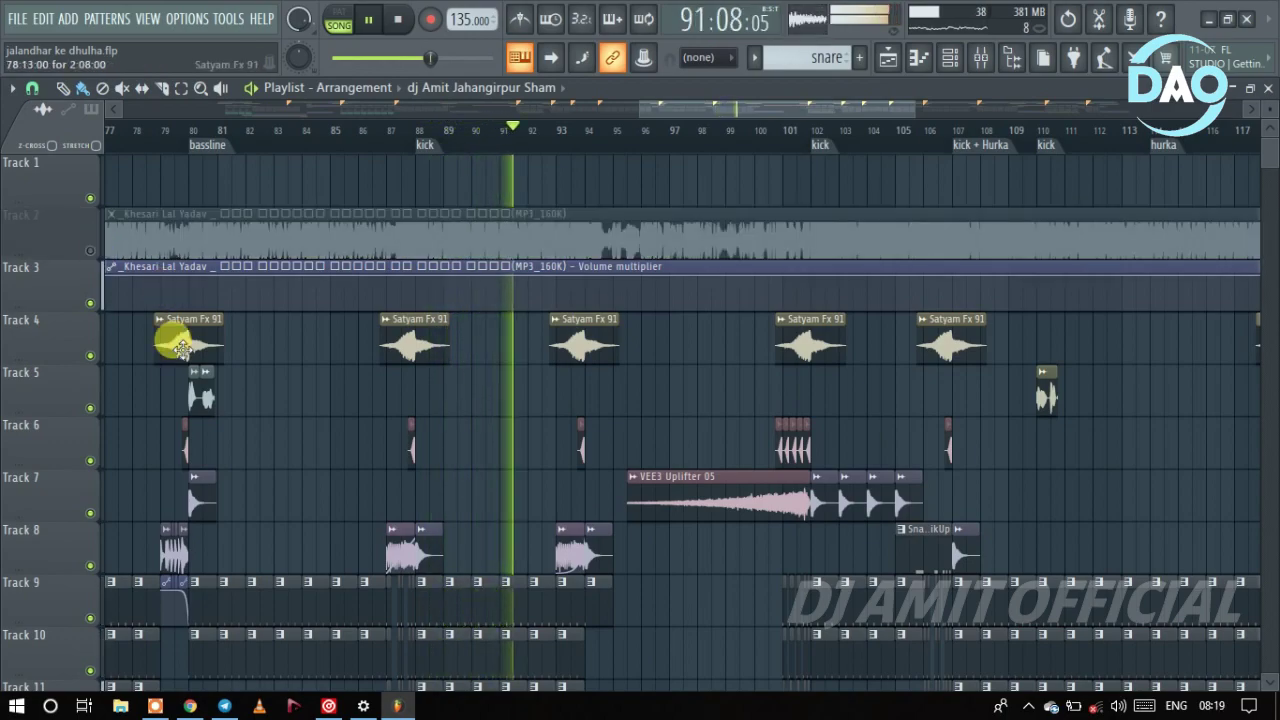
{"action": "scroll", "coordinate": [491, 320], "scroll_direction": "down", "scroll_amount": 4}
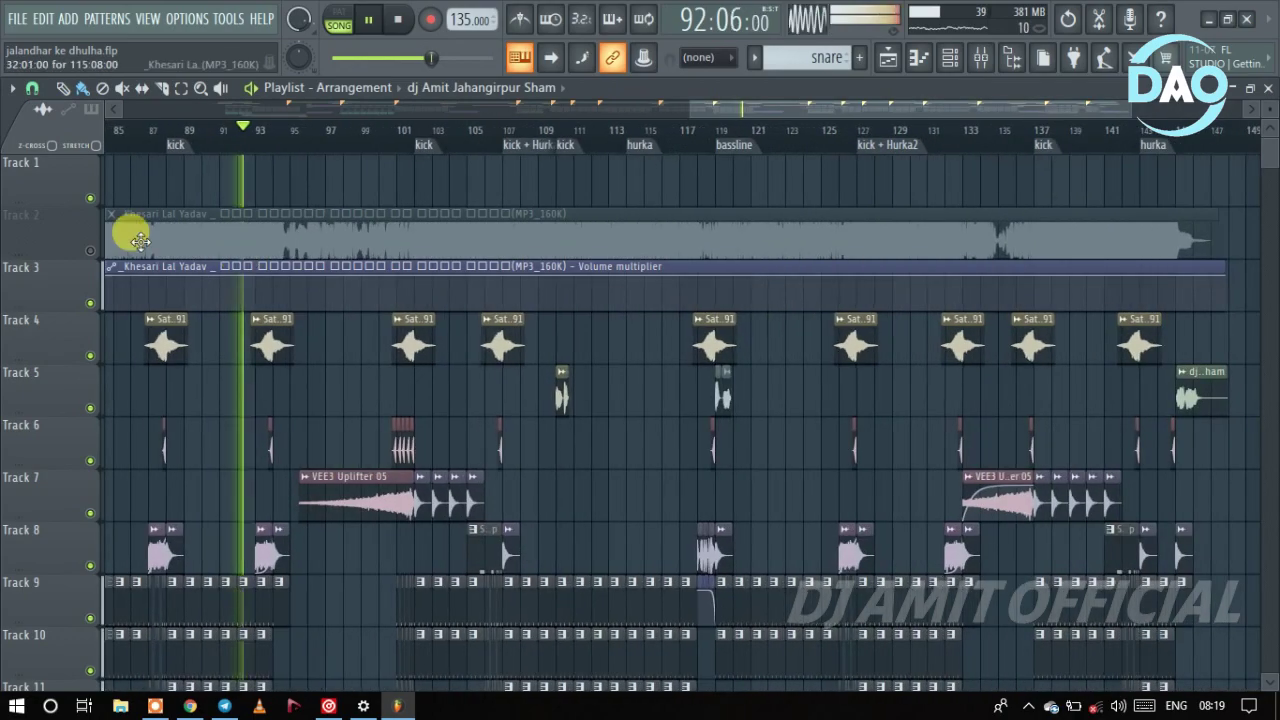
{"action": "left_click", "coordinate": [90, 251]}
{"action": "scroll", "coordinate": [195, 360], "scroll_direction": "up", "scroll_amount": 3}
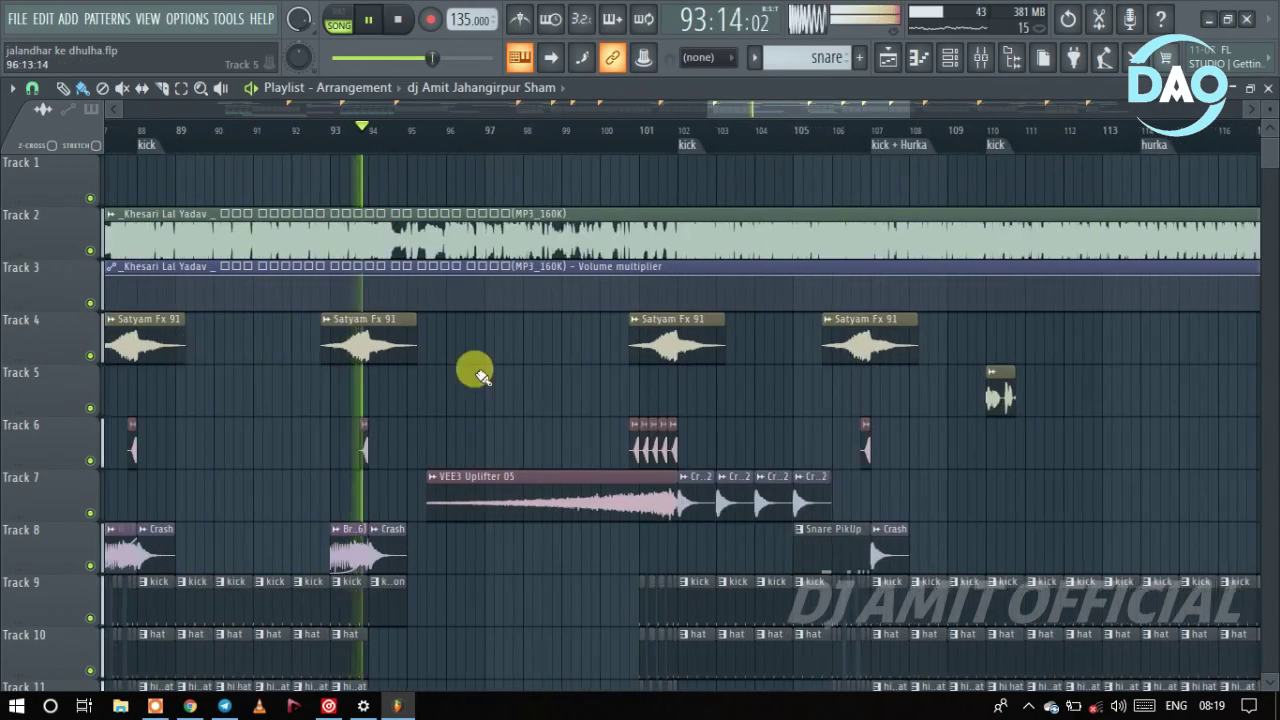
Step: Mute Track 2, jump playback to about bar 100 in the VEE3 Uplifter 05 build-up, and unmute Track 2 before bar 102
{"action": "scroll", "coordinate": [471, 380], "scroll_direction": "down", "scroll_amount": 5}
{"action": "scroll", "coordinate": [474, 370], "scroll_direction": "up", "scroll_amount": 4}
{"action": "scroll", "coordinate": [470, 365], "scroll_direction": "up", "scroll_amount": 3}
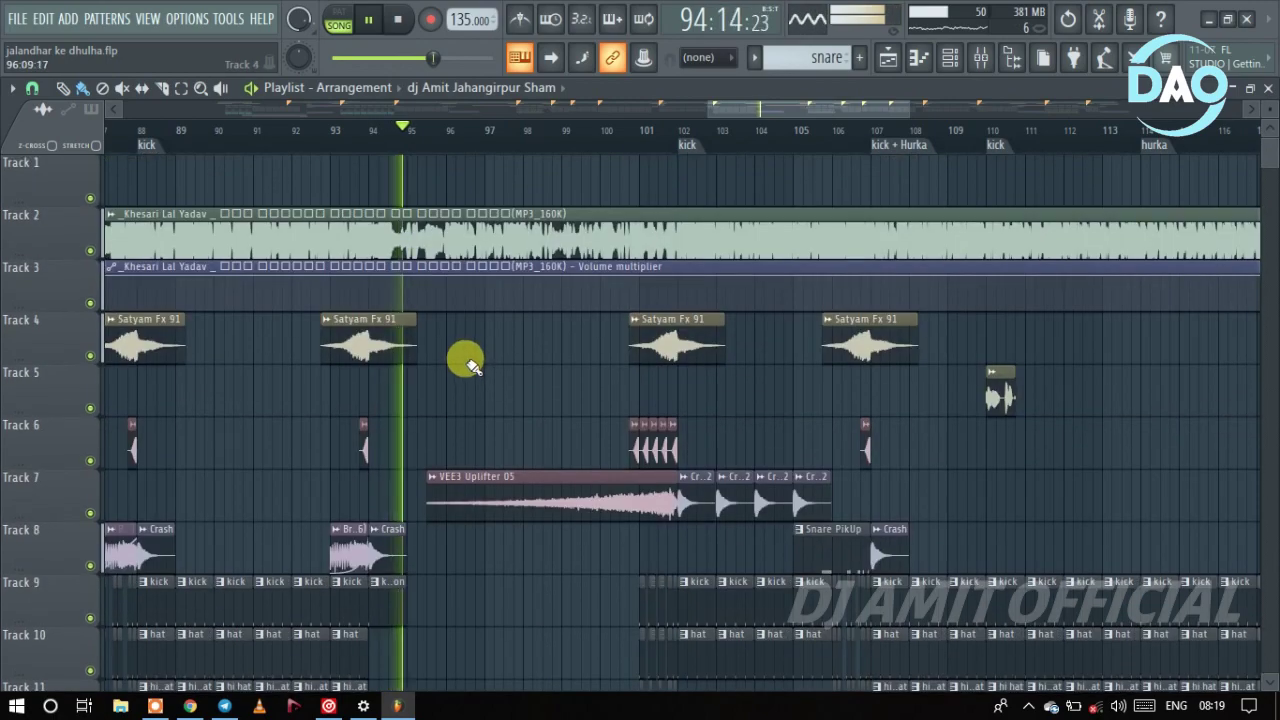
{"action": "left_click", "coordinate": [98, 249]}
{"action": "left_click", "coordinate": [92, 251]}
{"action": "left_click", "coordinate": [92, 251]}
{"action": "left_click", "coordinate": [606, 130]}
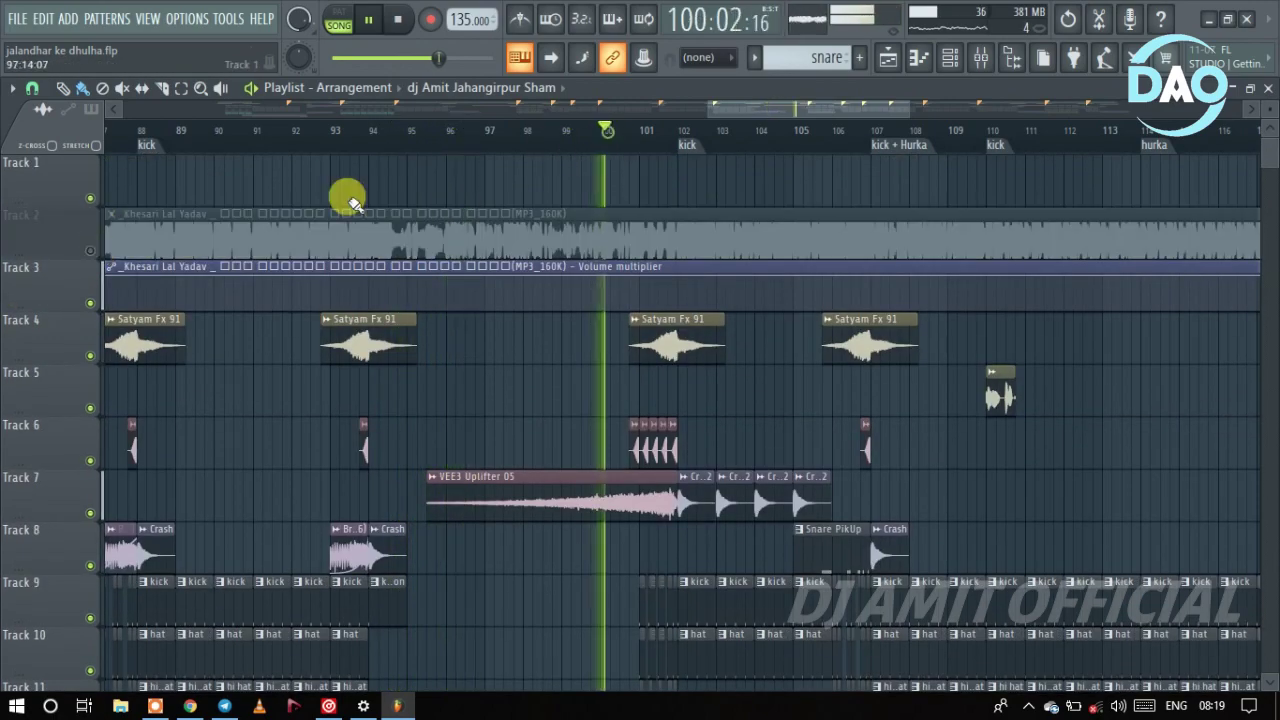
{"action": "left_click", "coordinate": [92, 251]}
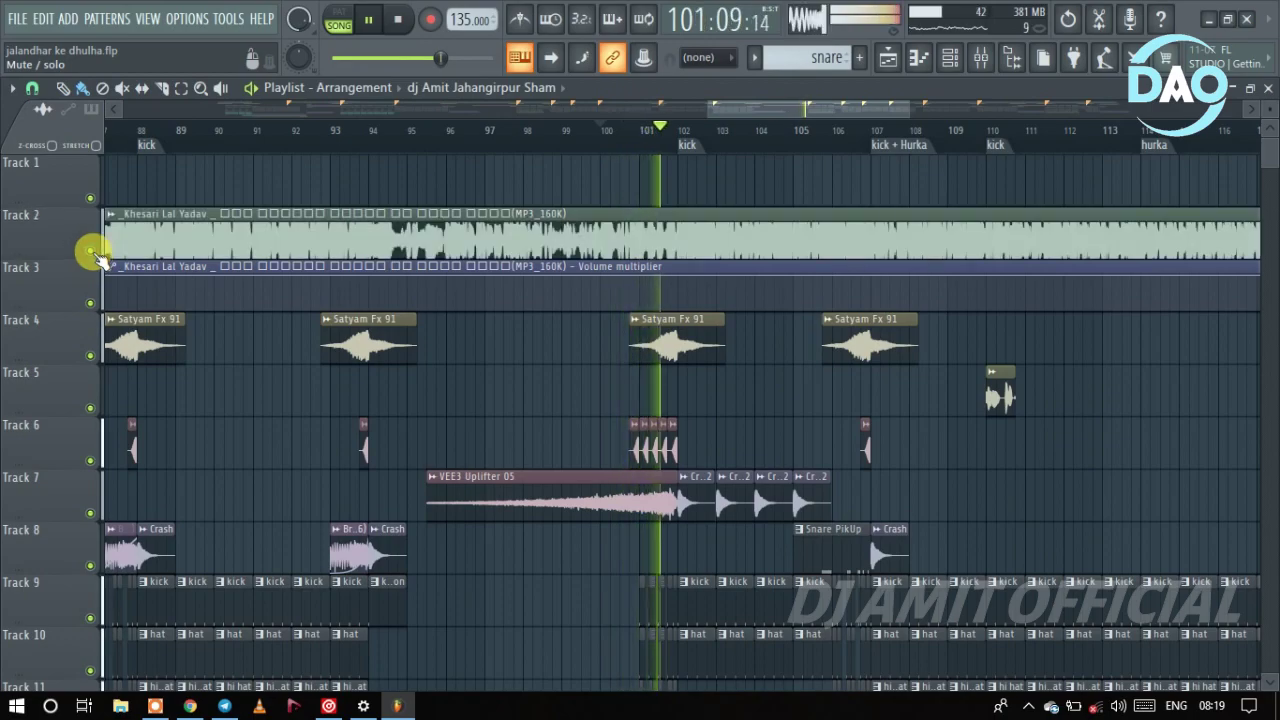
Step: Pause playback at bar 103 with more of the arrangement in view
{"action": "scroll", "coordinate": [185, 298], "scroll_direction": "down", "scroll_amount": 3, "text": "ctrl"}
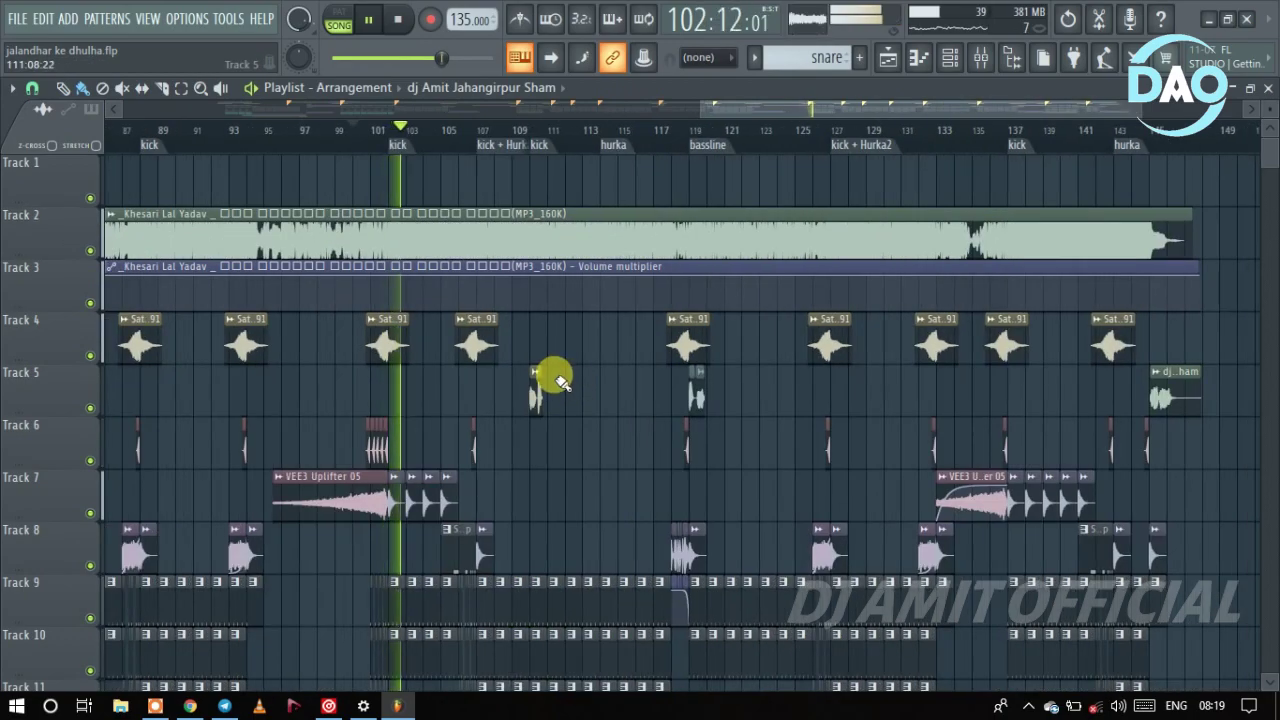
{"action": "scroll", "coordinate": [510, 358], "scroll_direction": "down", "scroll_amount": 2, "text": "ctrl"}
{"action": "key", "text": "space"}
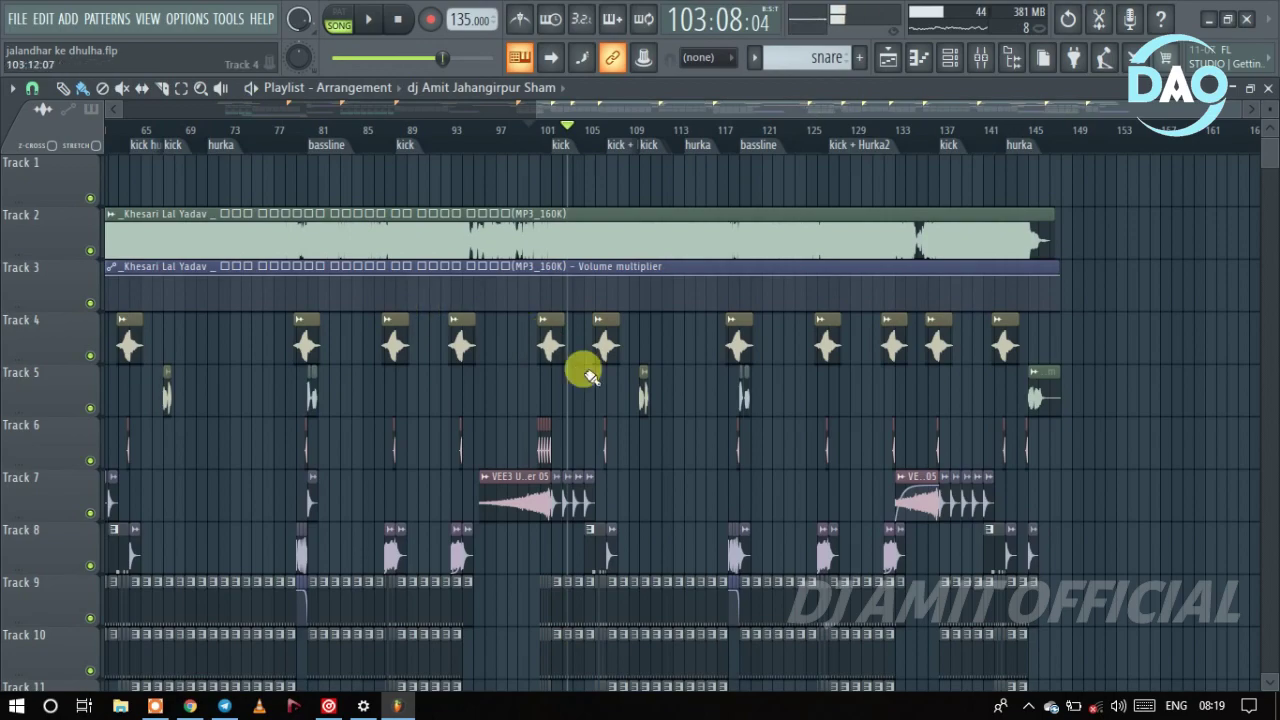
Step: Show the project's pattern list beside the playlist and look over the patterns
{"action": "scroll", "coordinate": [585, 365], "scroll_direction": "up", "scroll_amount": 3, "text": "ctrl"}
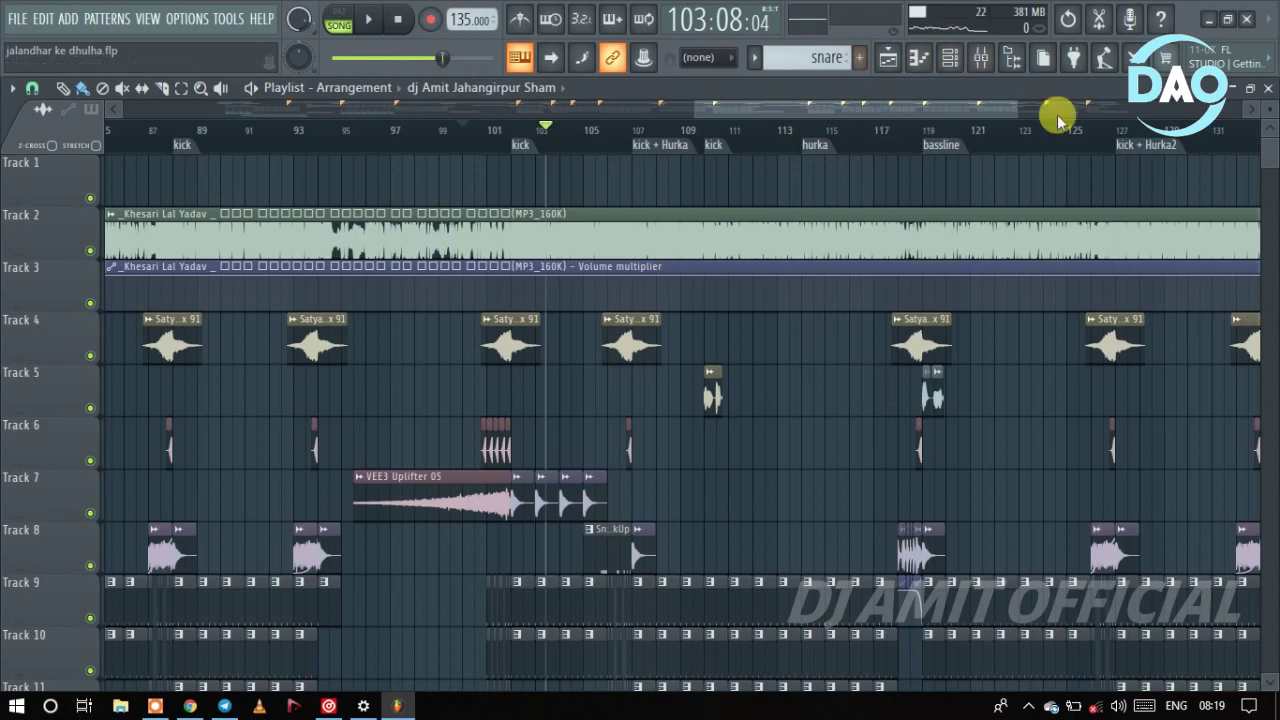
{"action": "left_click", "coordinate": [987, 62]}
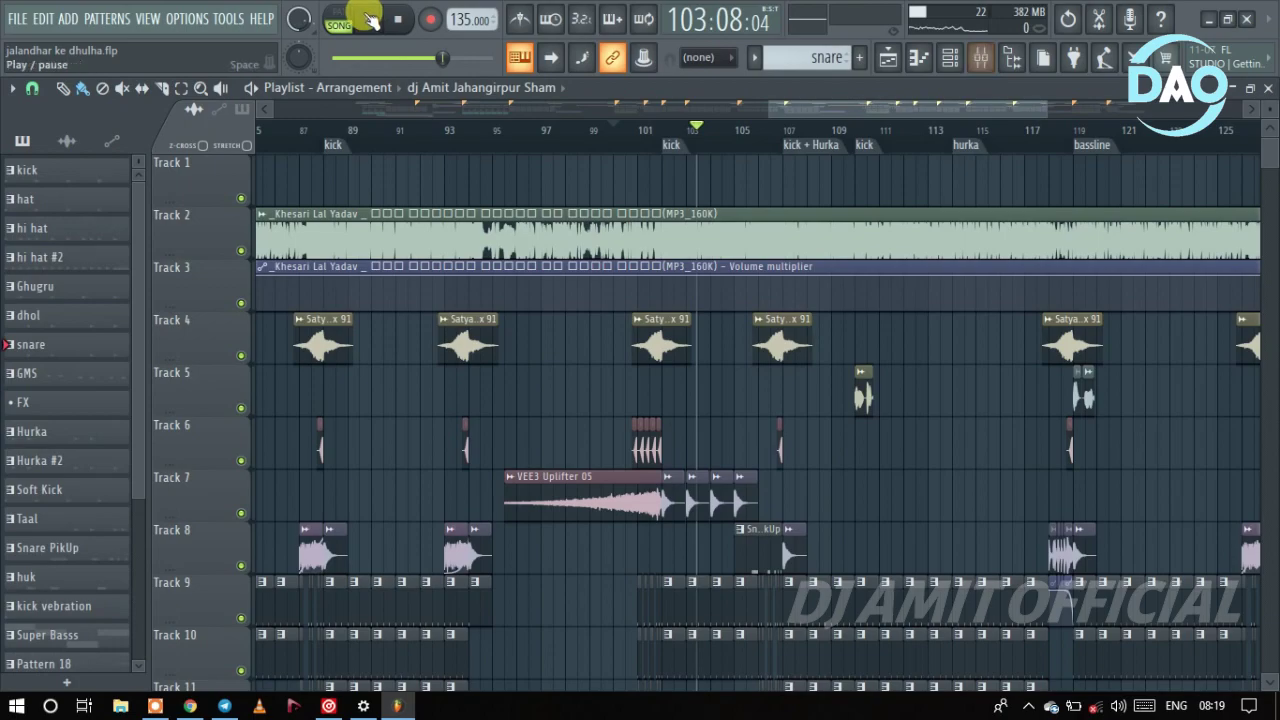
{"action": "scroll", "coordinate": [115, 465], "scroll_direction": "down", "scroll_amount": 1}
{"action": "scroll", "coordinate": [100, 466], "scroll_direction": "up", "scroll_amount": 1}
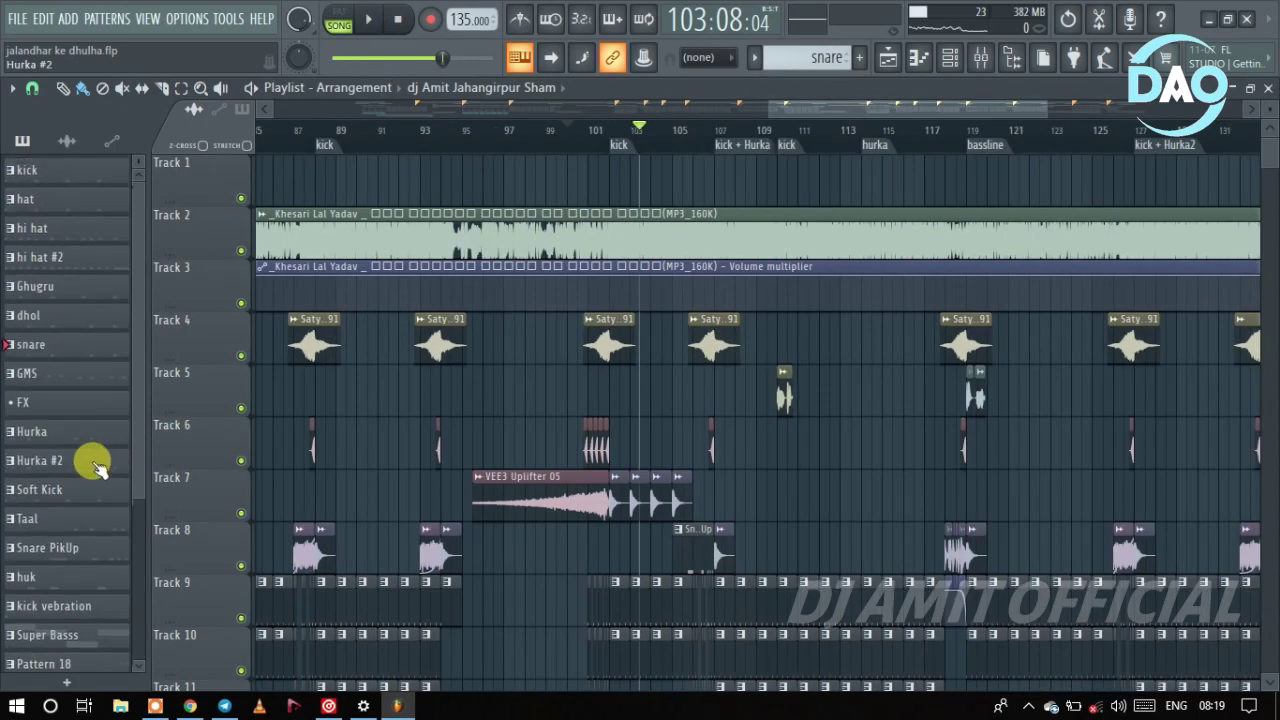
Step: Audition the kick, hi hat, hi hat #2 and Ghugru patterns individually in pattern mode
{"action": "left_click", "coordinate": [62, 180]}
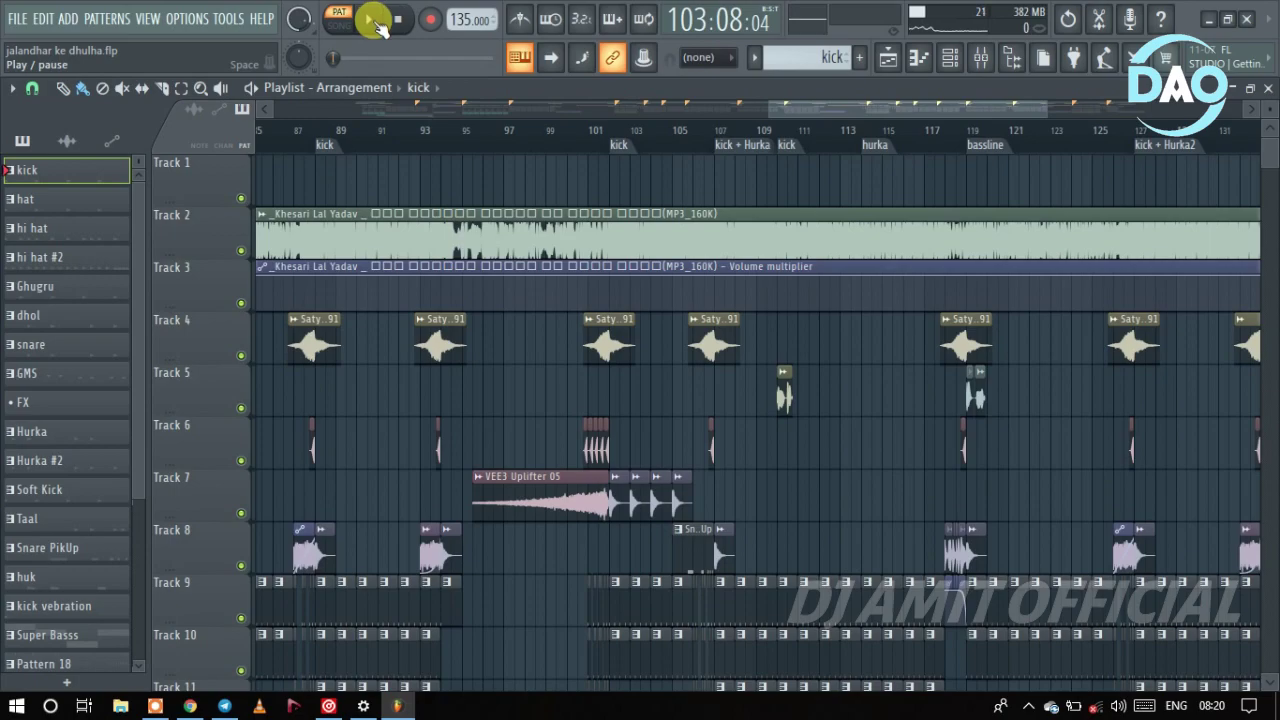
{"action": "left_click", "coordinate": [372, 21]}
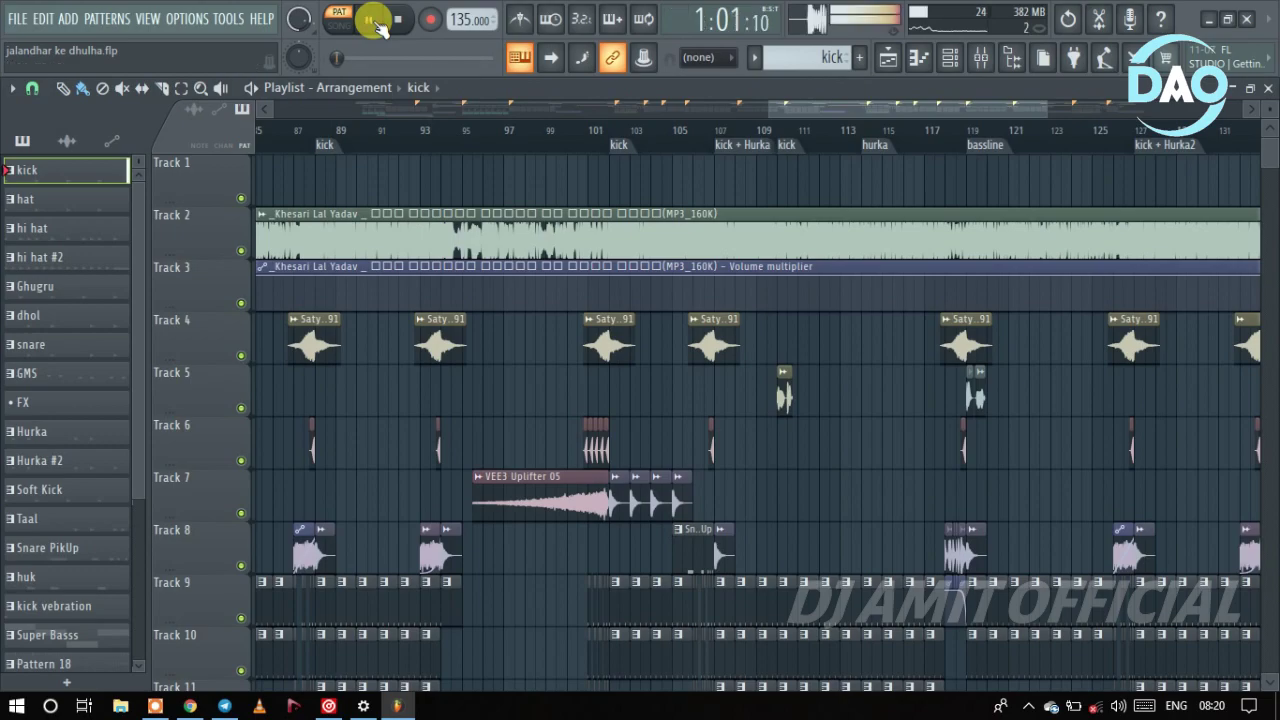
{"action": "left_click", "coordinate": [60, 228]}
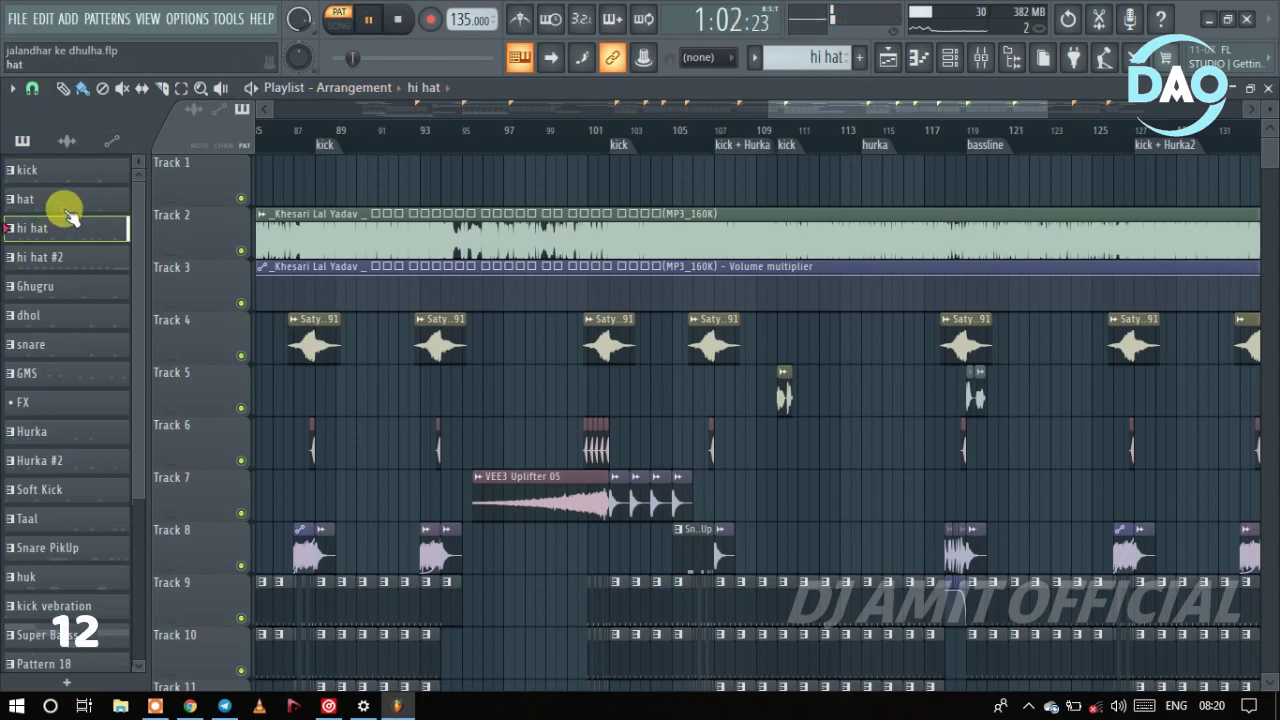
{"action": "left_click", "coordinate": [86, 263]}
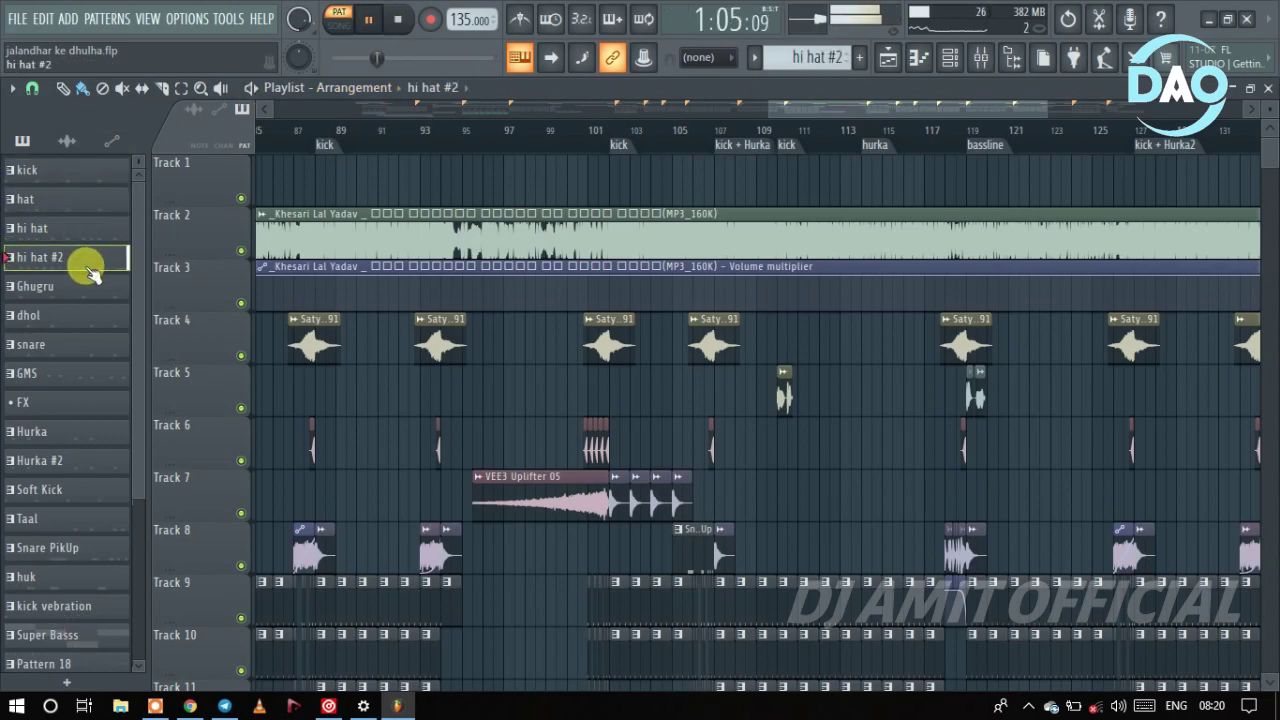
{"action": "left_click", "coordinate": [88, 290]}
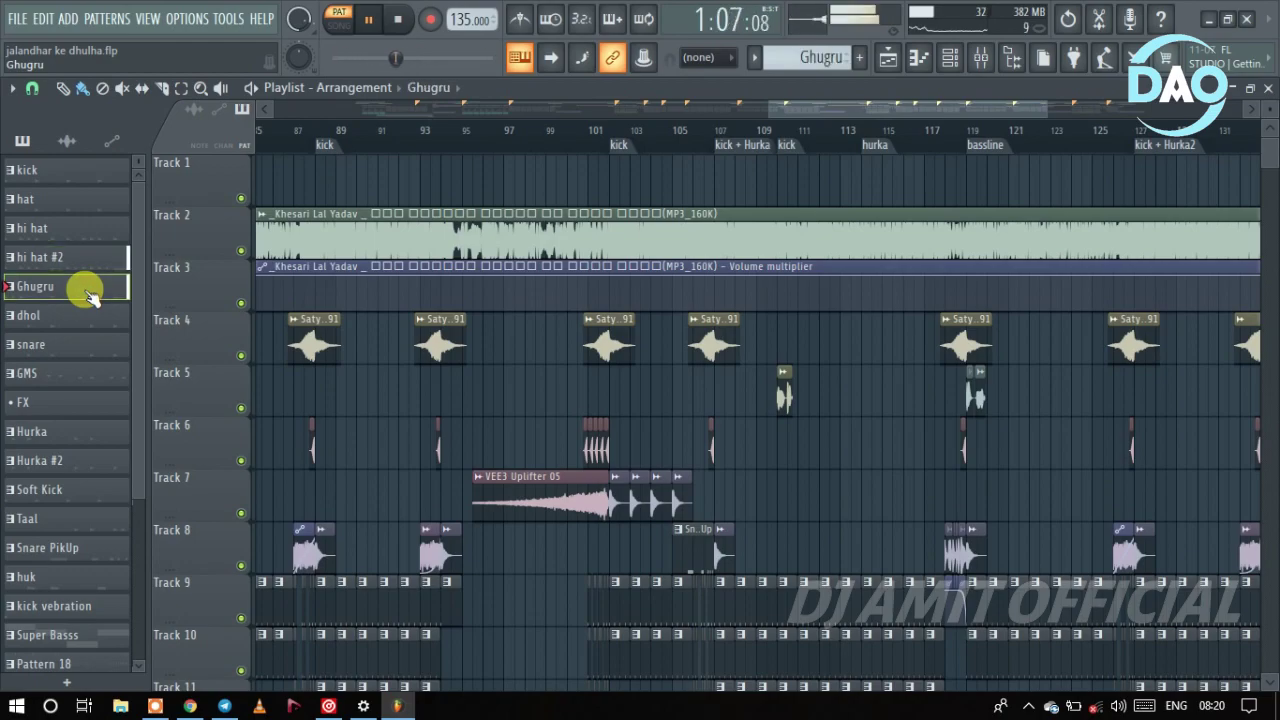
Step: Continue auditioning the remaining patterns from dhol through GMS and Soft Kick to Pattern 18
{"action": "left_click", "coordinate": [90, 320]}
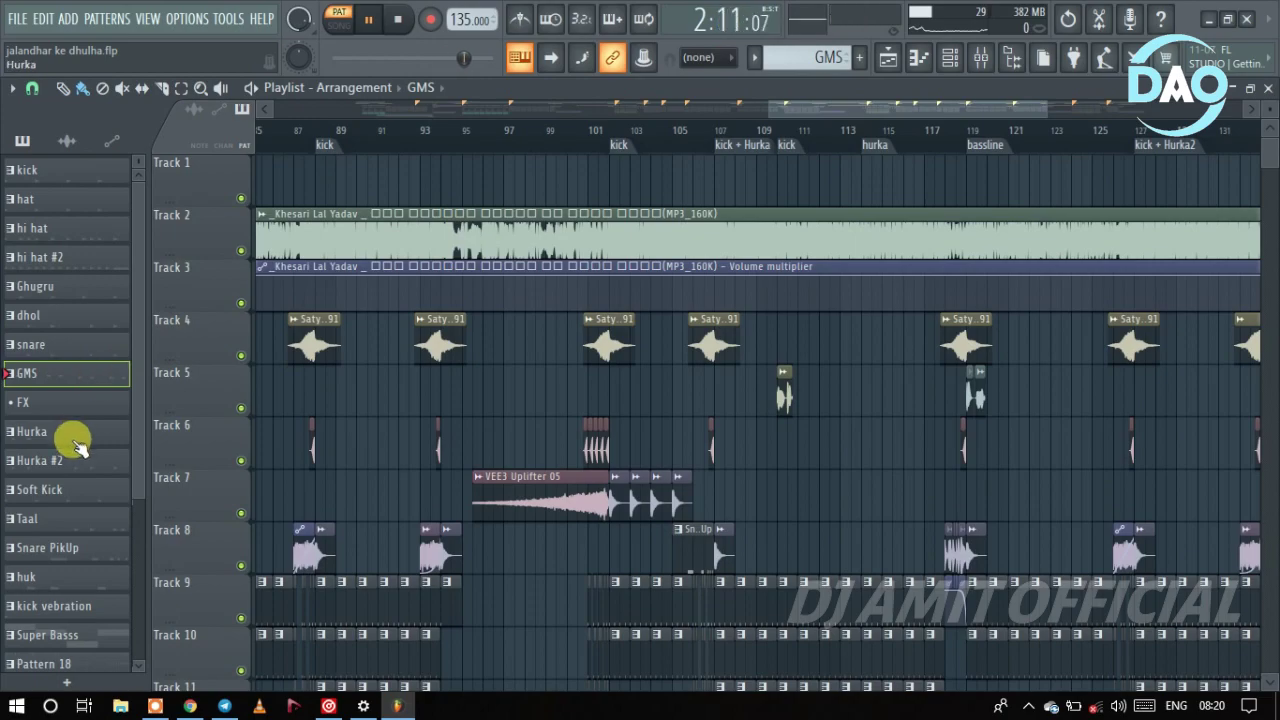
{"action": "left_click", "coordinate": [70, 405]}
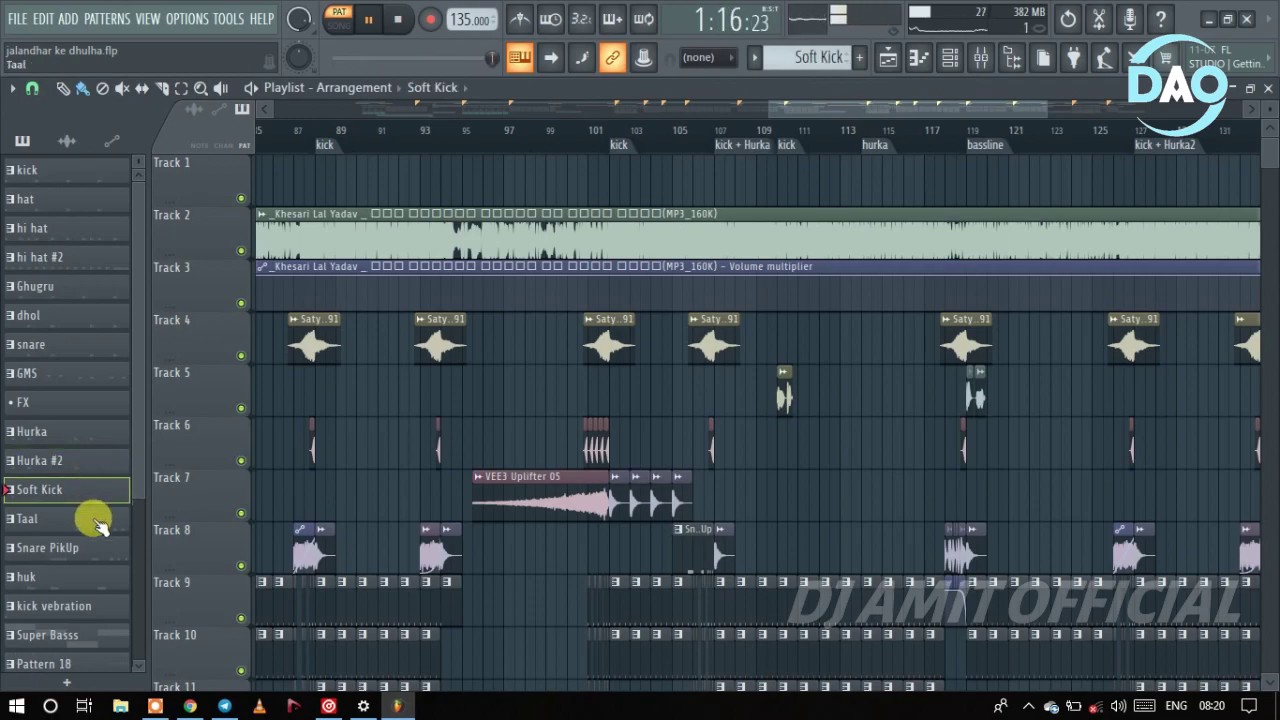
{"action": "left_click", "coordinate": [100, 522]}
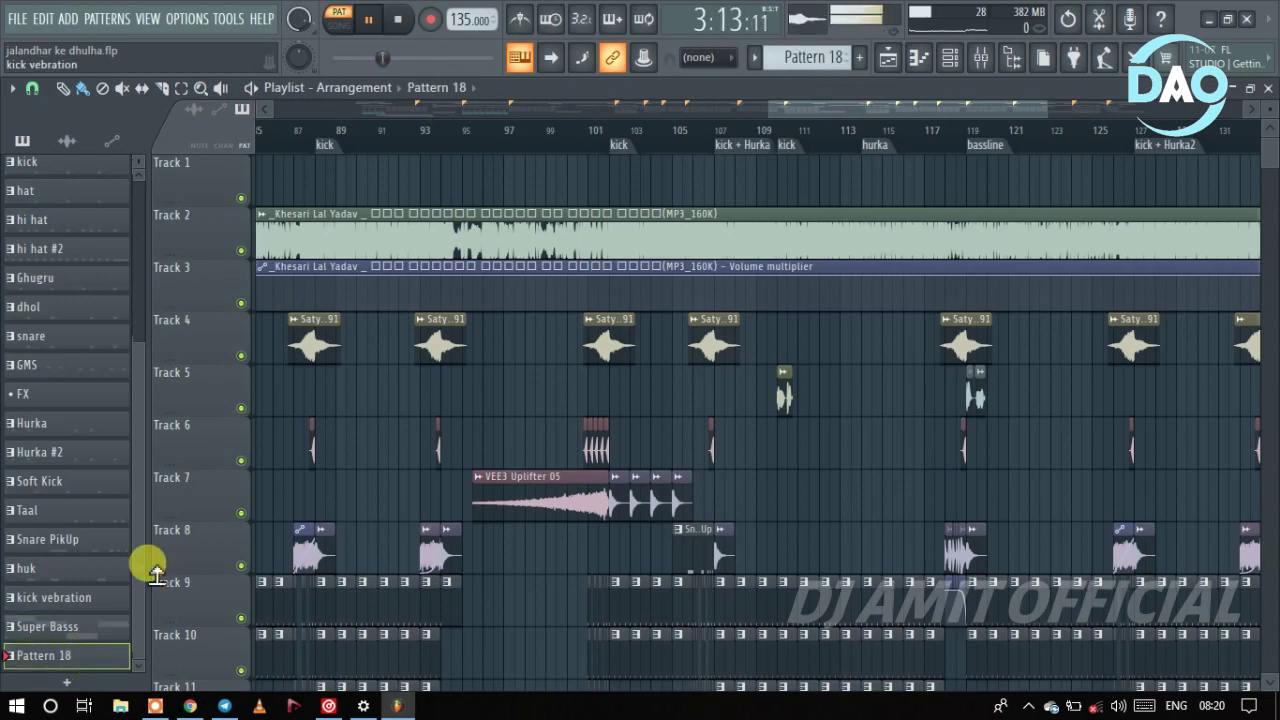
Step: Stop the Pattern 18 audition and look over the arrangement's tracks down to the bass and automation clips
{"action": "key", "text": "space"}
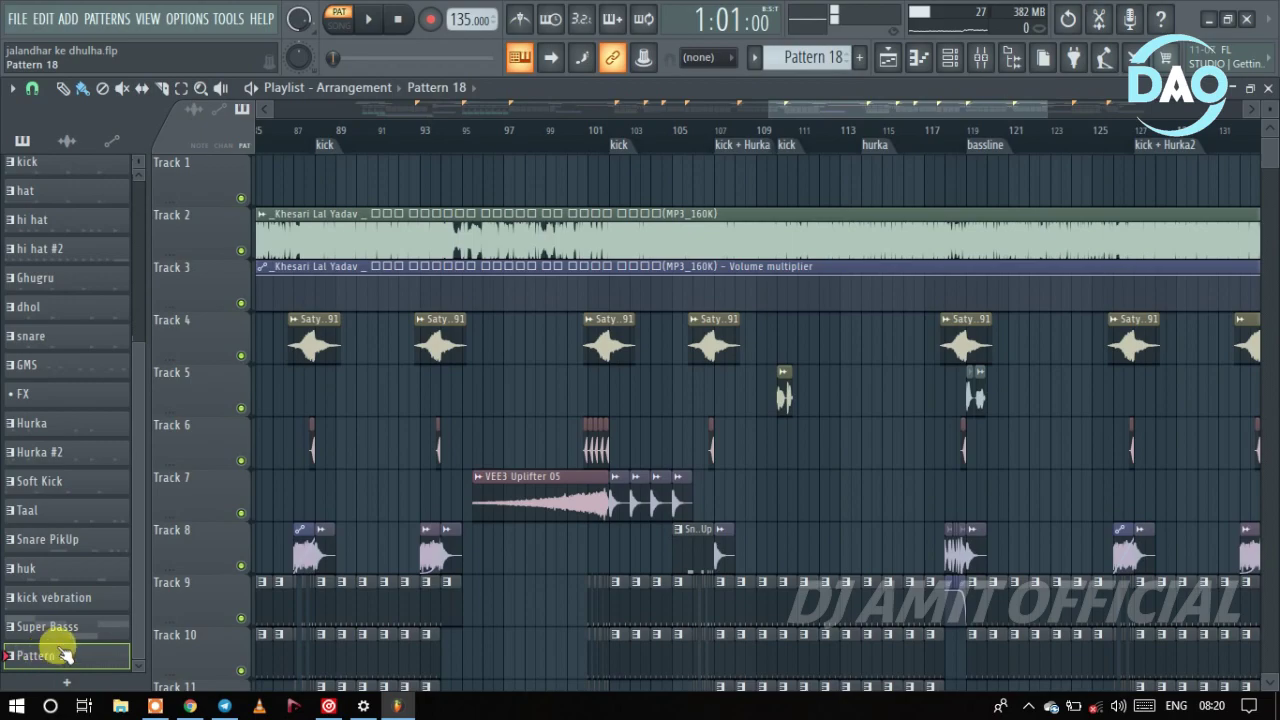
{"action": "scroll", "coordinate": [850, 482], "scroll_direction": "down", "scroll_amount": 5, "text": "ctrl"}
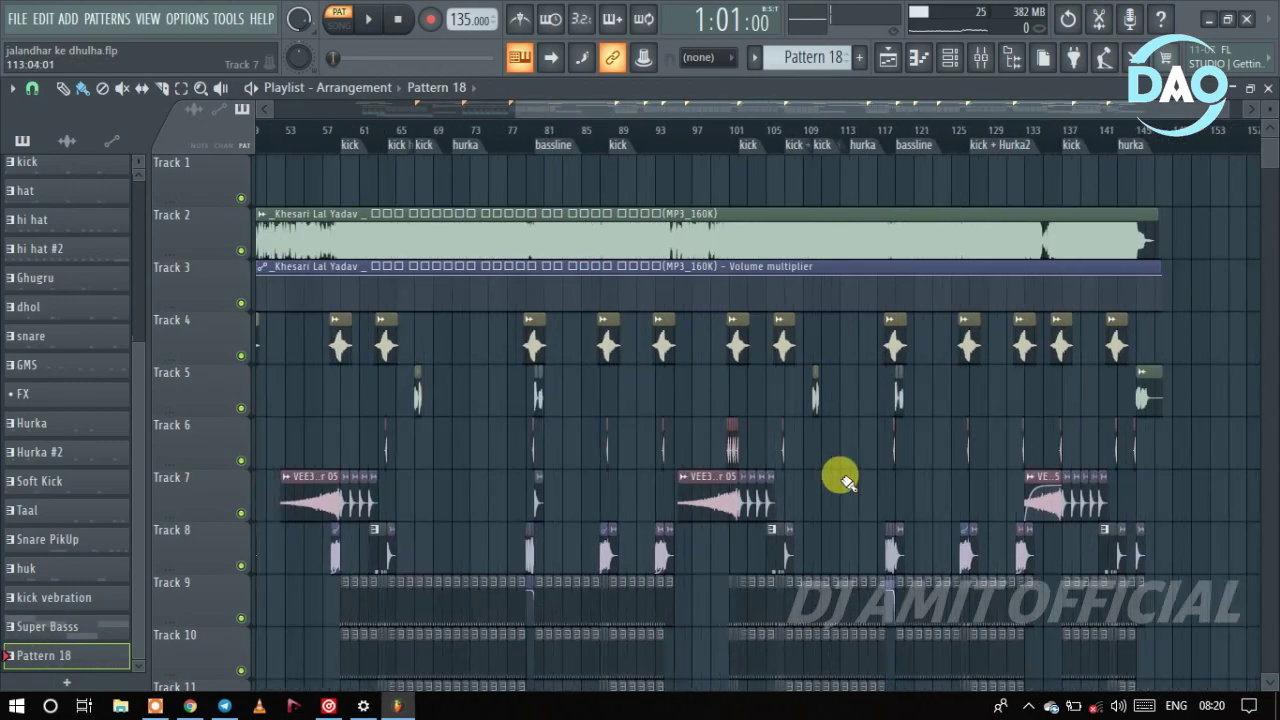
{"action": "scroll", "coordinate": [617, 514], "scroll_direction": "down", "scroll_amount": 8}
{"action": "scroll", "coordinate": [360, 558], "scroll_direction": "up", "scroll_amount": 8, "text": "ctrl"}
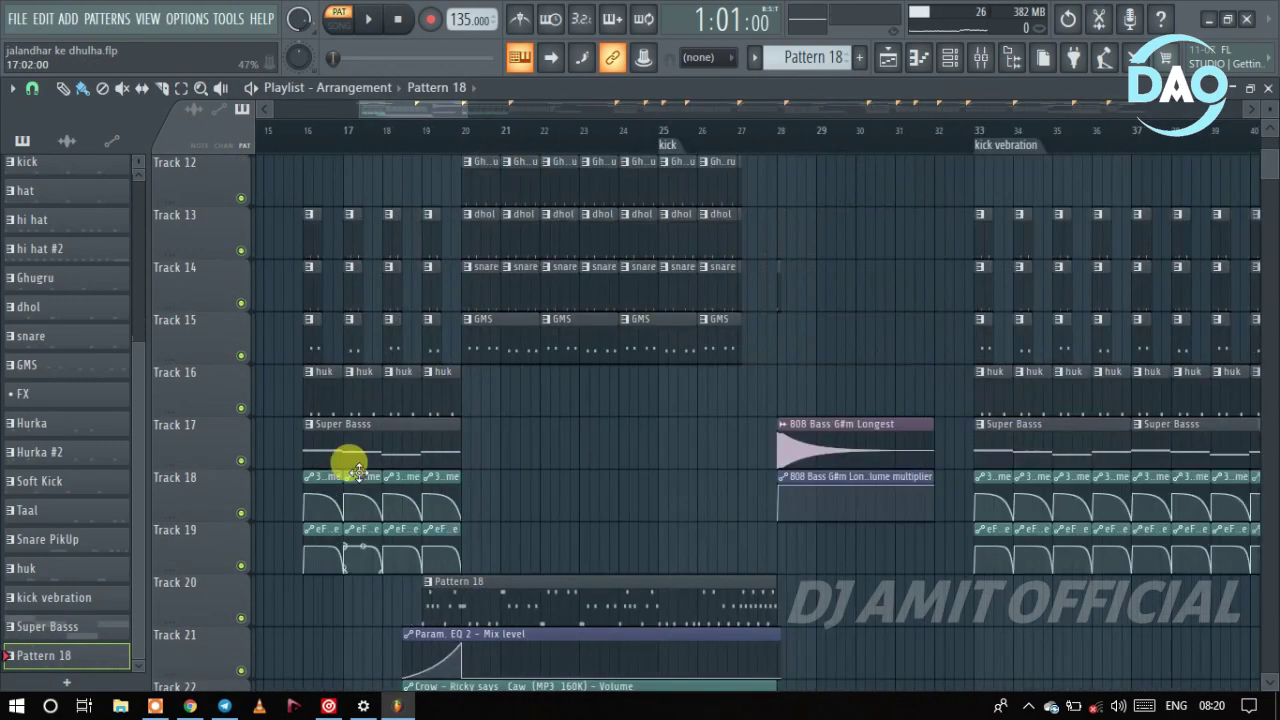
{"action": "scroll", "coordinate": [286, 506], "scroll_direction": "down", "scroll_amount": 4, "text": "ctrl"}
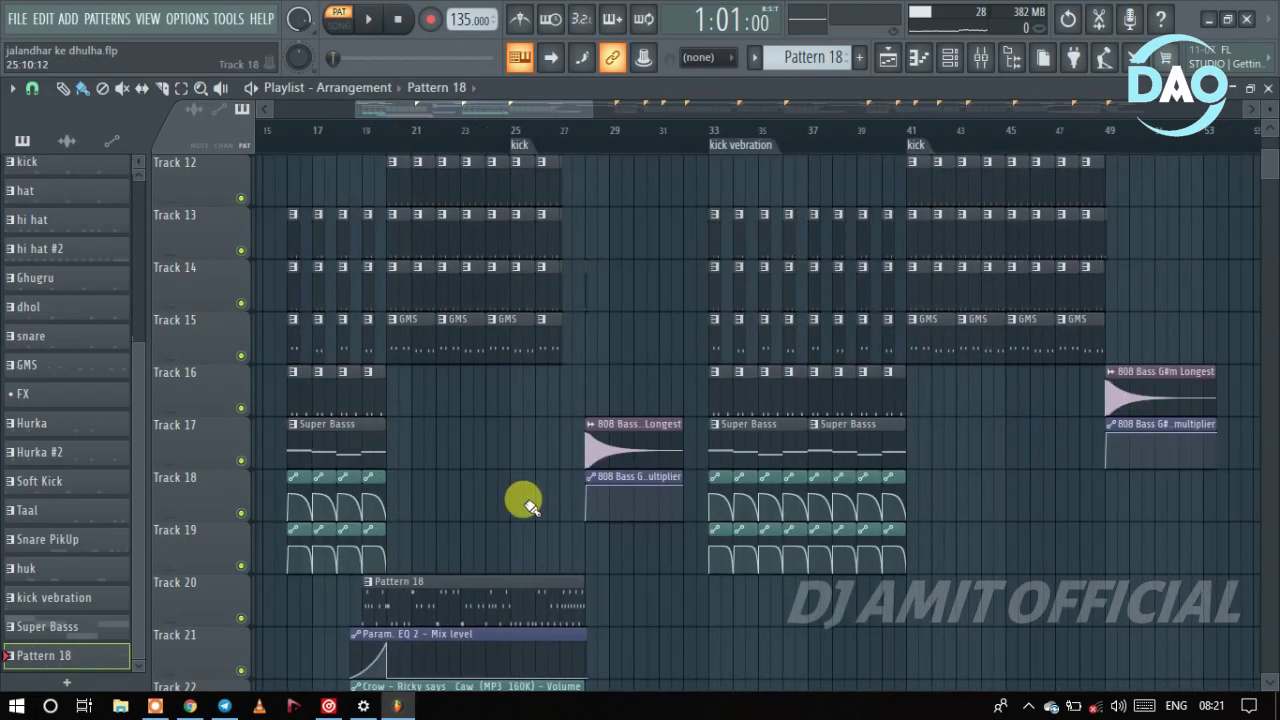
Step: Select the section from bar 16 to bar 20 and briefly play the song from bar 16
{"action": "scroll", "coordinate": [309, 434], "scroll_direction": "up", "scroll_amount": 4}
{"action": "scroll", "coordinate": [290, 172], "scroll_direction": "up", "scroll_amount": 3, "text": "ctrl"}
{"action": "left_click_drag", "start_coordinate": [292, 131], "coordinate": [545, 145]}
{"action": "scroll", "coordinate": [545, 145], "scroll_direction": "down", "scroll_amount": 4, "text": "ctrl"}
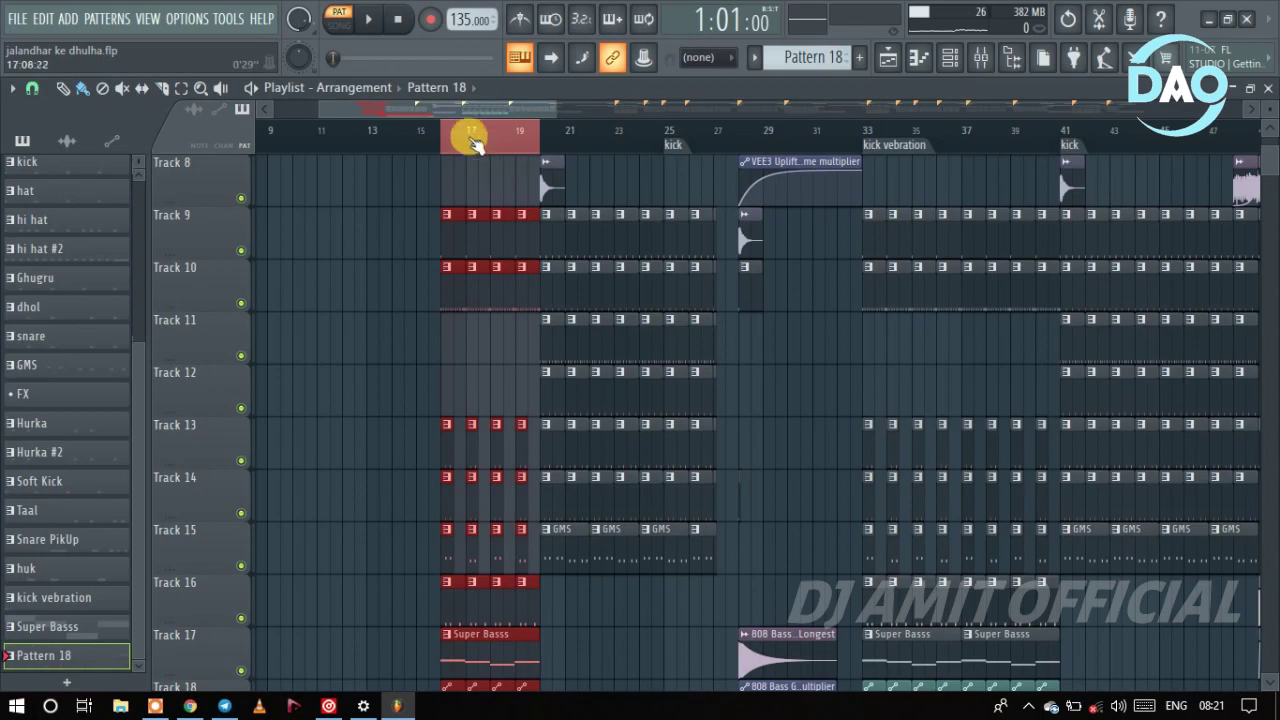
{"action": "left_click", "coordinate": [443, 137]}
{"action": "key", "text": "space"}
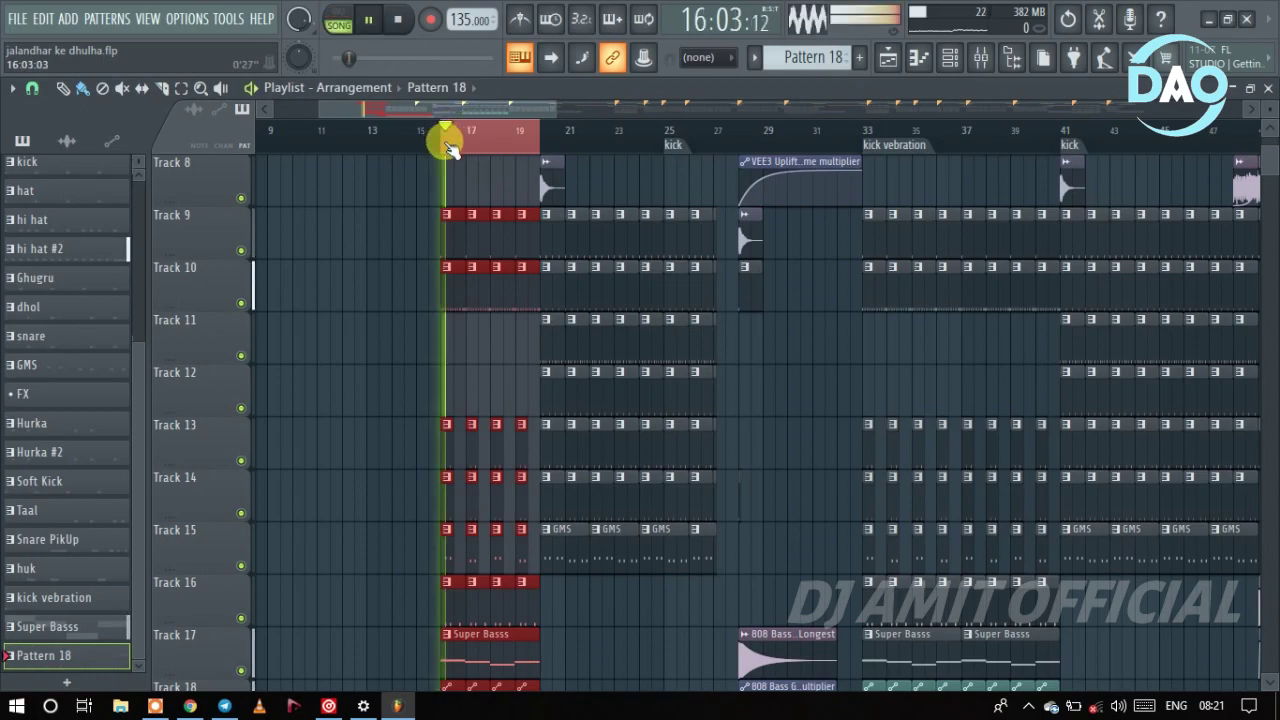
{"action": "key", "text": "space"}
Step: Solo tracks 17, 18 and 19 with the Super Basss pattern and its automation, and play them from bar 16
{"action": "scroll", "coordinate": [440, 178], "scroll_direction": "down", "scroll_amount": 8}
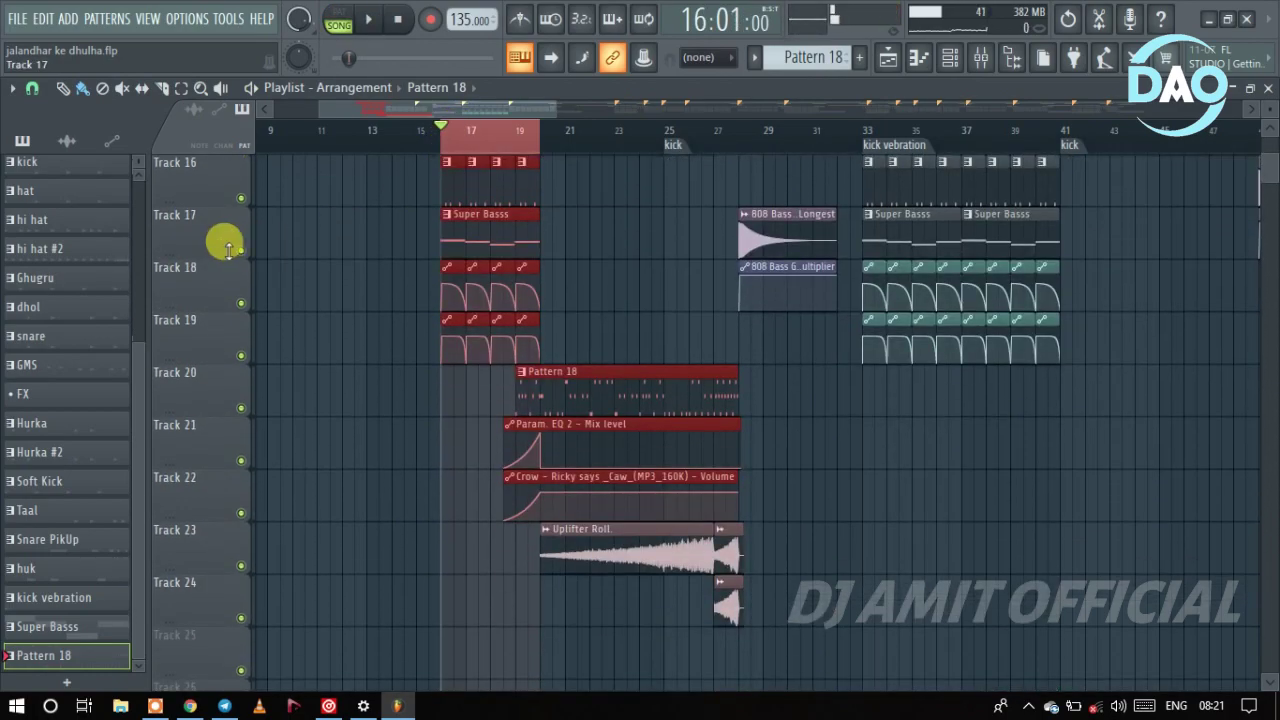
{"action": "right_click", "coordinate": [241, 250]}
{"action": "left_click", "coordinate": [241, 303]}
{"action": "left_click", "coordinate": [241, 355]}
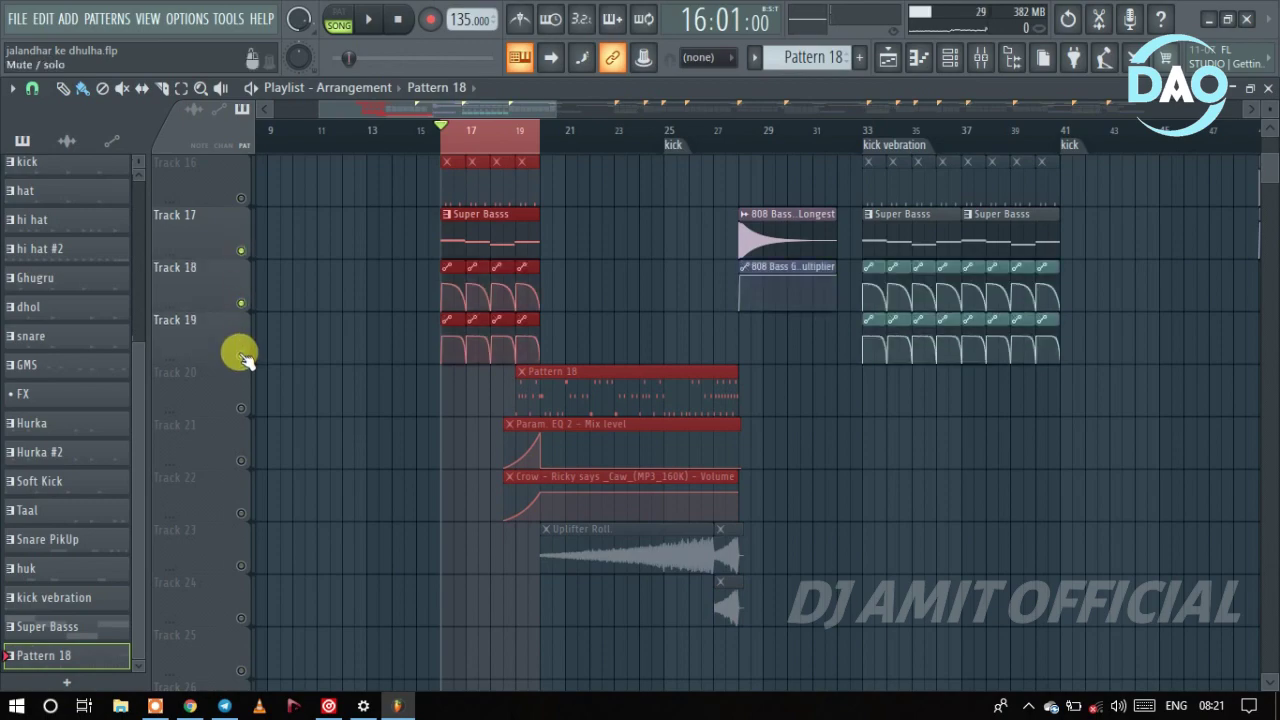
{"action": "key", "text": "space"}
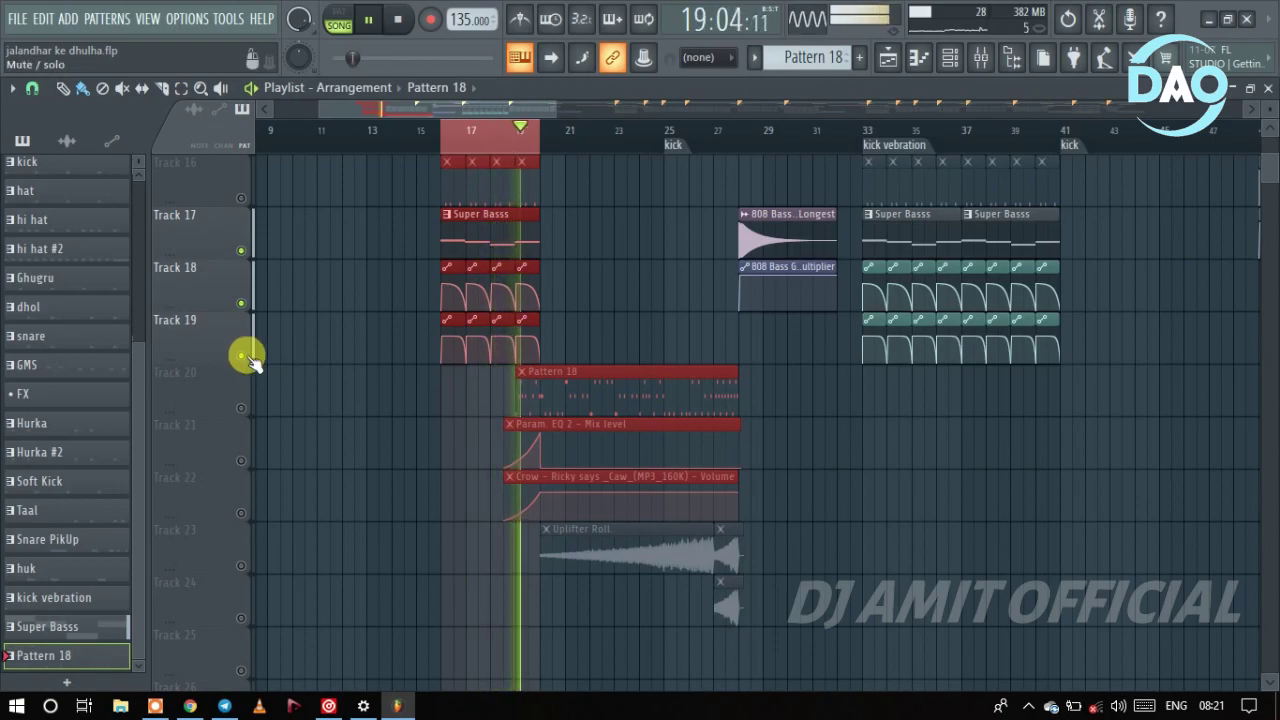
{"action": "key", "text": "space"}
Step: Turn all tracks back on and clear the bar 16 to 20 selection, with more of the arrangement in view
{"action": "right_click", "coordinate": [244, 358]}
{"action": "left_click", "coordinate": [411, 372]}
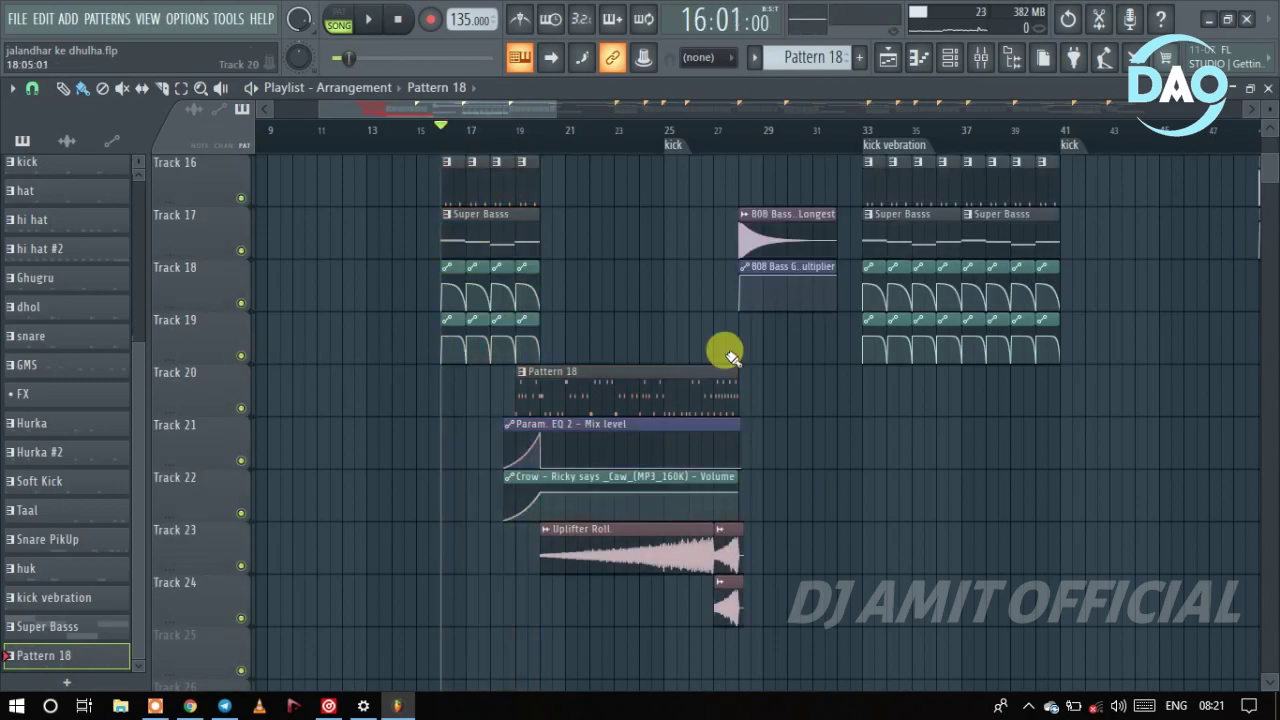
{"action": "scroll", "coordinate": [803, 305], "scroll_direction": "up", "scroll_amount": 8}
{"action": "scroll", "coordinate": [515, 233], "scroll_direction": "down", "scroll_amount": 2, "text": "ctrl"}
{"action": "scroll", "coordinate": [515, 233], "scroll_direction": "down", "scroll_amount": 1, "text": "ctrl"}
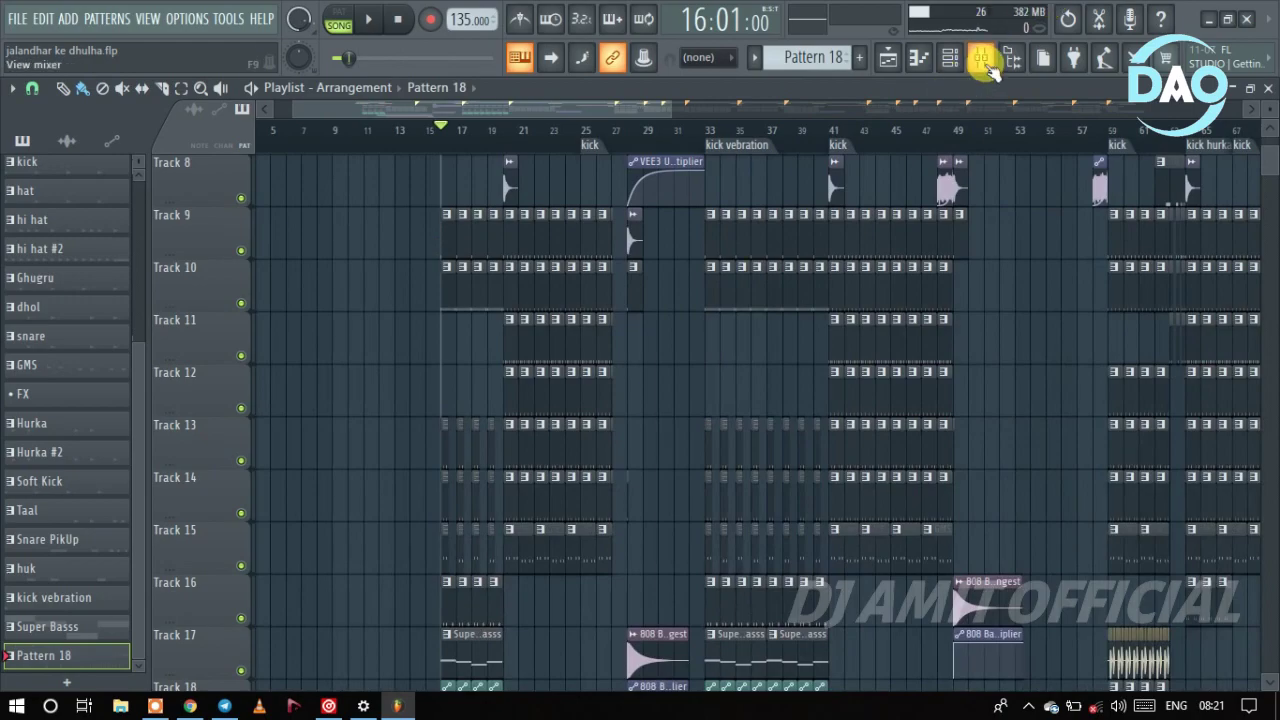
Step: Open the mixer and examine the effects chain on the song's insert 6
{"action": "left_click", "coordinate": [981, 57]}
{"action": "left_click_drag", "start_coordinate": [490, 295], "coordinate": [728, 163]}
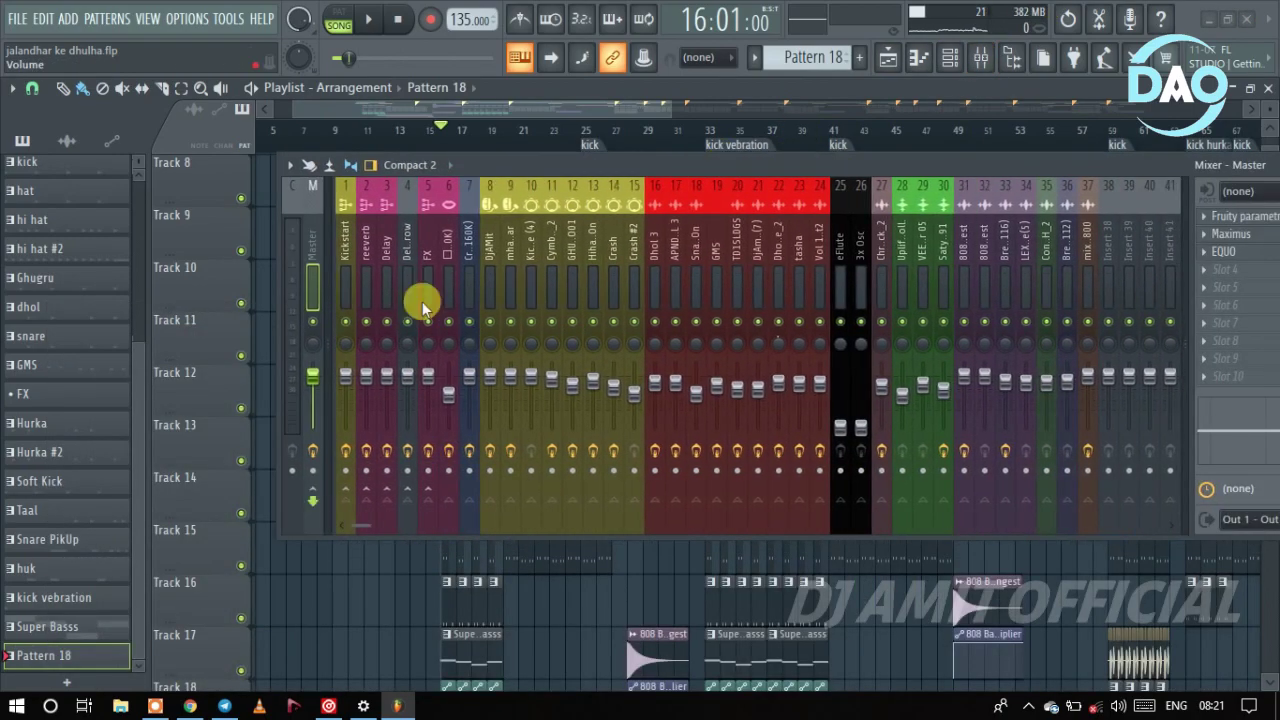
{"action": "left_click", "coordinate": [447, 250]}
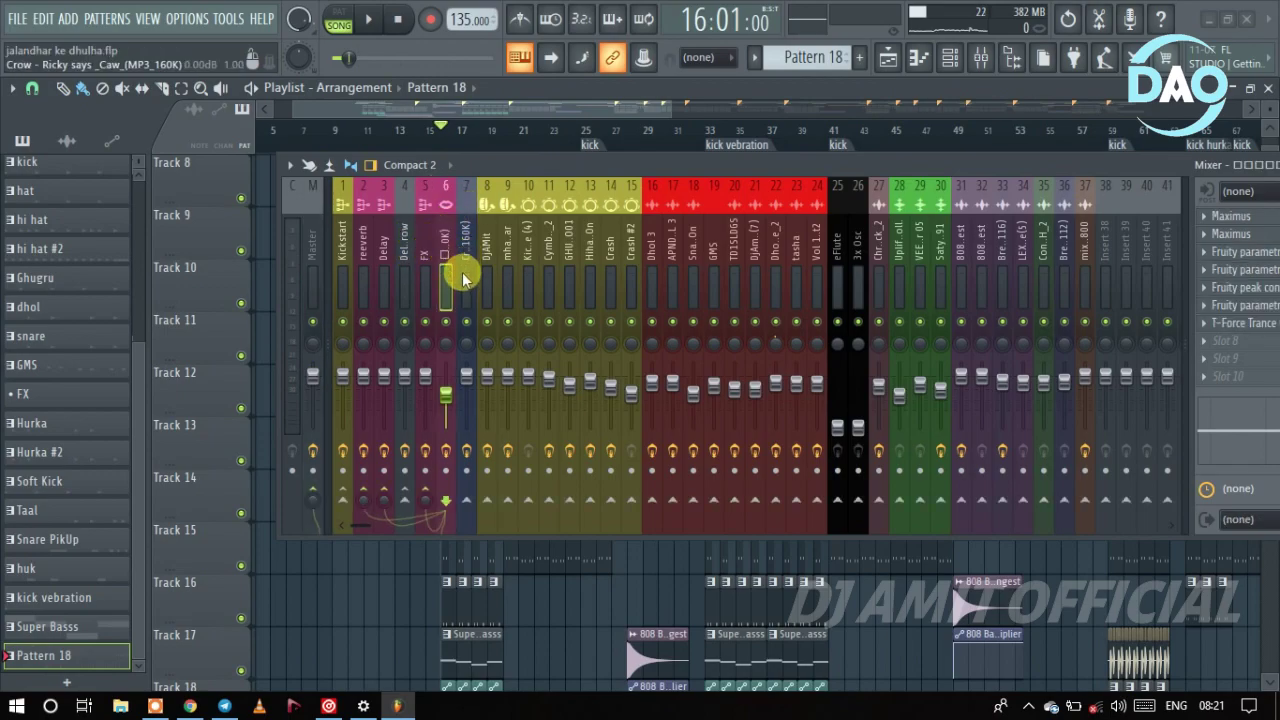
{"action": "left_click_drag", "start_coordinate": [613, 169], "coordinate": [555, 201]}
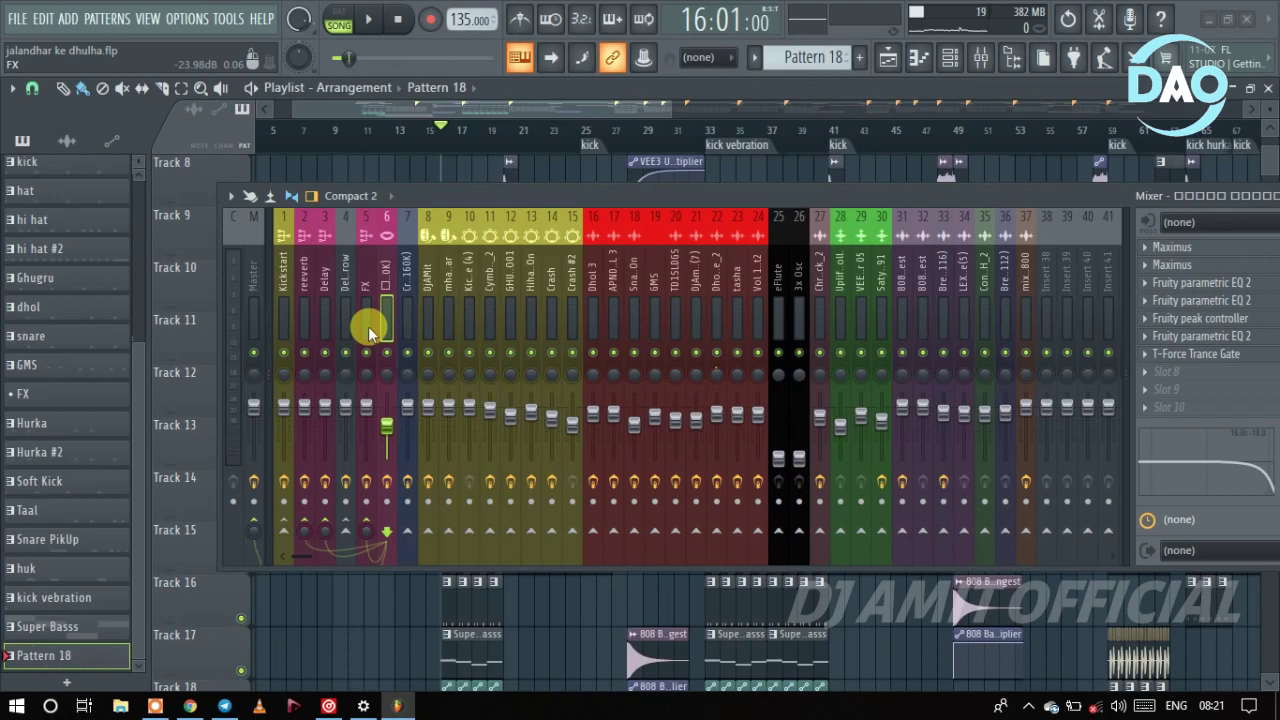
Step: Examine the Fruity Reeverb 2 settings on the reeverb insert and close the plugin
{"action": "left_click", "coordinate": [306, 290]}
{"action": "left_click_drag", "start_coordinate": [829, 196], "coordinate": [568, 237]}
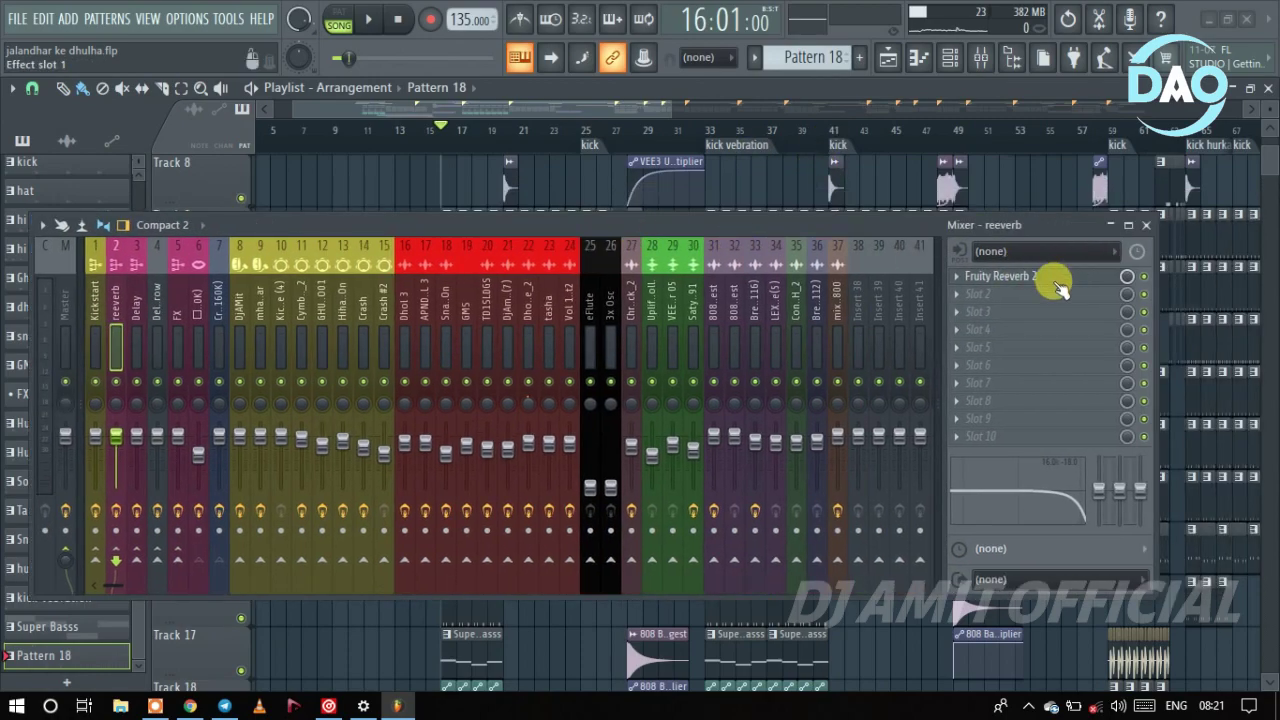
{"action": "left_click_drag", "start_coordinate": [897, 223], "coordinate": [897, 482]}
{"action": "left_click", "coordinate": [997, 533]}
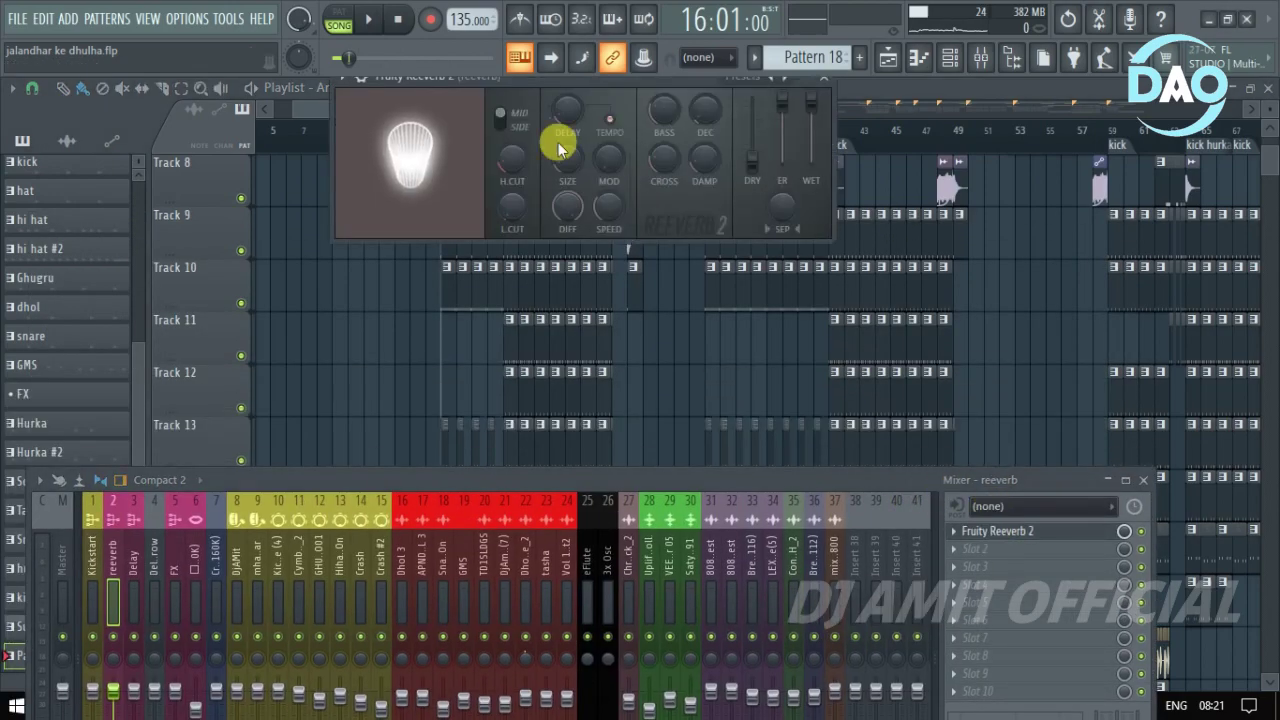
{"action": "left_click_drag", "start_coordinate": [675, 78], "coordinate": [697, 166]}
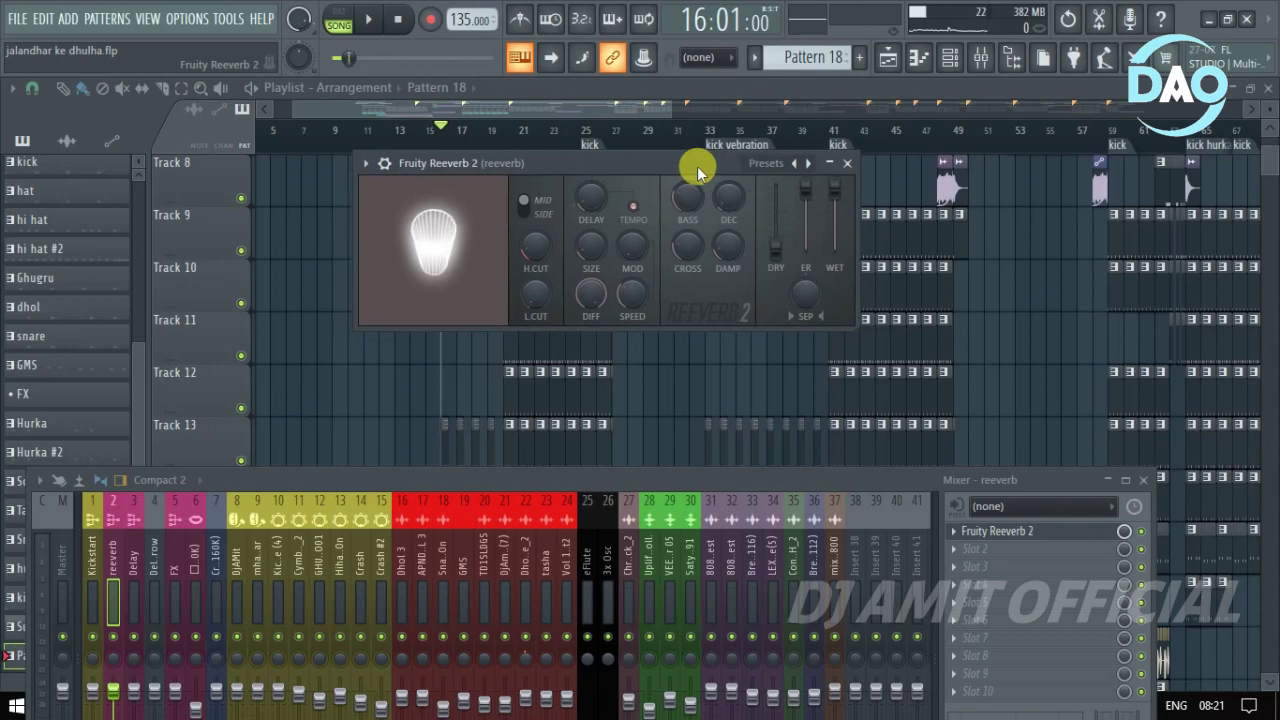
{"action": "left_click", "coordinate": [847, 163]}
Step: Check the song insert's send routing and open Fruity Delay 3 on the Delay insert to examine its settings
{"action": "left_click_drag", "start_coordinate": [498, 490], "coordinate": [548, 257]}
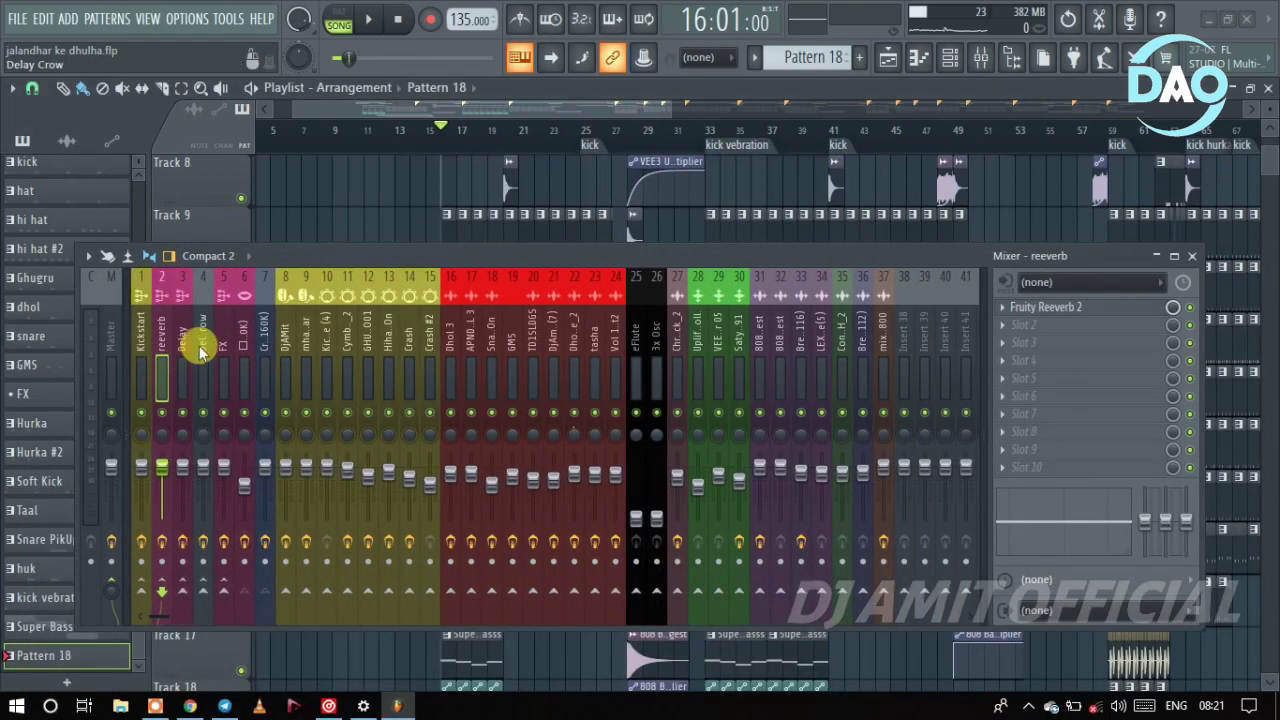
{"action": "left_click", "coordinate": [237, 338]}
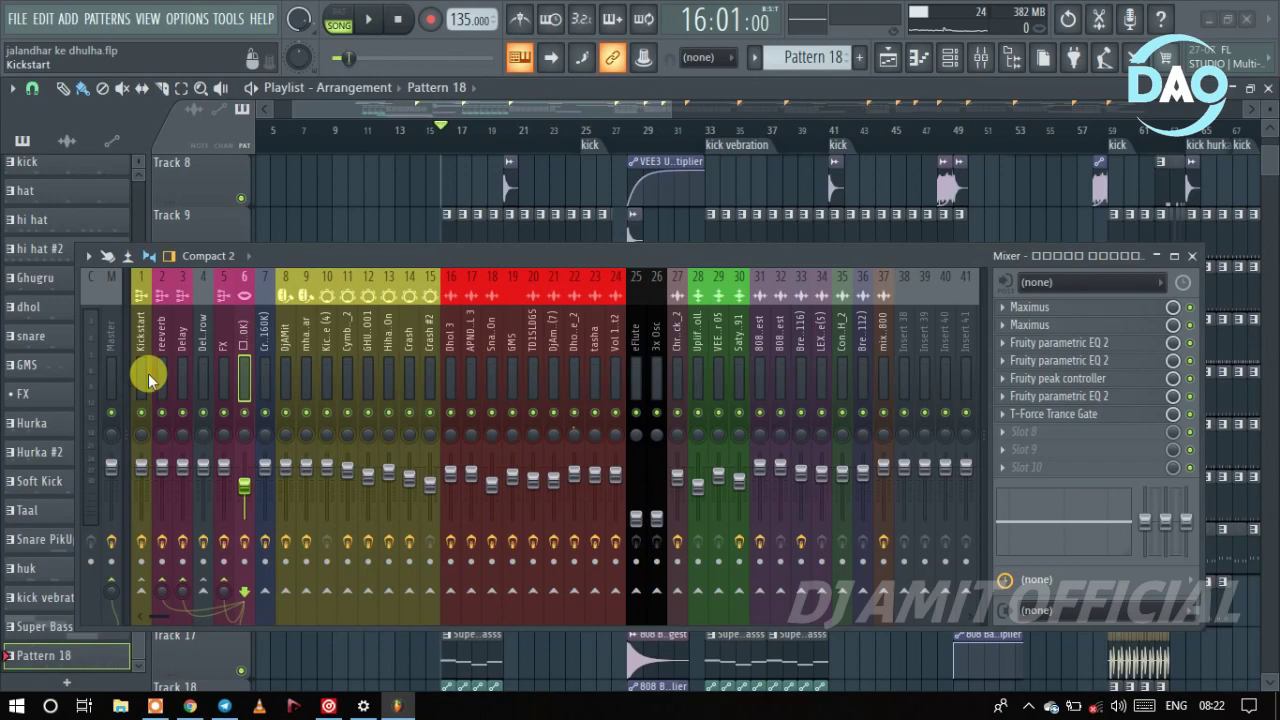
{"action": "left_click", "coordinate": [183, 355]}
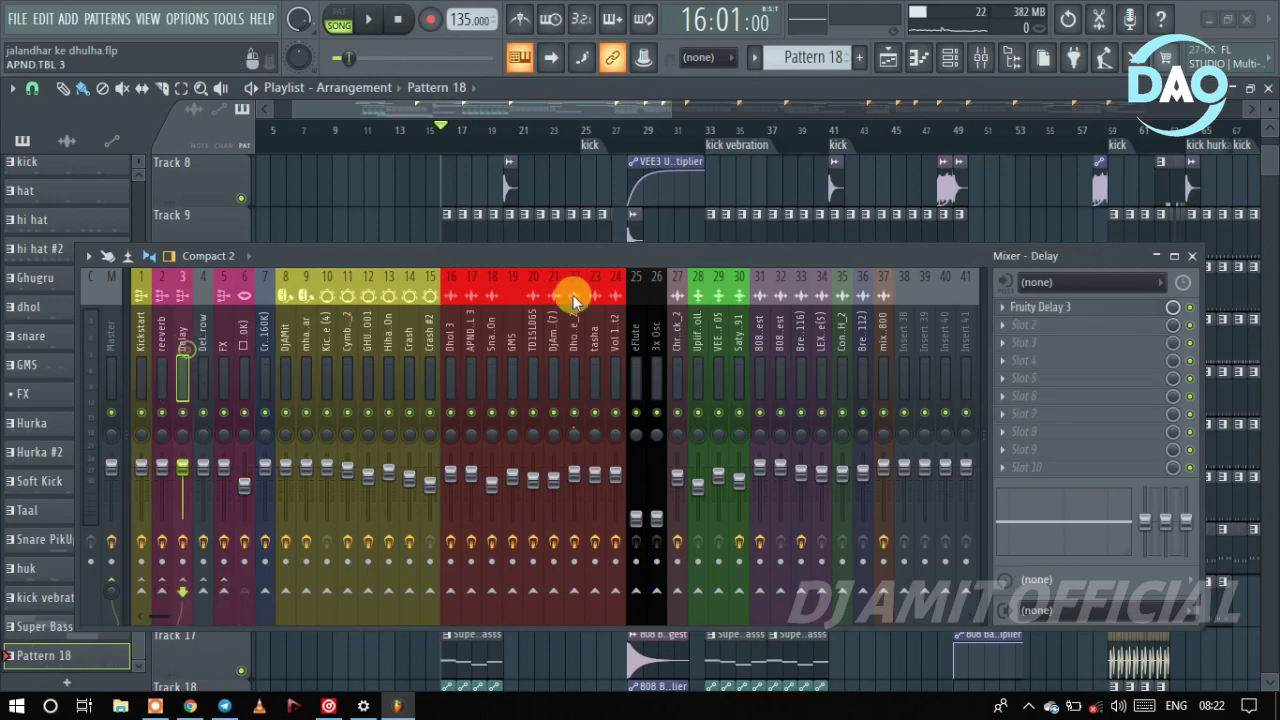
{"action": "left_click_drag", "start_coordinate": [742, 267], "coordinate": [706, 443]}
{"action": "left_click", "coordinate": [1051, 487]}
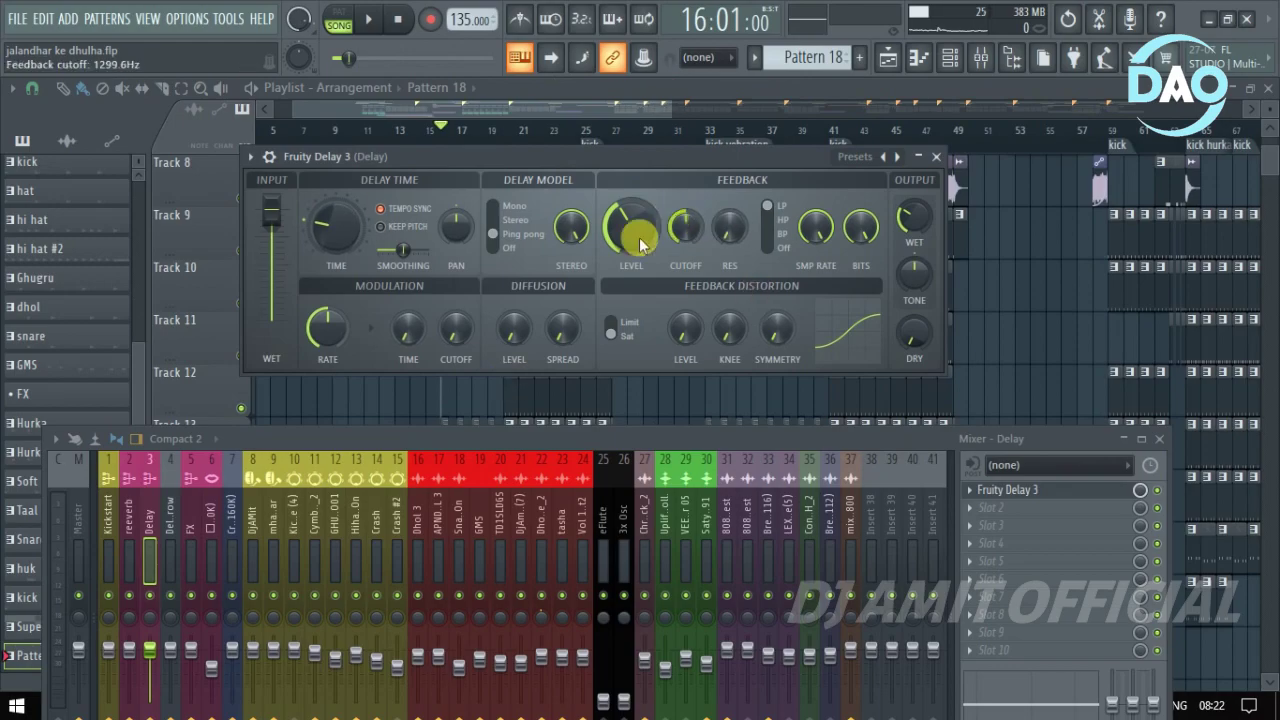
{"action": "left_click_drag", "start_coordinate": [529, 443], "coordinate": [579, 413]}
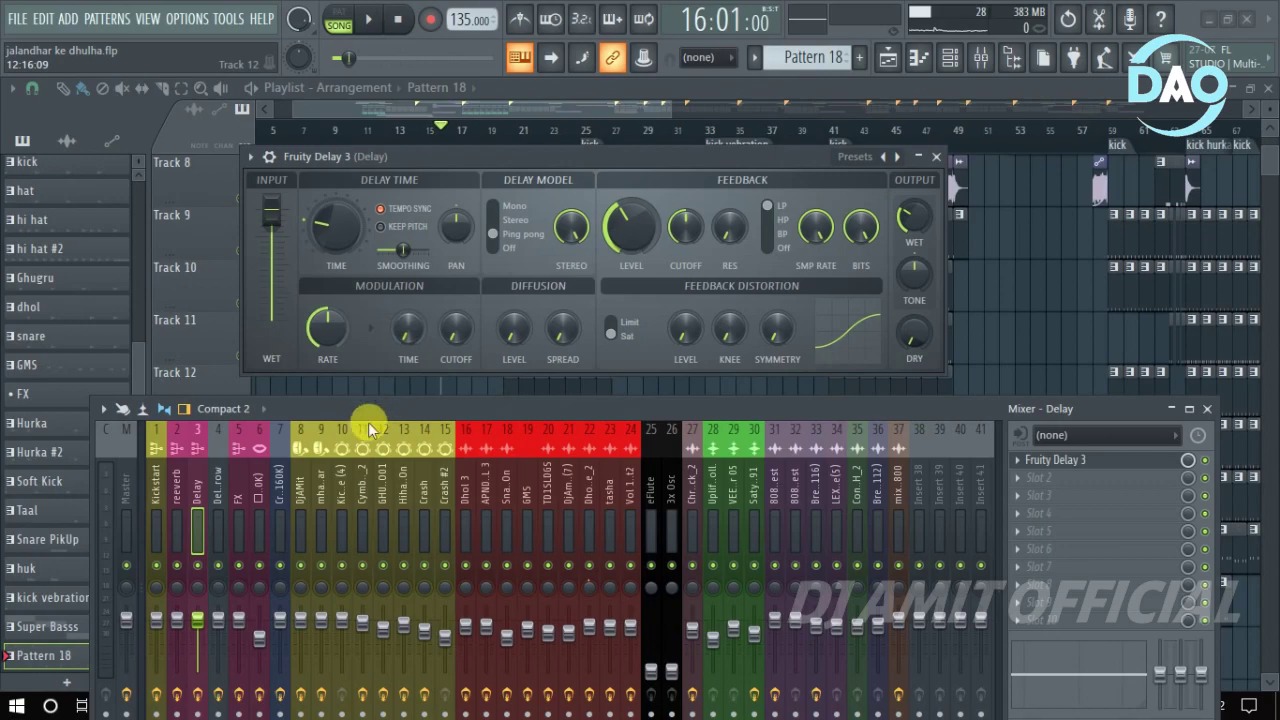
Step: Open the Fruity peak controller on the song's insert 6 and place it clear of the Fruity Delay 3 window
{"action": "left_click", "coordinate": [258, 510]}
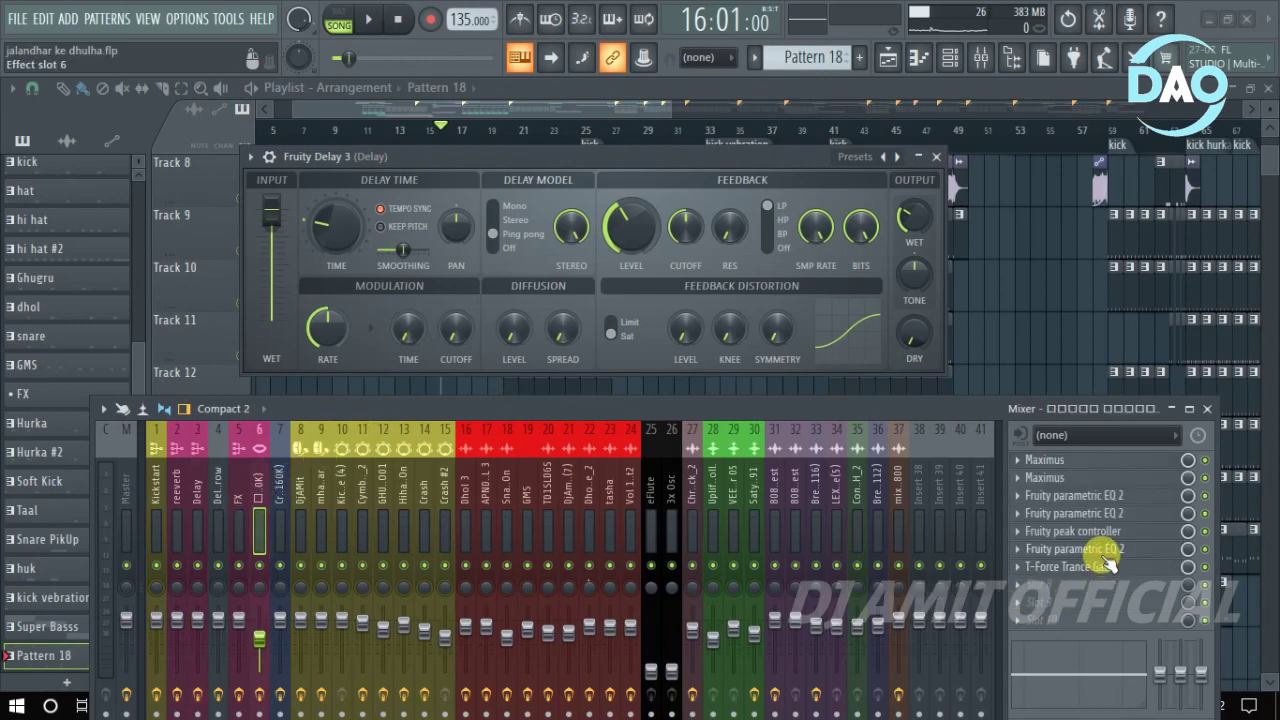
{"action": "left_click", "coordinate": [1097, 528]}
{"action": "left_click", "coordinate": [1100, 528]}
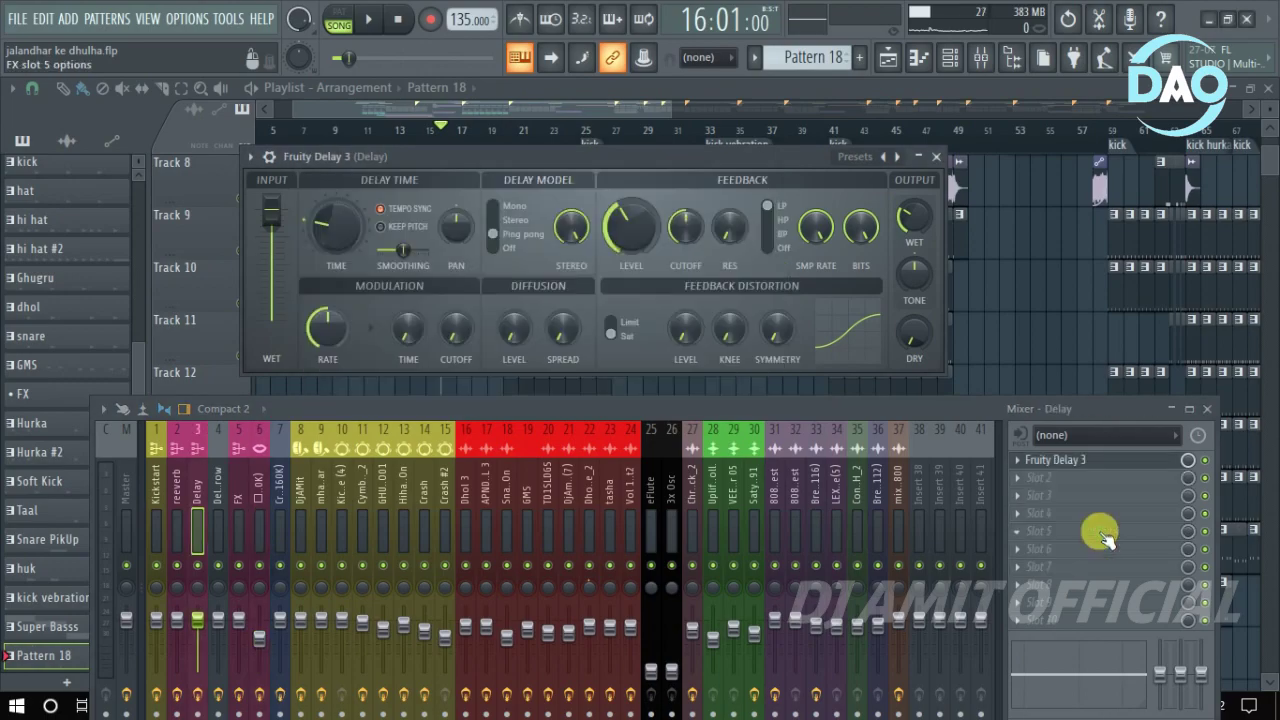
{"action": "left_click", "coordinate": [258, 505]}
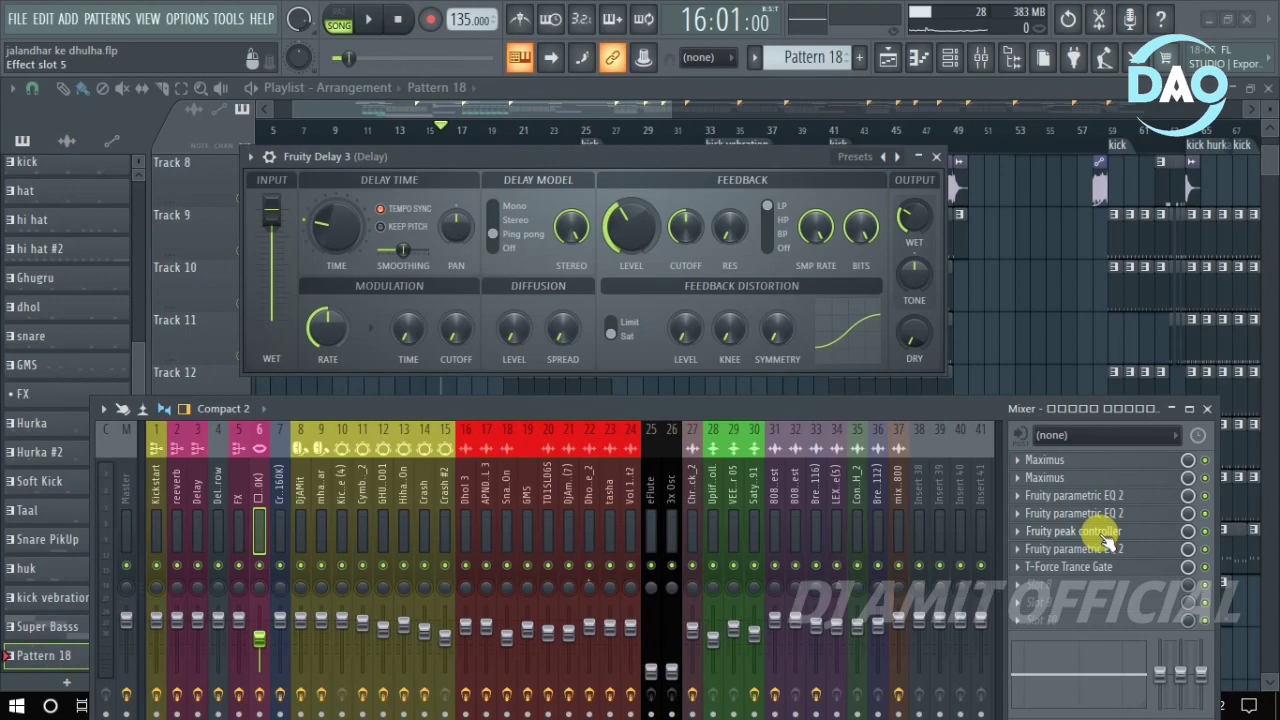
{"action": "left_click", "coordinate": [1125, 535]}
{"action": "left_click_drag", "start_coordinate": [600, 186], "coordinate": [745, 149]}
{"action": "left_click_drag", "start_coordinate": [505, 165], "coordinate": [630, 243]}
{"action": "left_click", "coordinate": [570, 231]}
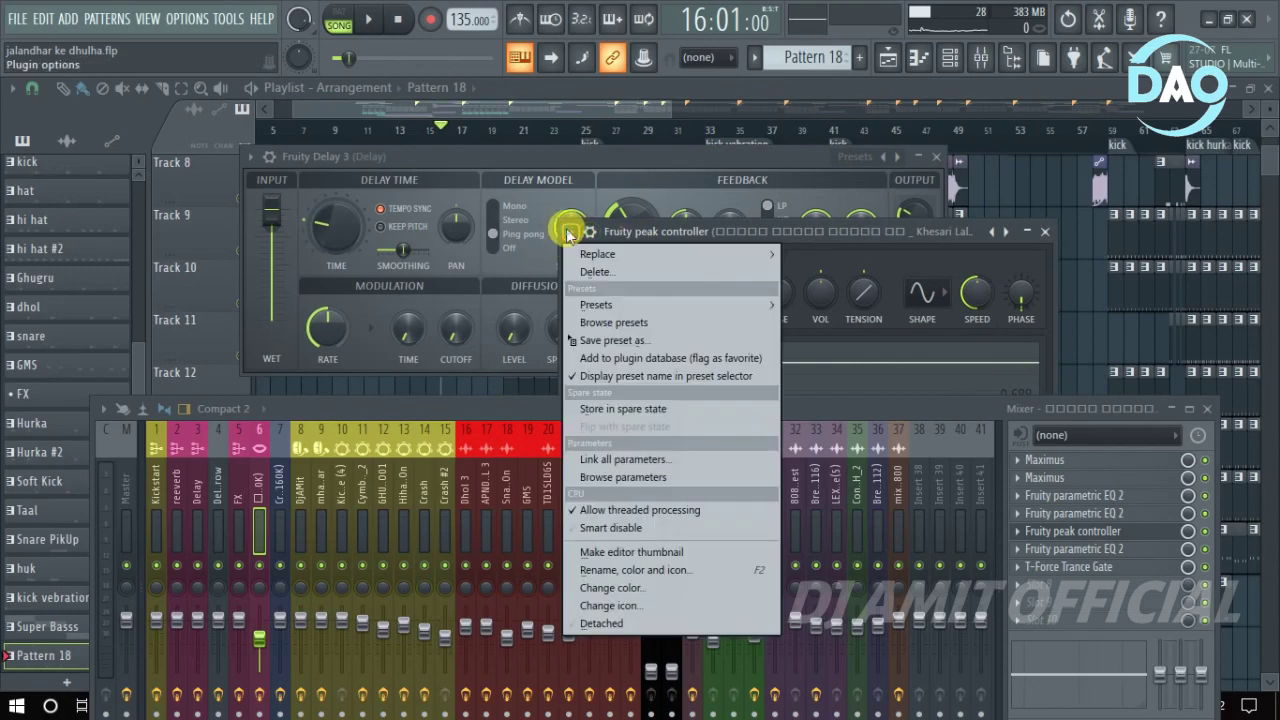
{"action": "left_click", "coordinate": [300, 205]}
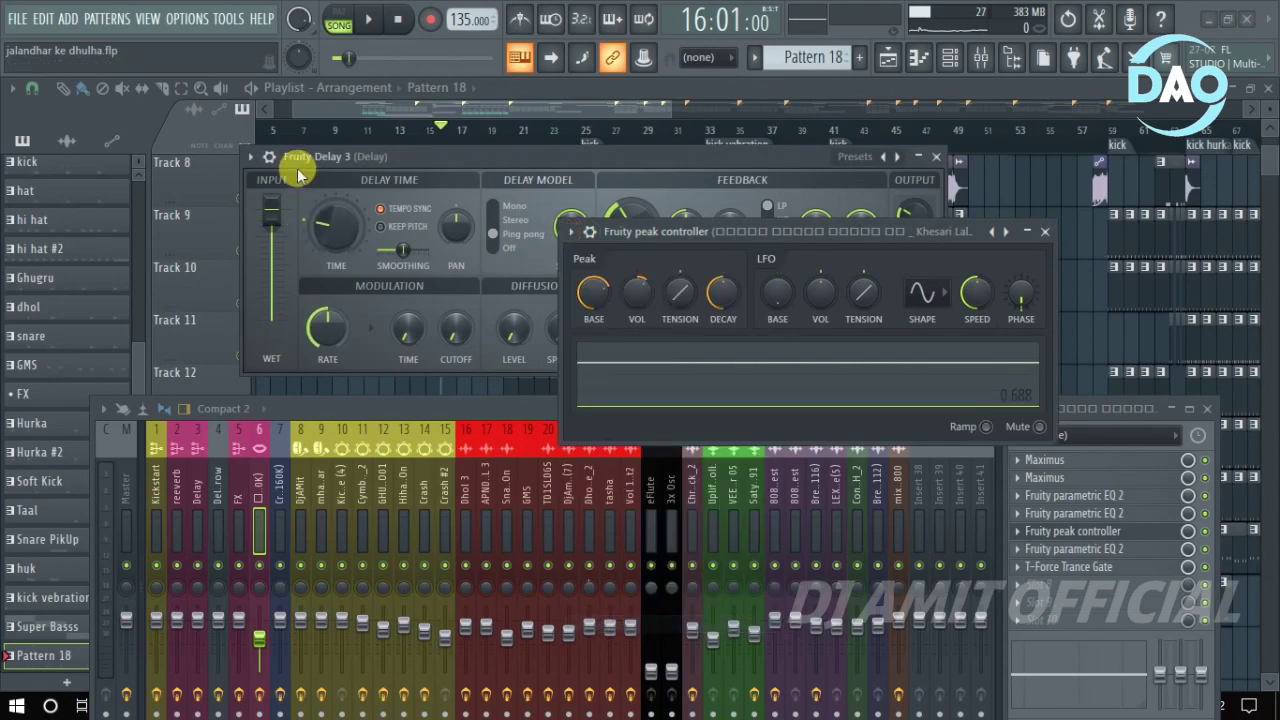
{"action": "left_click", "coordinate": [249, 156]}
{"action": "key", "text": "Escape"}
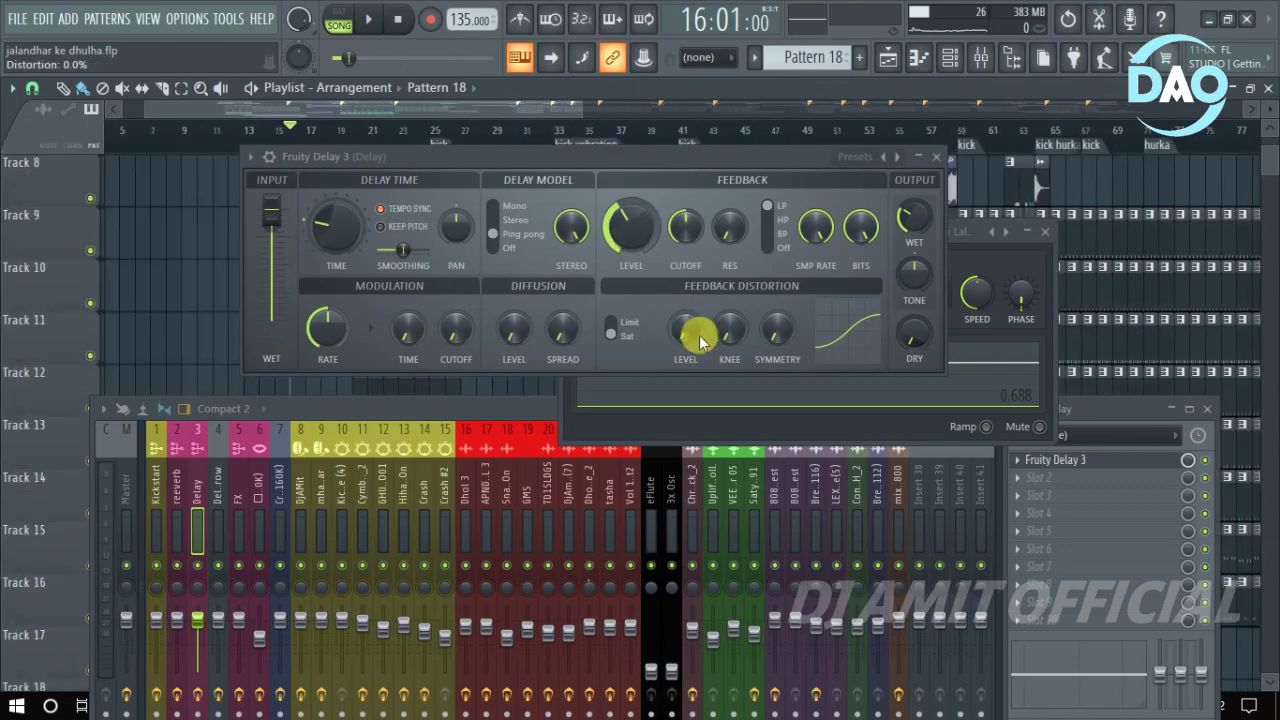
Step: Lower the mixer and move the Fruity Delay 3 and Fruity peak controller windows off the upper playlist tracks
{"action": "left_click_drag", "start_coordinate": [509, 409], "coordinate": [540, 704]}
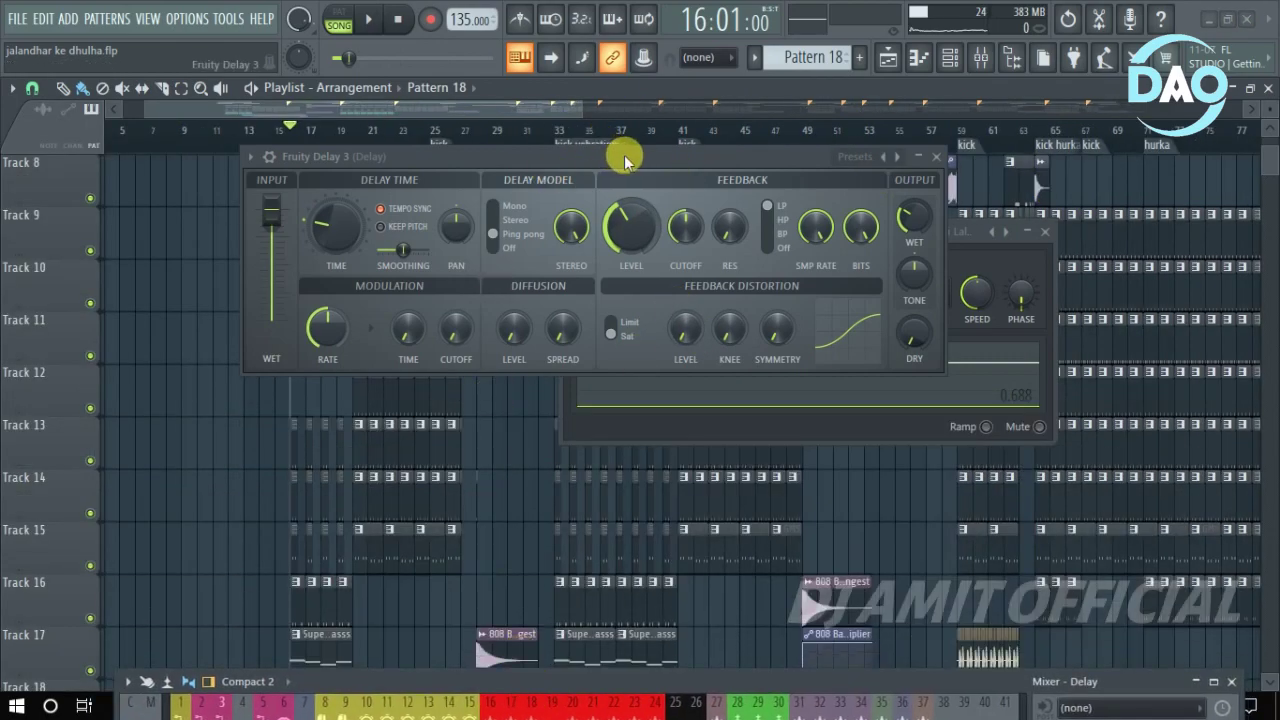
{"action": "left_click_drag", "start_coordinate": [614, 152], "coordinate": [500, 363]}
{"action": "left_click_drag", "start_coordinate": [903, 240], "coordinate": [1045, 433]}
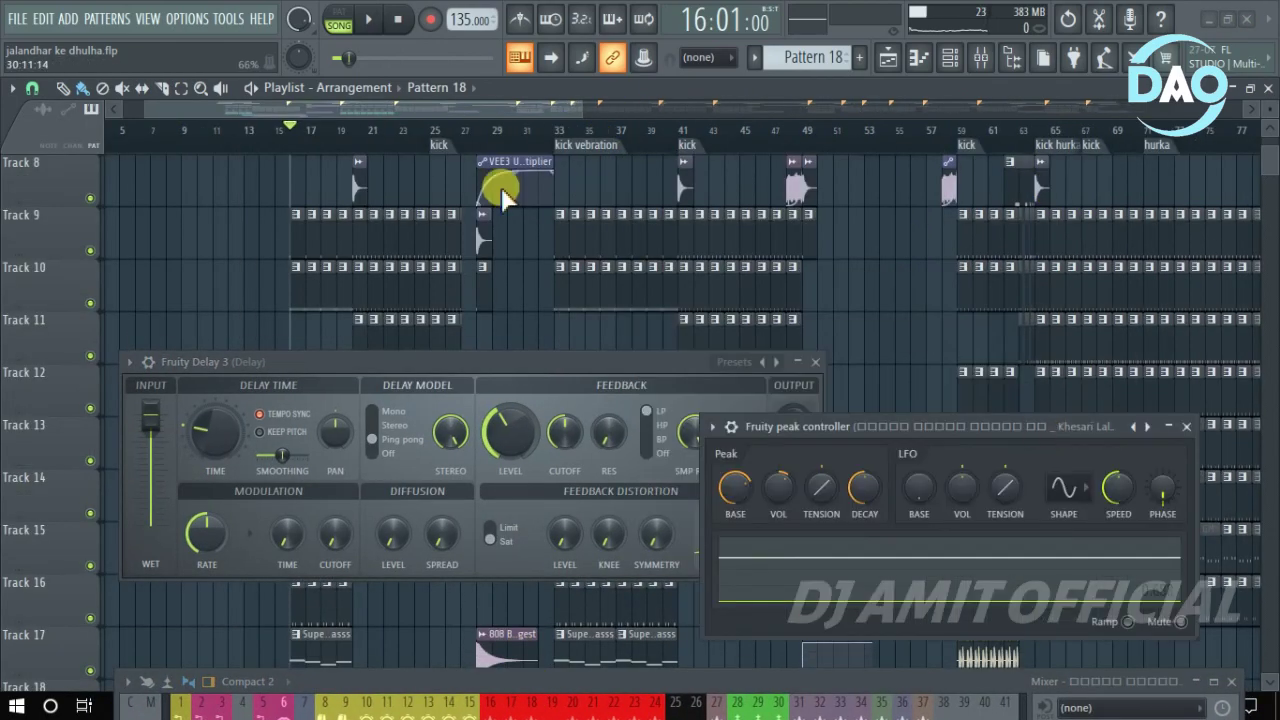
Step: Place the playhead at bar 40 and leave only tracks 1, 2 and 3 unmuted
{"action": "scroll", "coordinate": [500, 195], "scroll_direction": "up", "scroll_amount": 4}
{"action": "left_click", "coordinate": [745, 128]}
{"action": "right_click", "coordinate": [90, 303]}
{"action": "left_click", "coordinate": [90, 250]}
{"action": "left_click", "coordinate": [90, 198]}
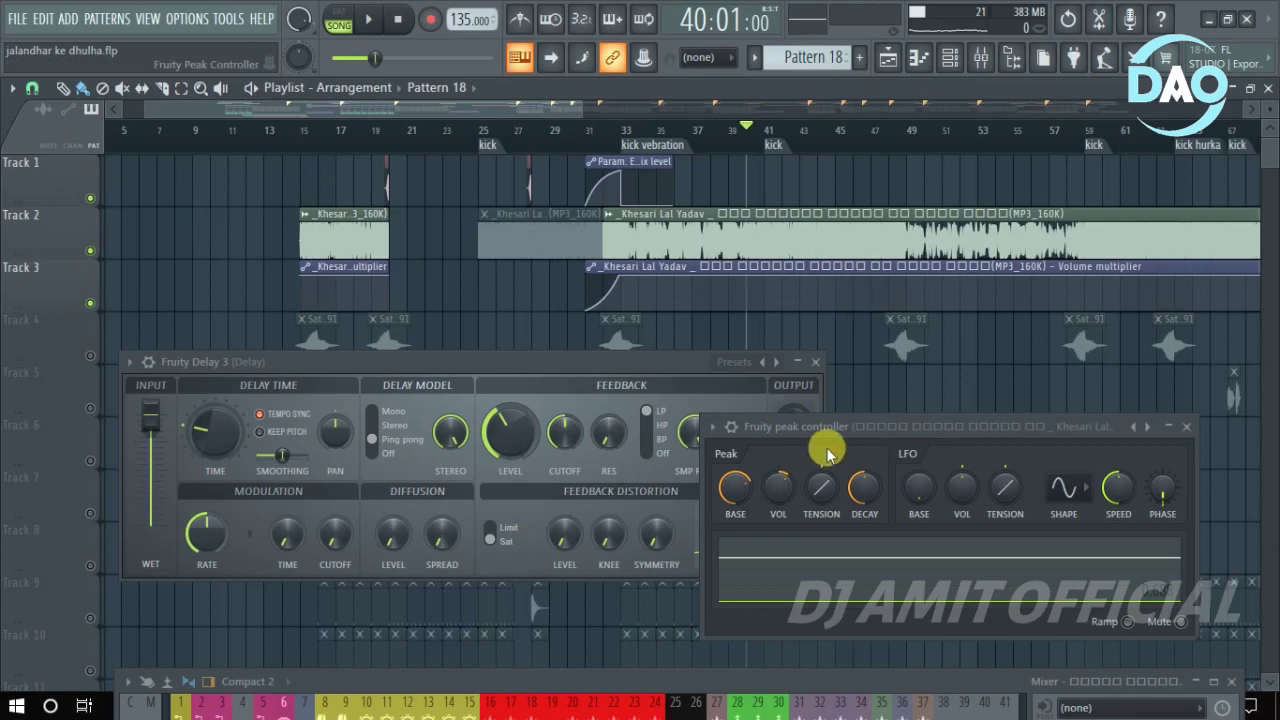
Step: Arrange Fruity Delay 3 and the peak controller side by side, and play from bar 40 to watch the delay's output wet level respond
{"action": "left_click_drag", "start_coordinate": [903, 426], "coordinate": [915, 360]}
{"action": "left_click_drag", "start_coordinate": [628, 364], "coordinate": [512, 350]}
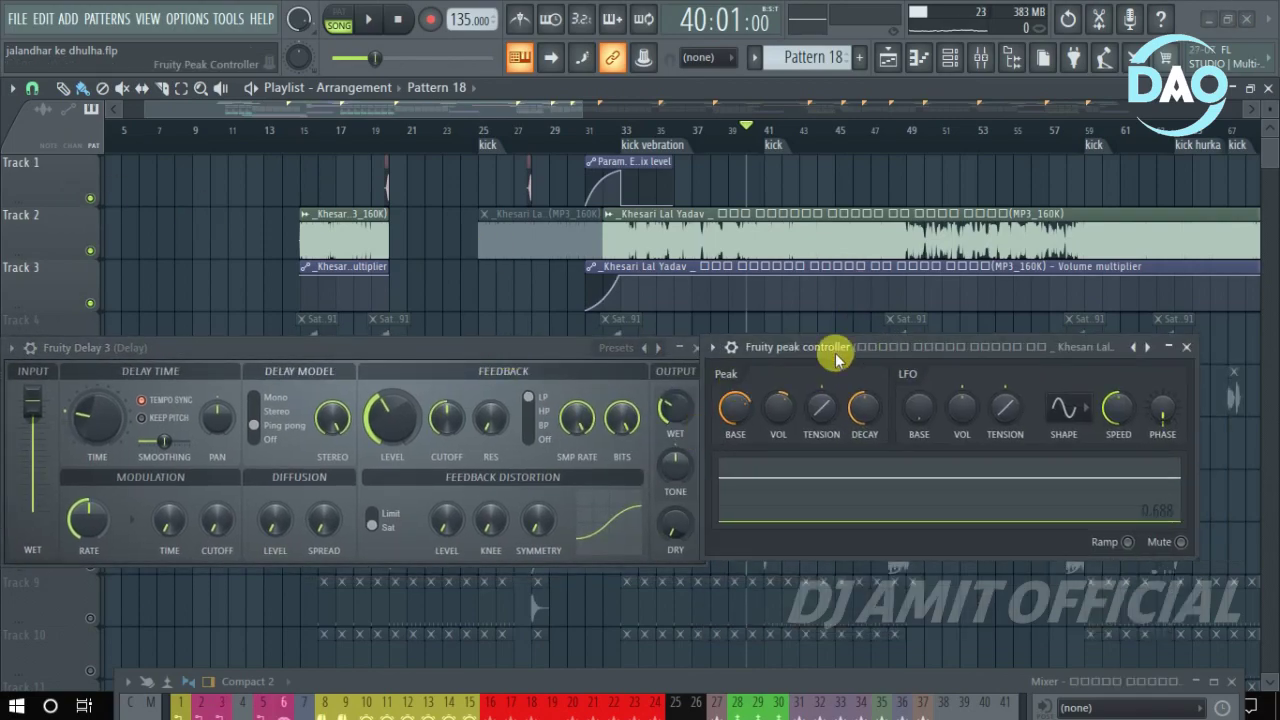
{"action": "left_click_drag", "start_coordinate": [829, 349], "coordinate": [864, 332]}
{"action": "left_click_drag", "start_coordinate": [675, 408], "coordinate": [684, 404]}
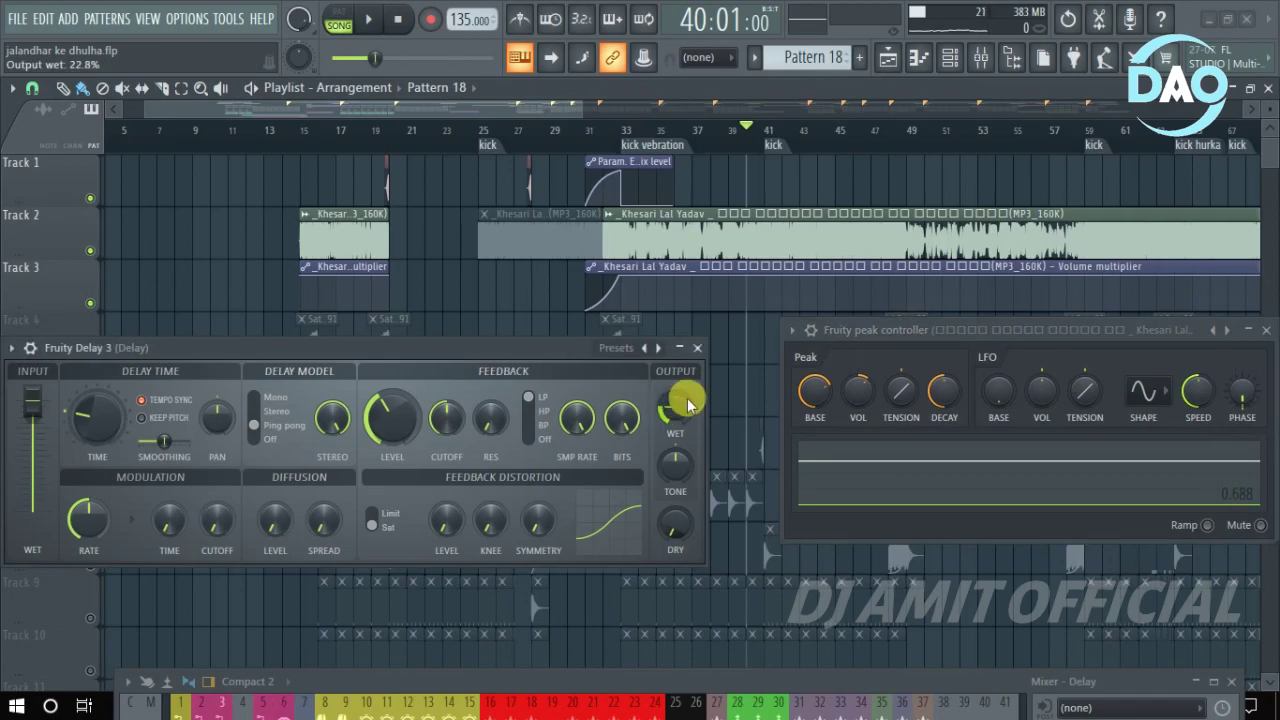
{"action": "left_click_drag", "start_coordinate": [1006, 337], "coordinate": [943, 383]}
{"action": "key", "text": "space"}
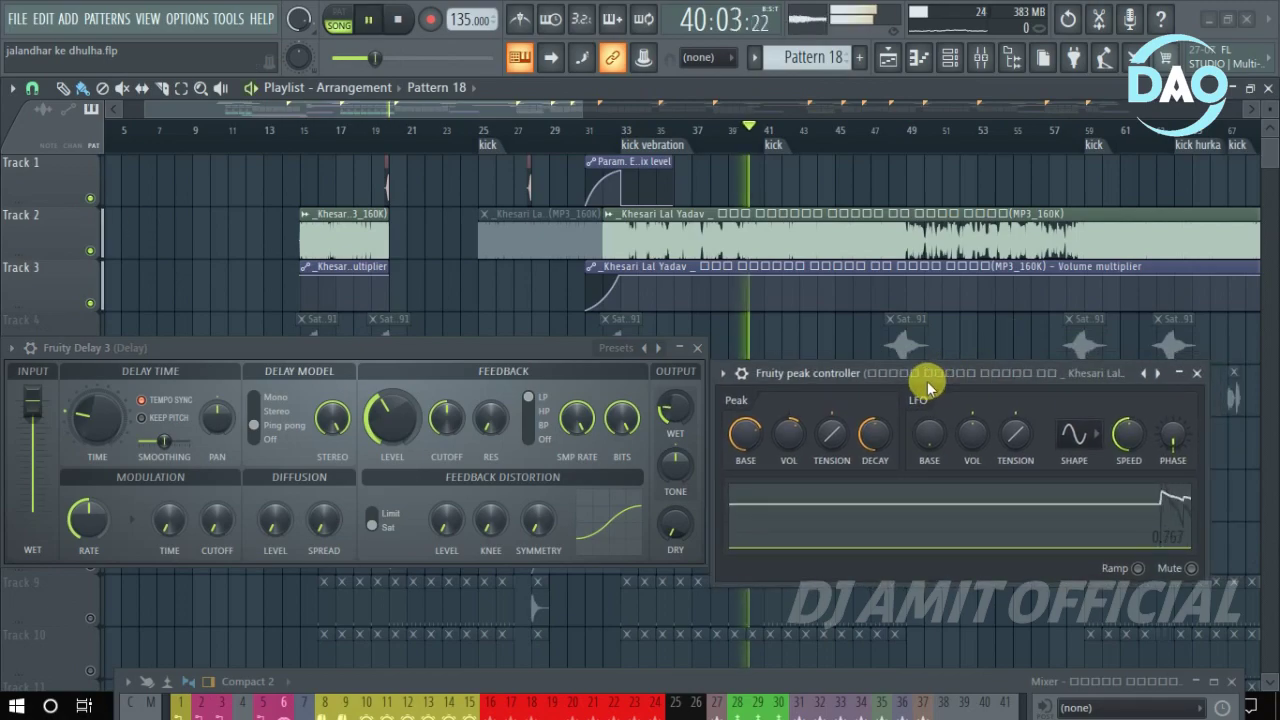
{"action": "key", "text": "space"}
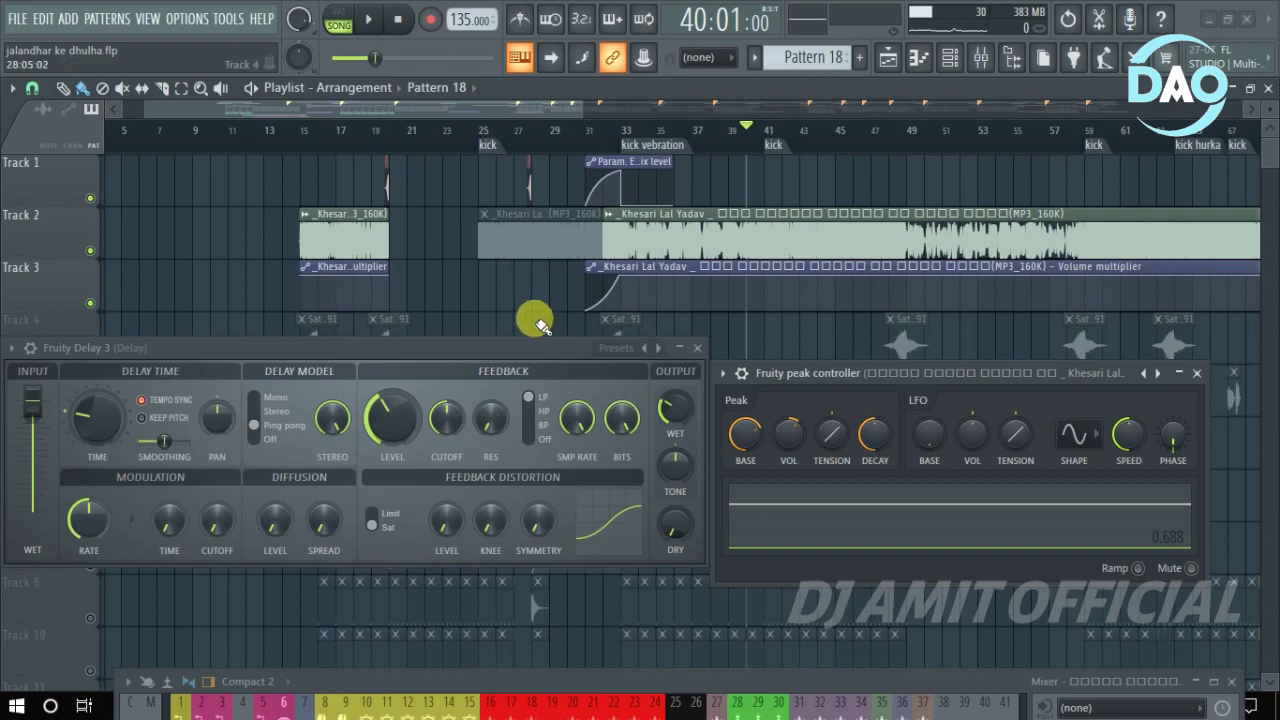
Step: Shift the Fruity Delay 3 window clear of the track 4 clips and play from bar 40 to examine its output wet knob
{"action": "left_click_drag", "start_coordinate": [530, 350], "coordinate": [528, 369]}
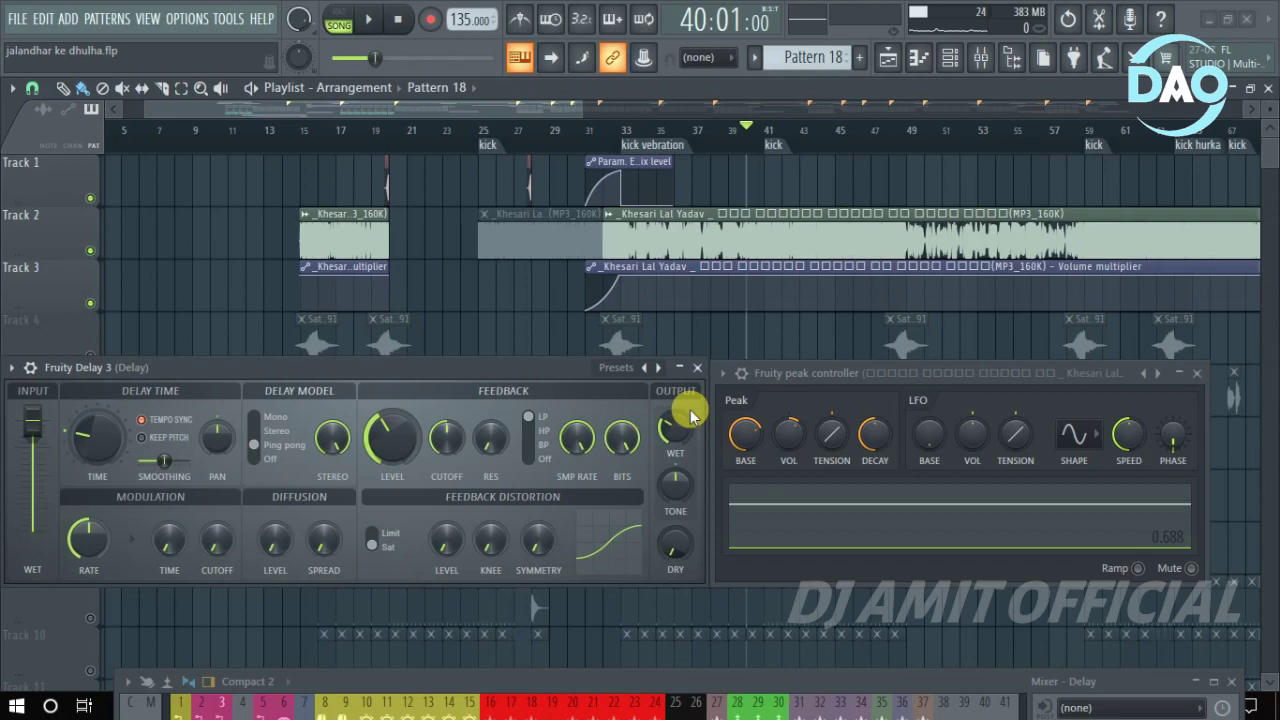
{"action": "key", "text": "space"}
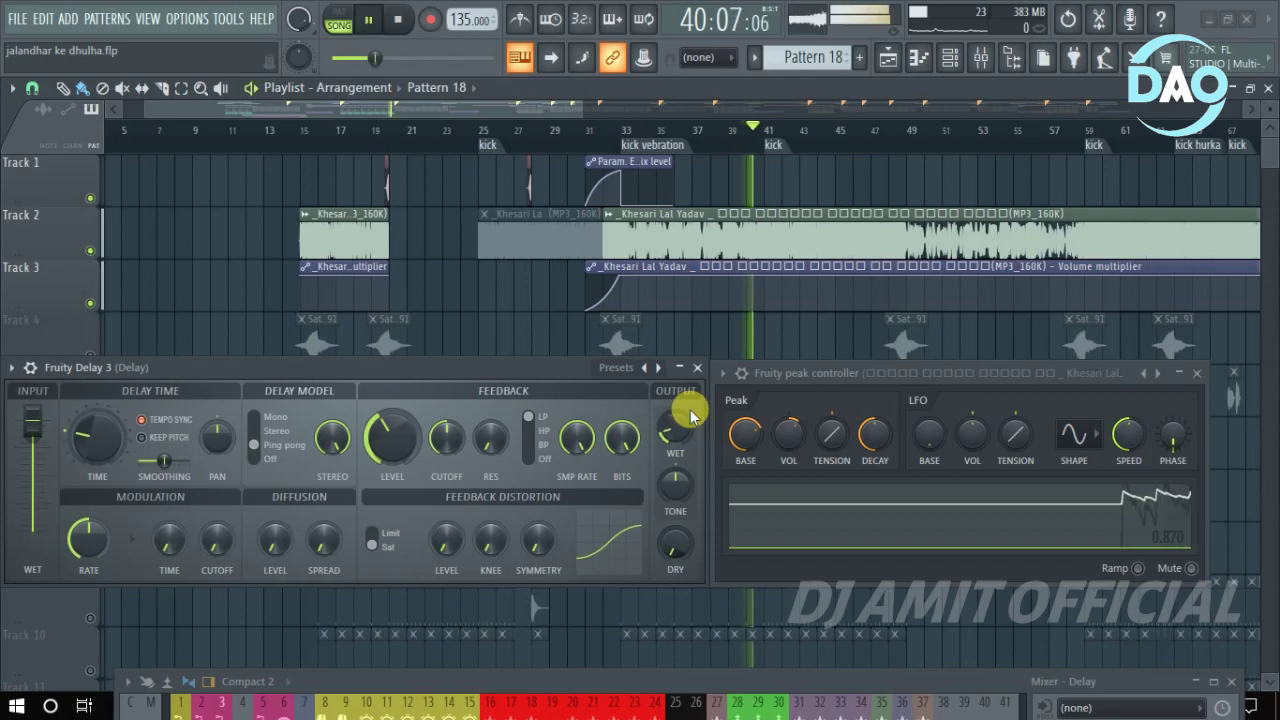
{"action": "left_click_drag", "start_coordinate": [695, 425], "coordinate": [664, 430]}
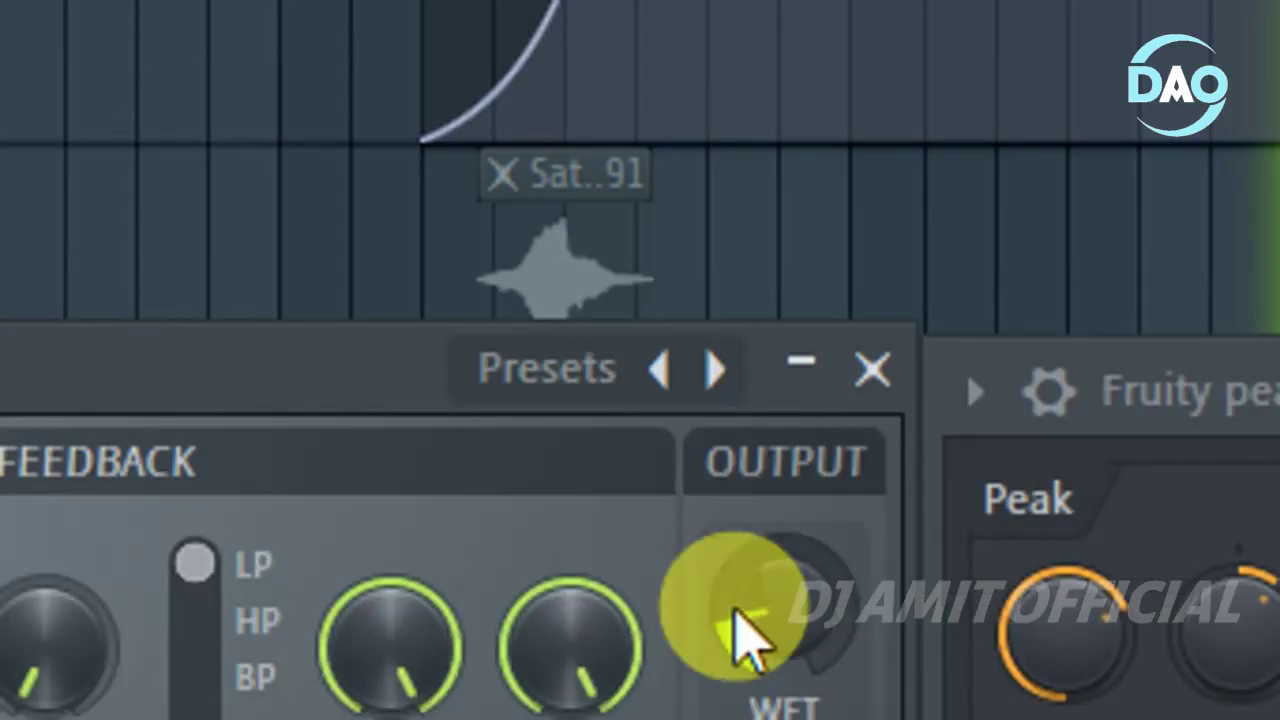
{"action": "left_click_drag", "start_coordinate": [737, 610], "coordinate": [738, 714]}
{"action": "left_click_drag", "start_coordinate": [826, 608], "coordinate": [826, 608]}
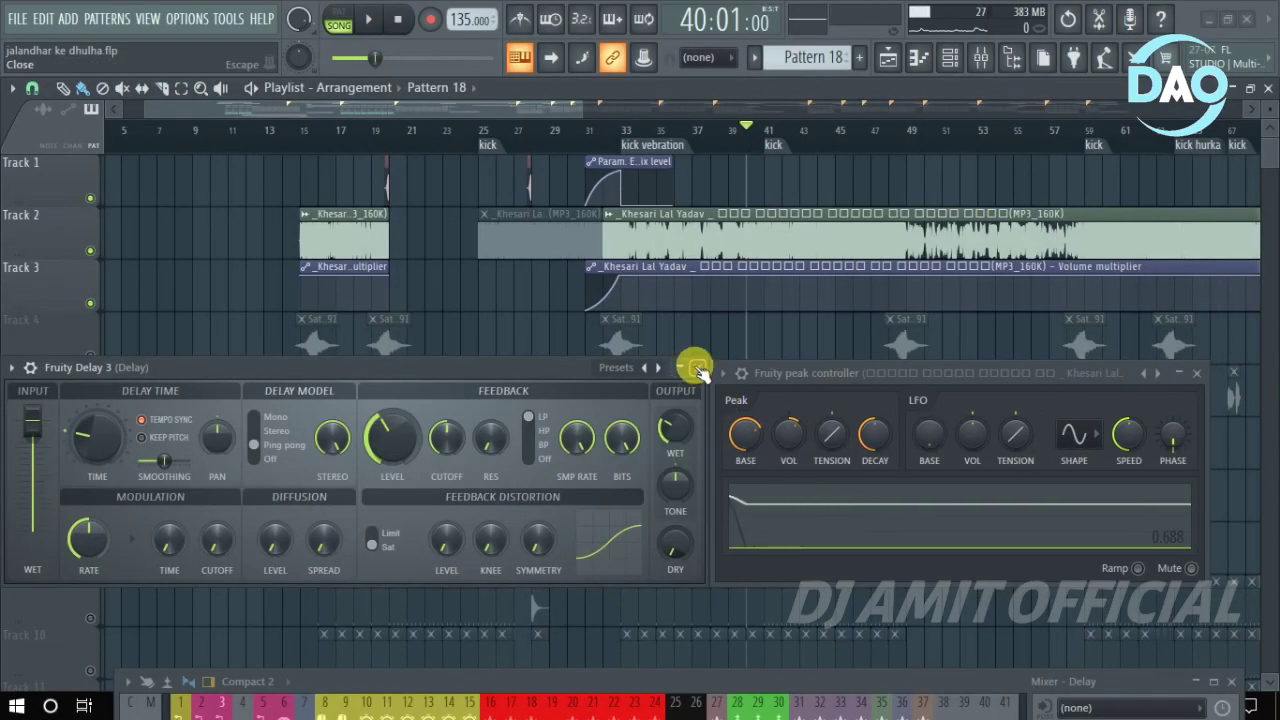
Step: Close the Fruity Delay 3 and Fruity peak controller windows and bring the full mixer back into view
{"action": "left_click", "coordinate": [697, 368]}
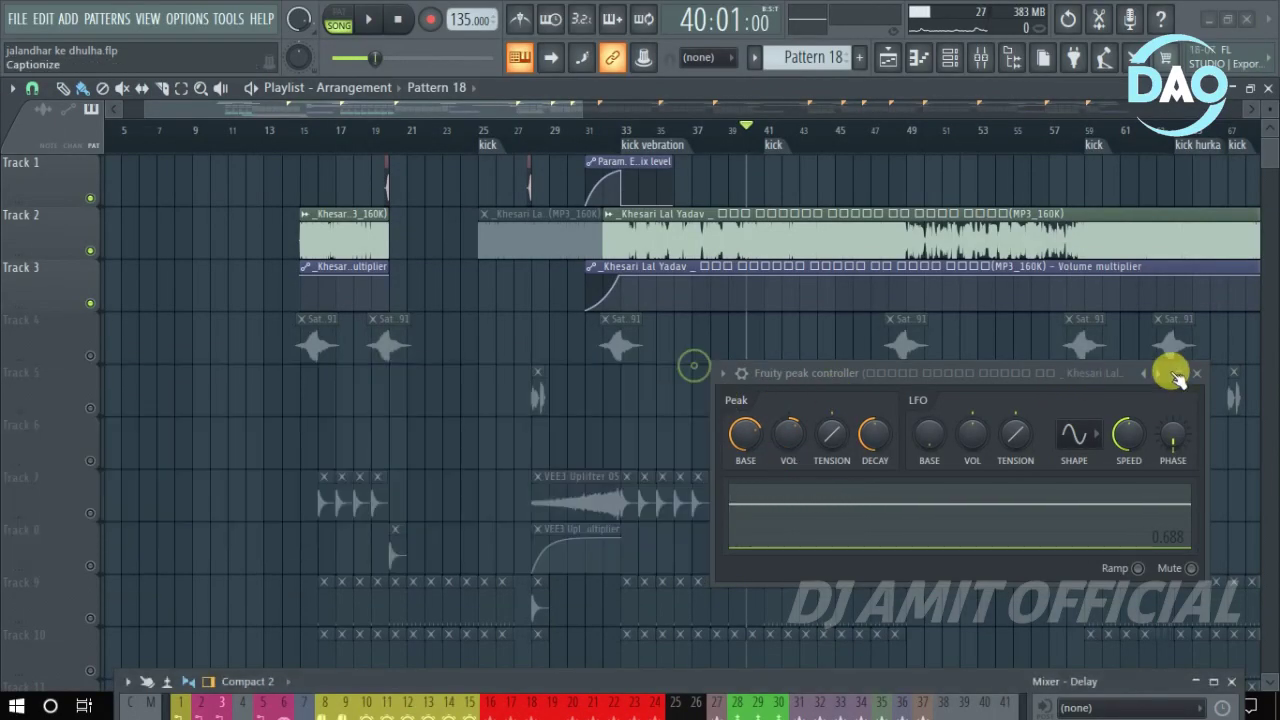
{"action": "left_click", "coordinate": [1197, 372]}
{"action": "key", "text": "F9"}
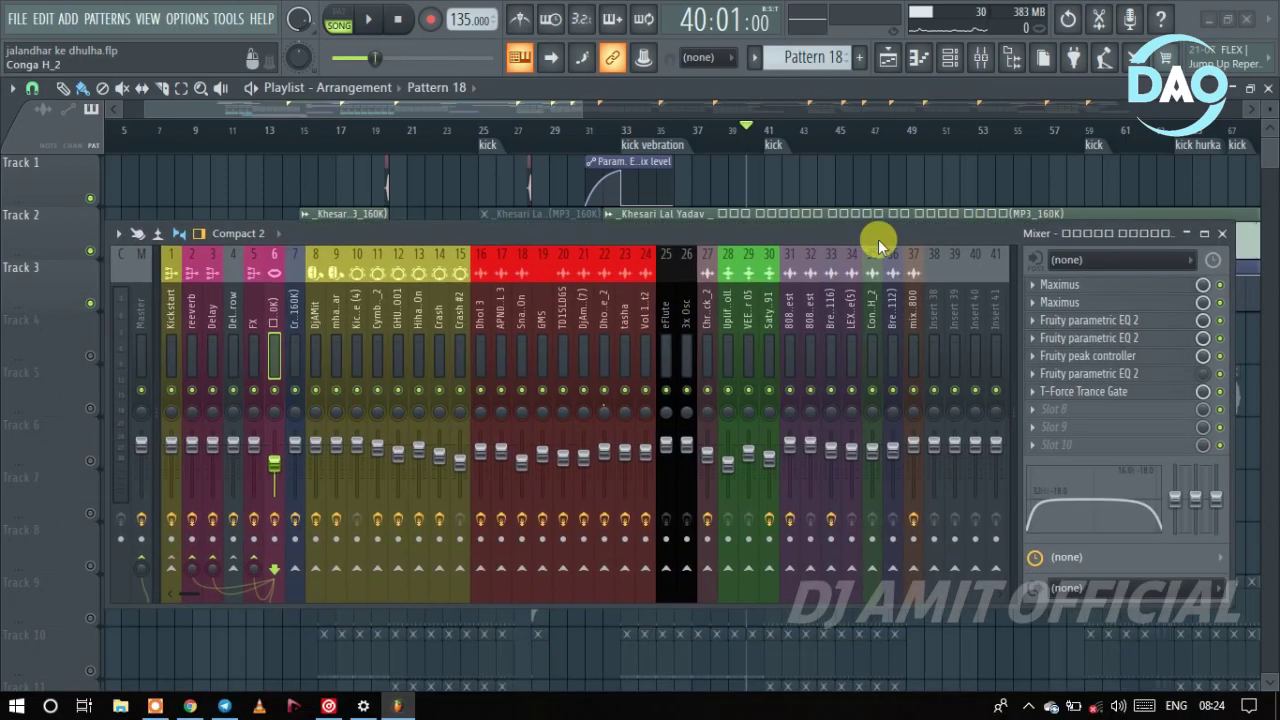
Step: Select the FX insert 5, lower the mixer, and open its Effector plugin in the middle of the workspace to view its reverb settings
{"action": "left_click", "coordinate": [261, 345]}
{"action": "left_click_drag", "start_coordinate": [995, 241], "coordinate": [995, 572]}
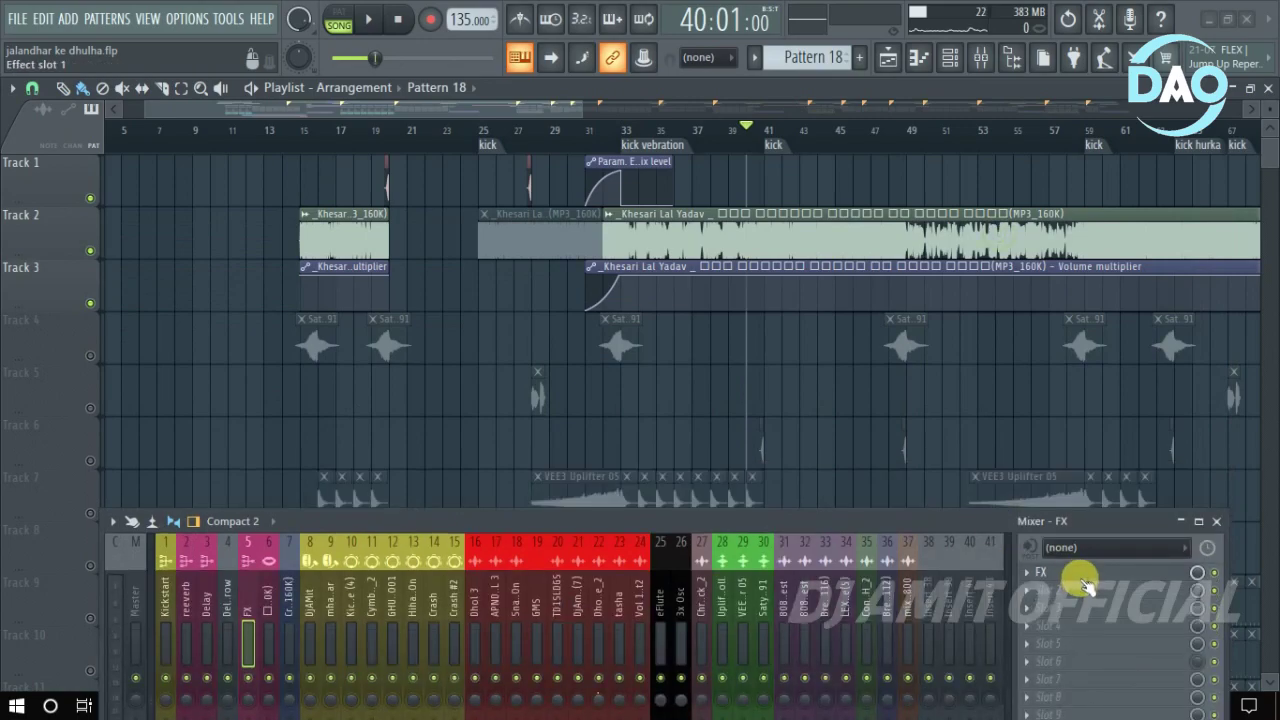
{"action": "left_click", "coordinate": [1109, 568]}
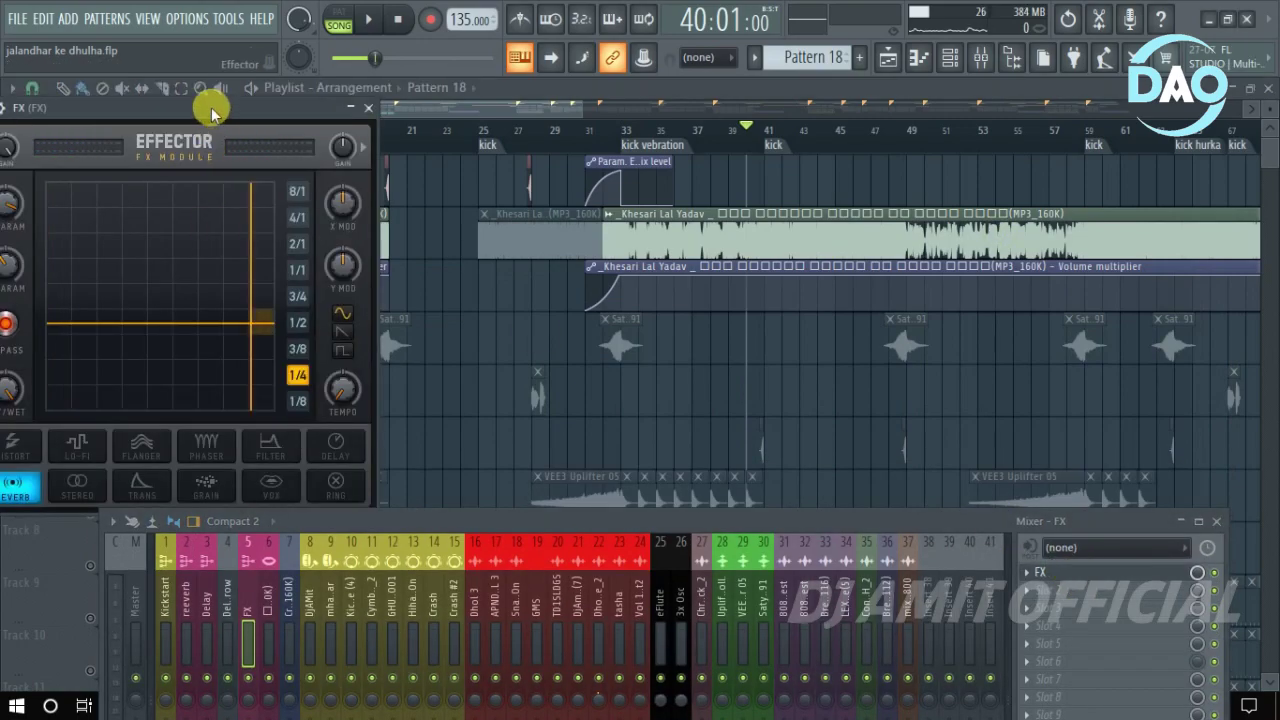
{"action": "left_click_drag", "start_coordinate": [213, 106], "coordinate": [576, 87]}
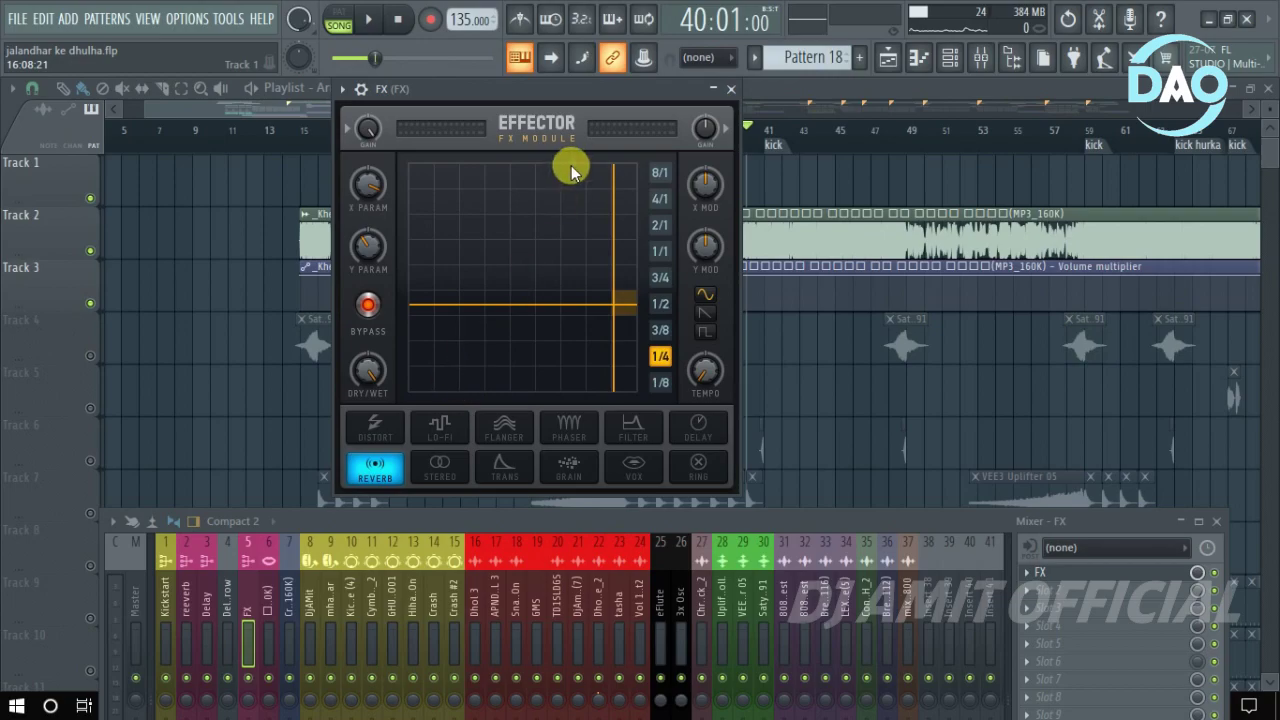
Step: Close the Effector and mixer windows so that only the playlist arrangement is shown
{"action": "left_click", "coordinate": [731, 89]}
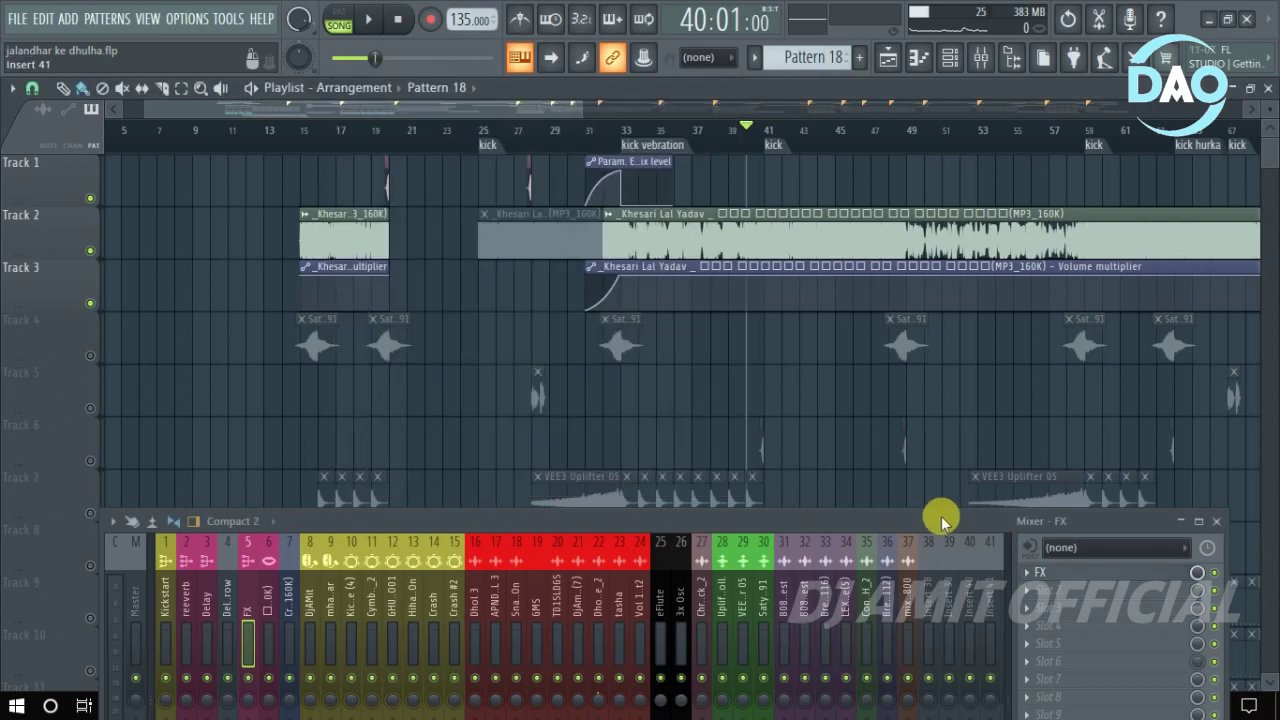
{"action": "left_click_drag", "start_coordinate": [943, 514], "coordinate": [1166, 409]}
{"action": "left_click", "coordinate": [1138, 412]}
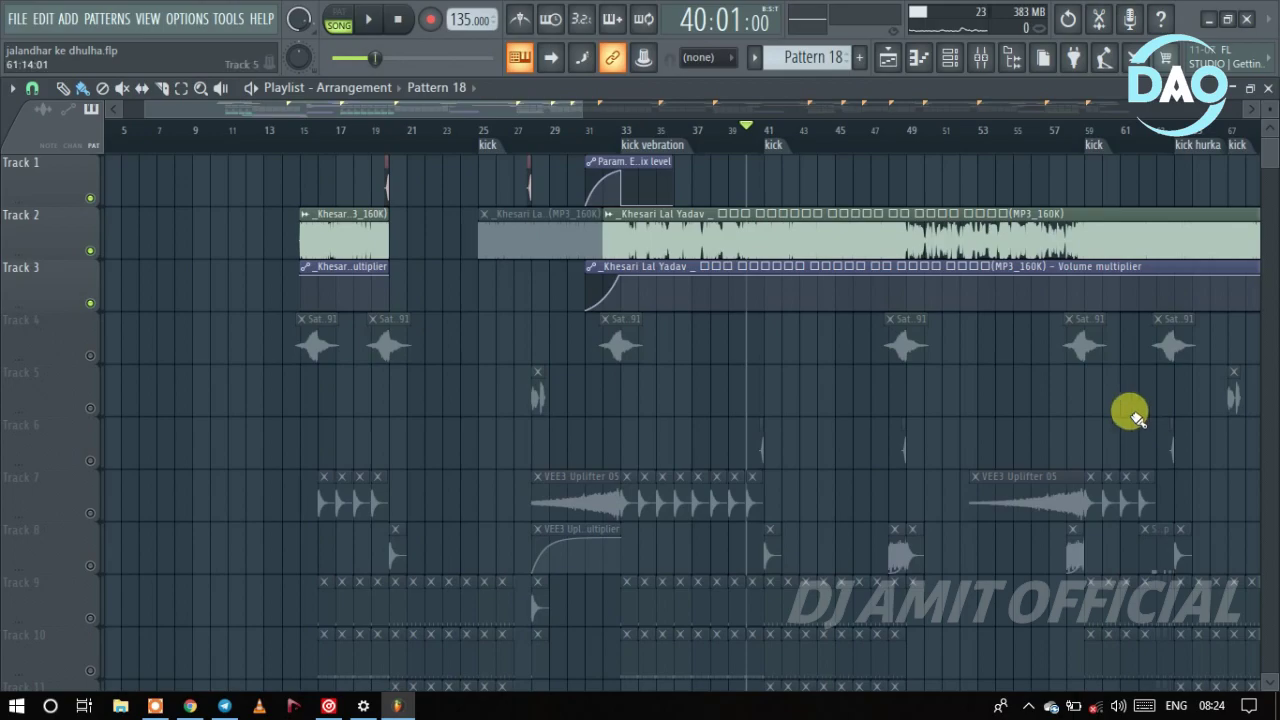
{"action": "scroll", "coordinate": [657, 409], "scroll_direction": "down", "scroll_amount": 3, "text": "ctrl"}
{"action": "scroll", "coordinate": [493, 457], "scroll_direction": "up", "scroll_amount": 3, "text": "ctrl"}
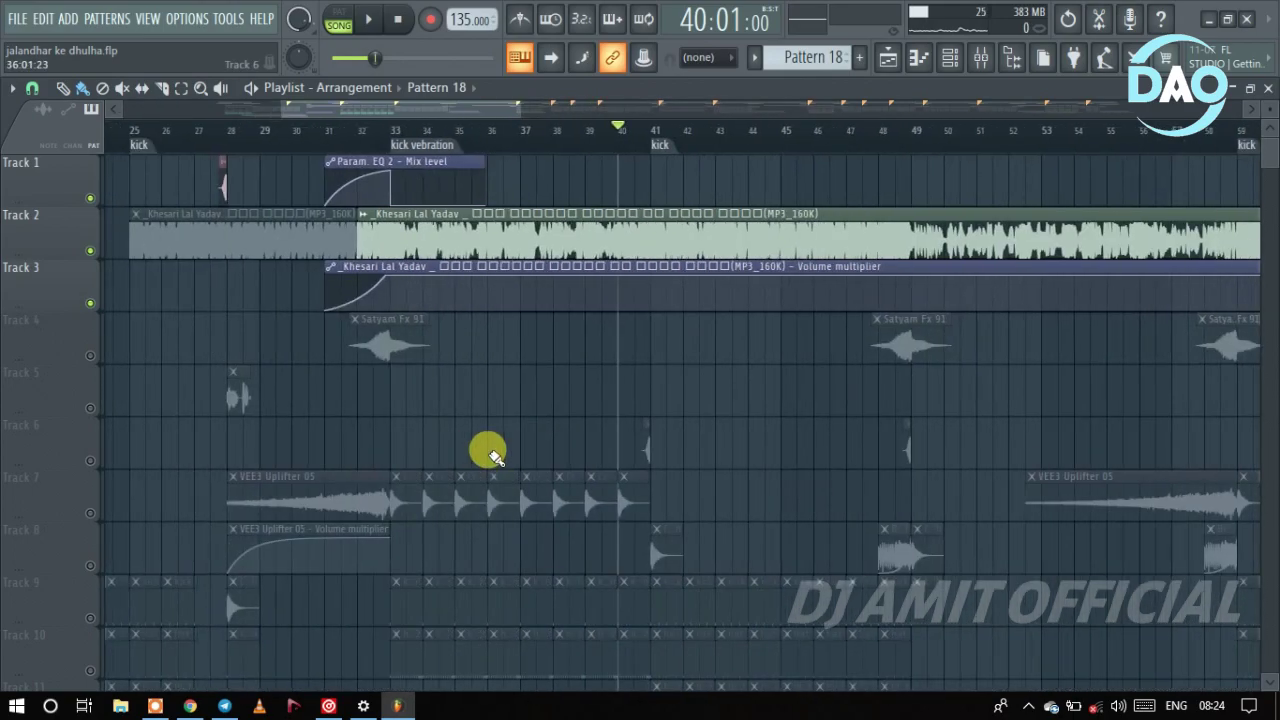